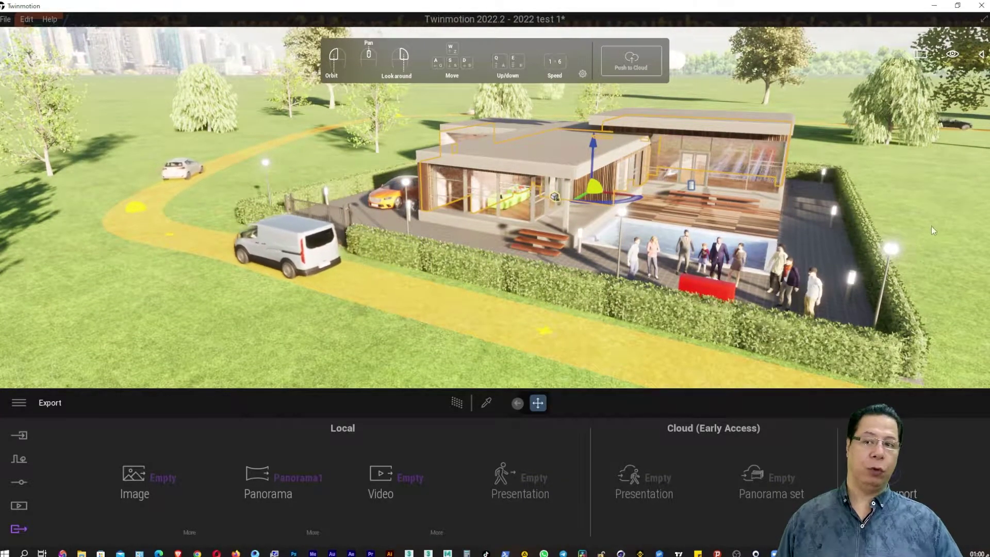
Step: Move the view into the house so it faces the brick wall
drag(931, 226, 928, 222)
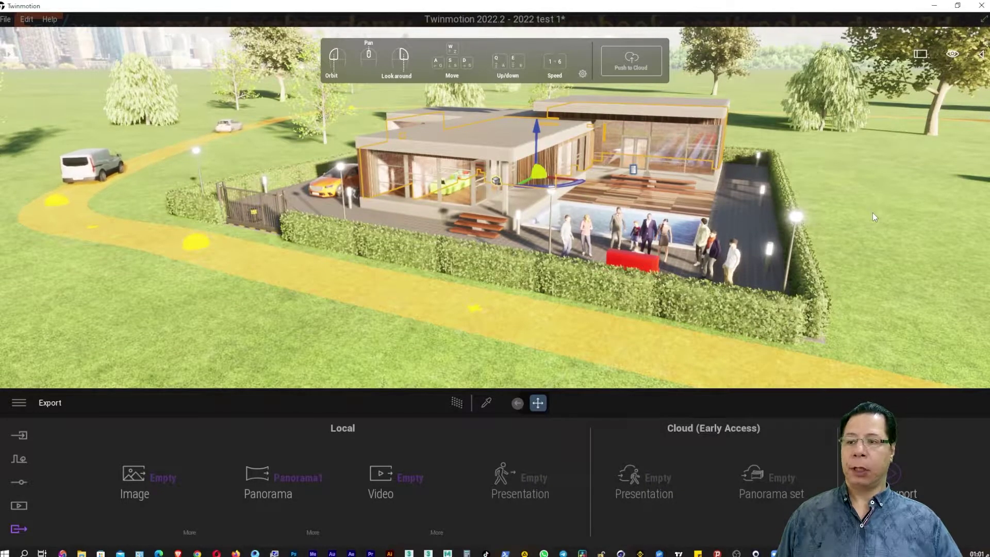
scroll(874, 211, down, 3)
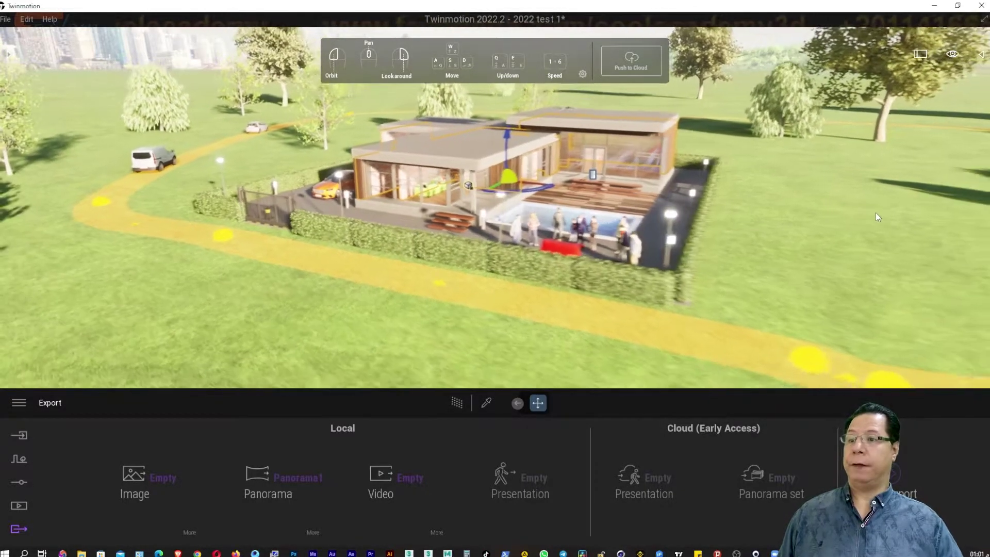
drag(875, 213, 460, 160)
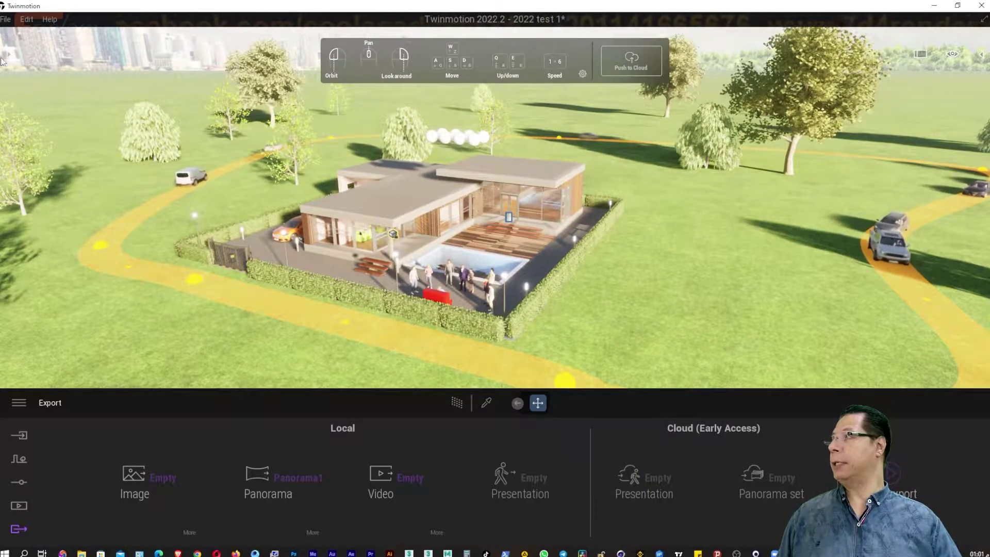
middle_drag(2, 52, 116, 57)
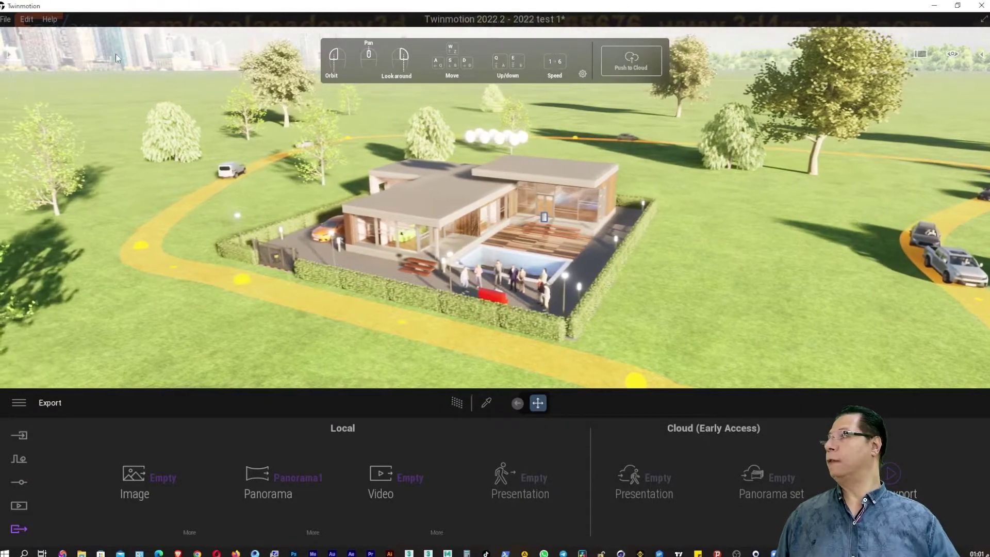
Step: Browse the library to Quixel Megascans > Decals > Concrete > Crack
click(9, 56)
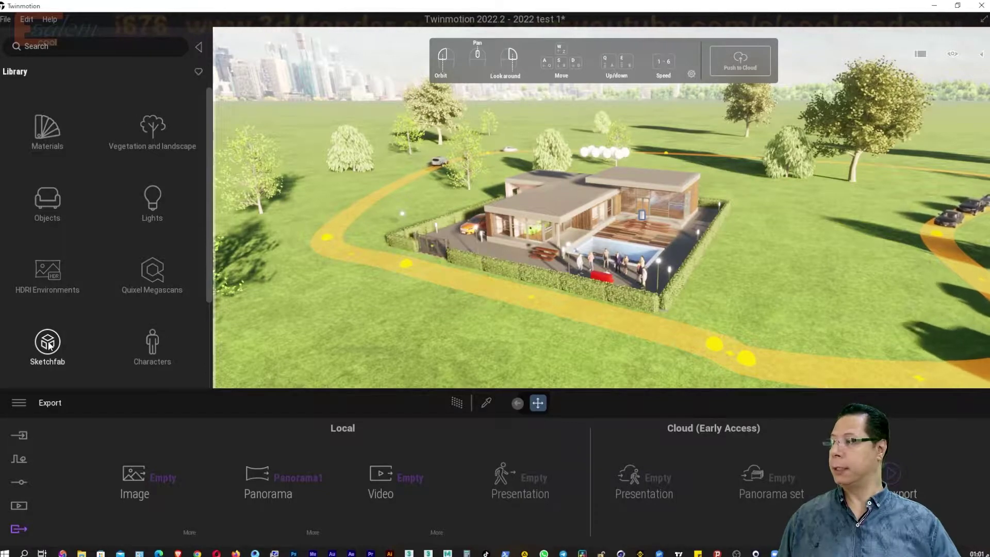
click(150, 268)
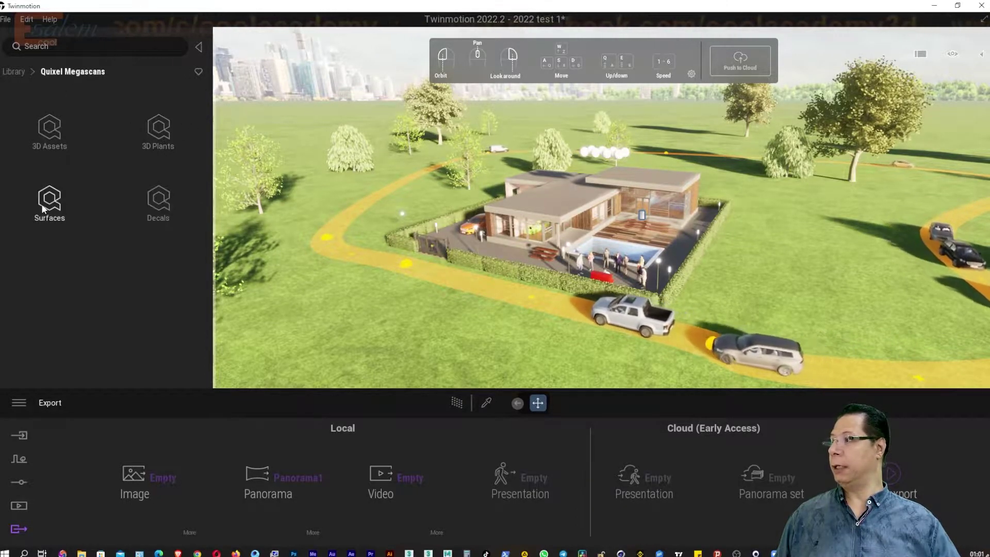
click(158, 202)
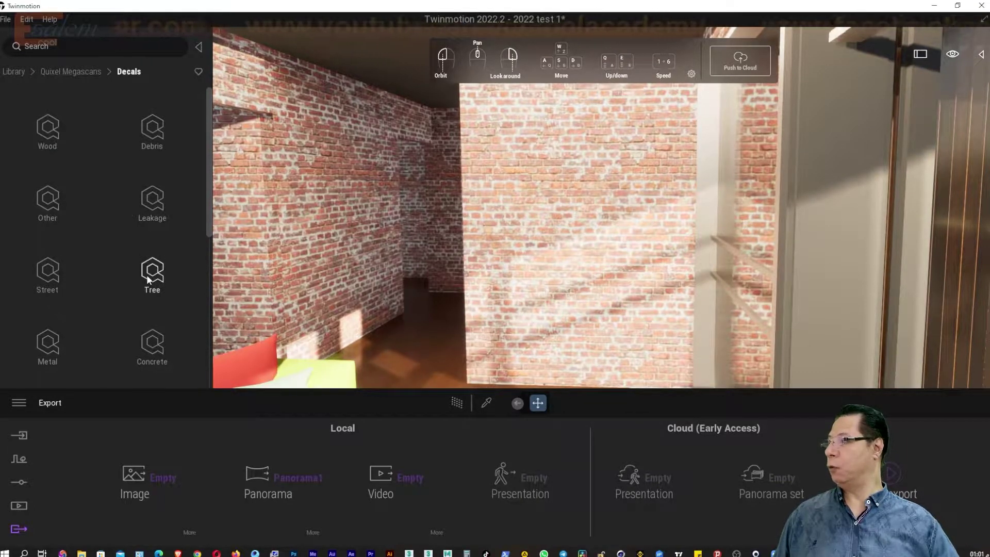
click(153, 344)
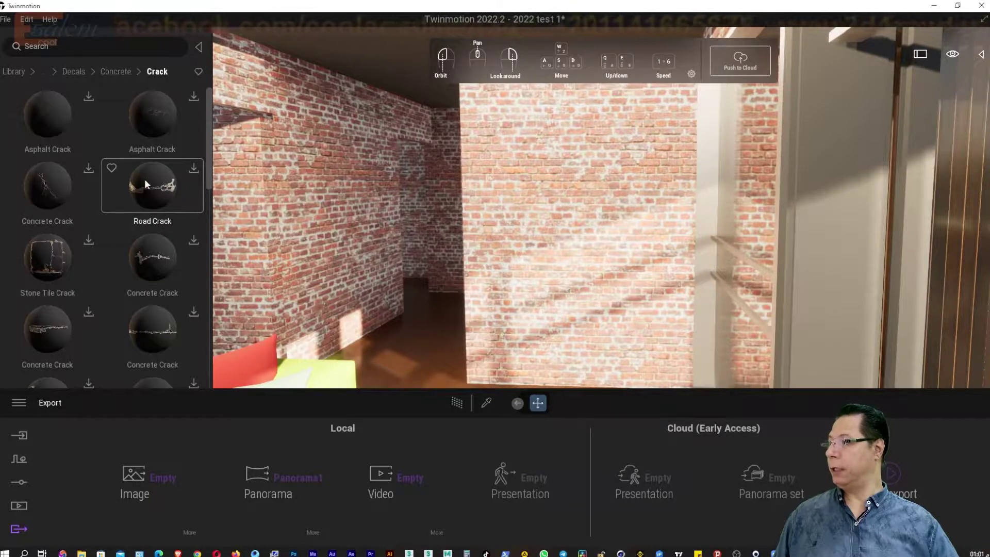
Step: Download the Road Crack decal and place it on the brick wall
click(148, 197)
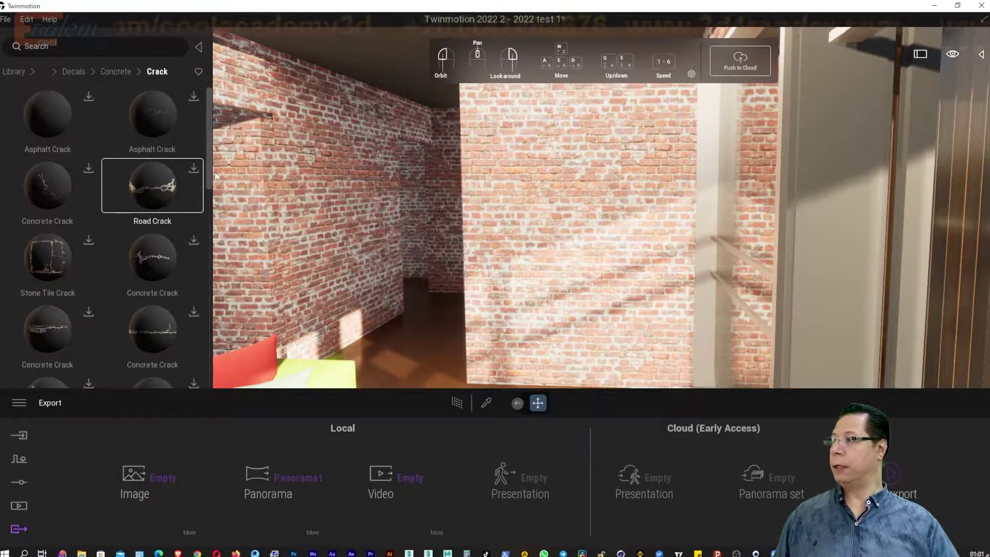
click(192, 168)
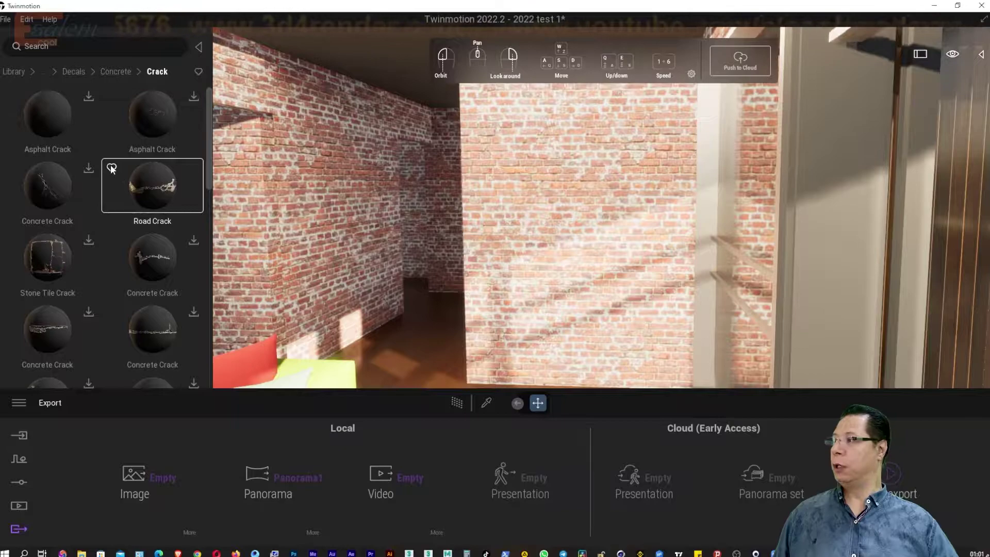
drag(156, 179, 587, 197)
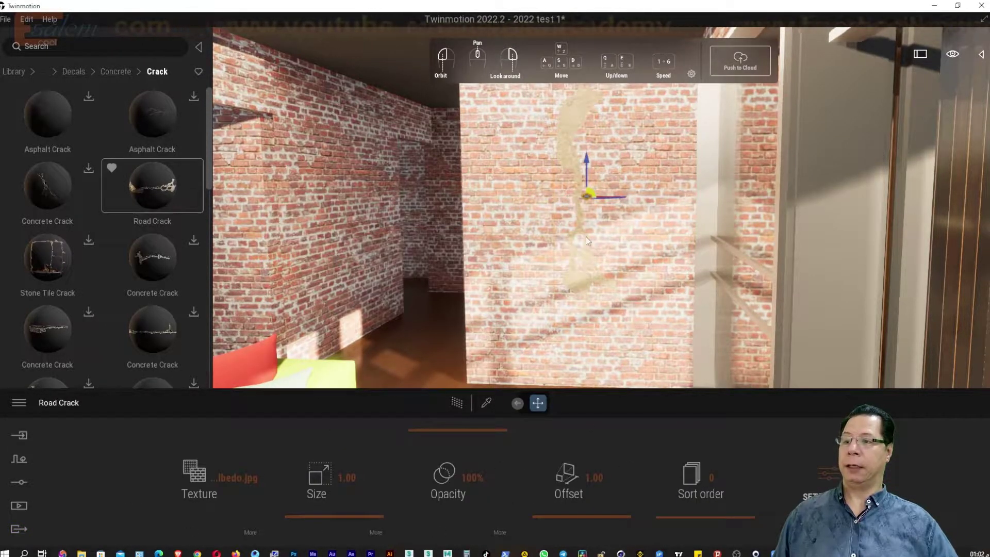
mouse_move(601, 216)
mouse_down()
mouse_move(510, 222)
mouse_move(571, 137)
mouse_up()
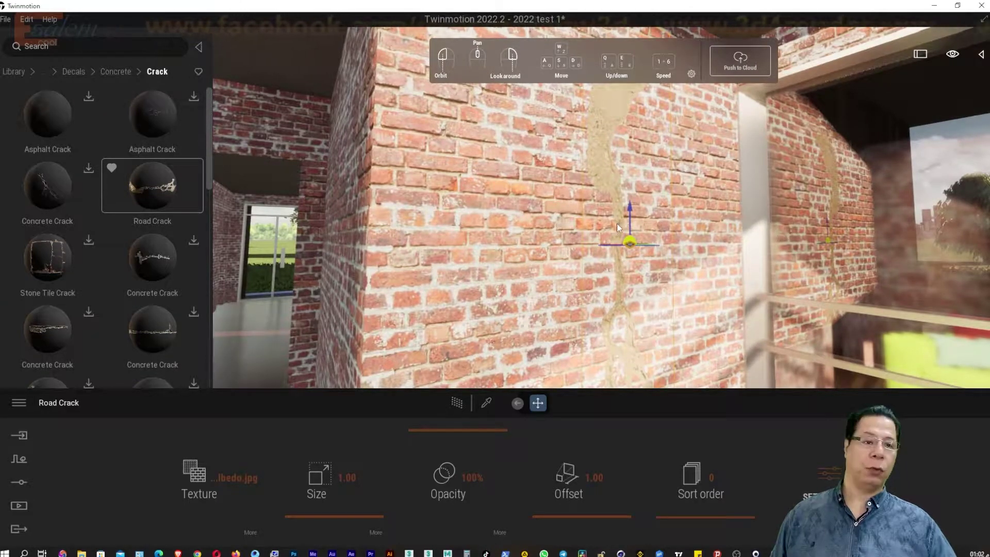
Step: Replace the wall's Dirty brick 01 material with Fine concrete 01 from Materials > Concrete
click(486, 402)
click(493, 252)
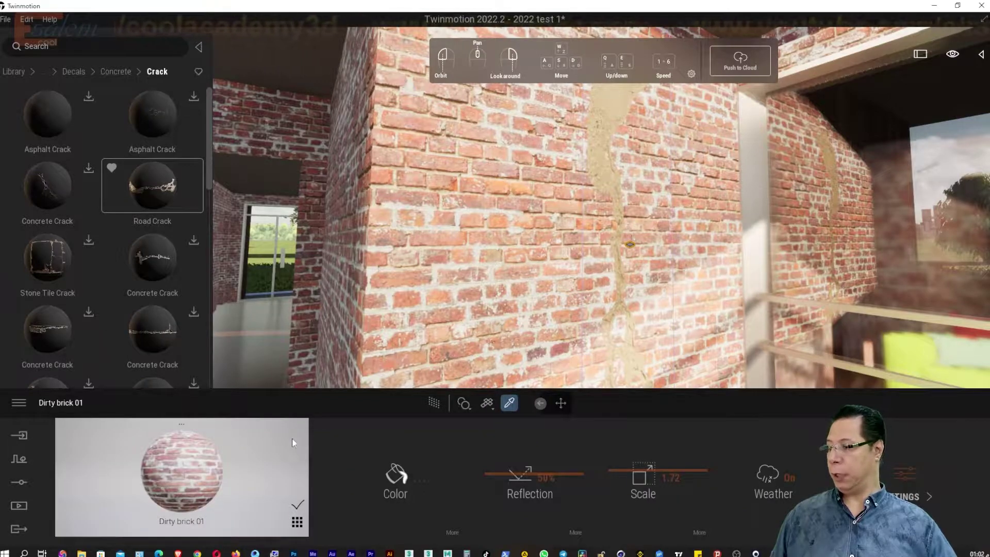
click(297, 523)
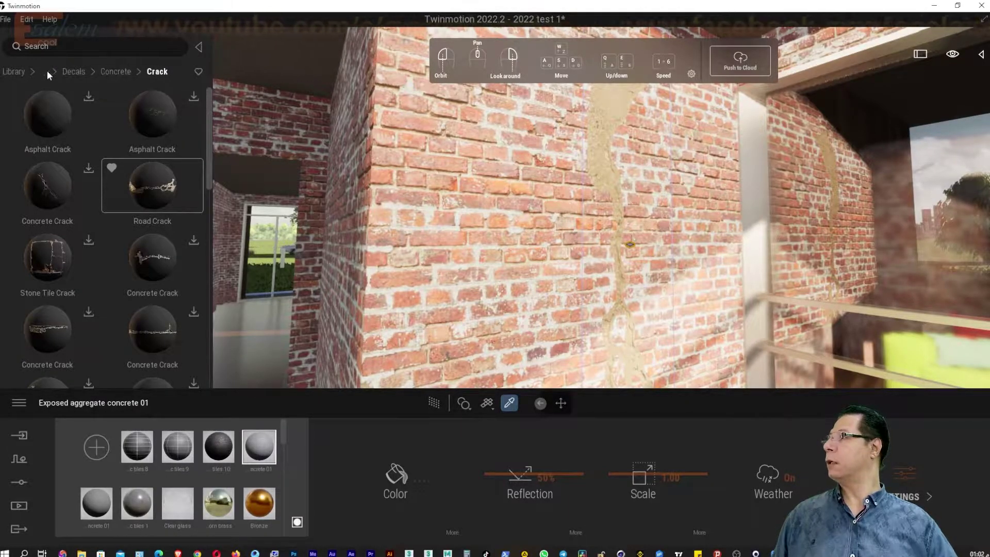
click(10, 73)
click(37, 124)
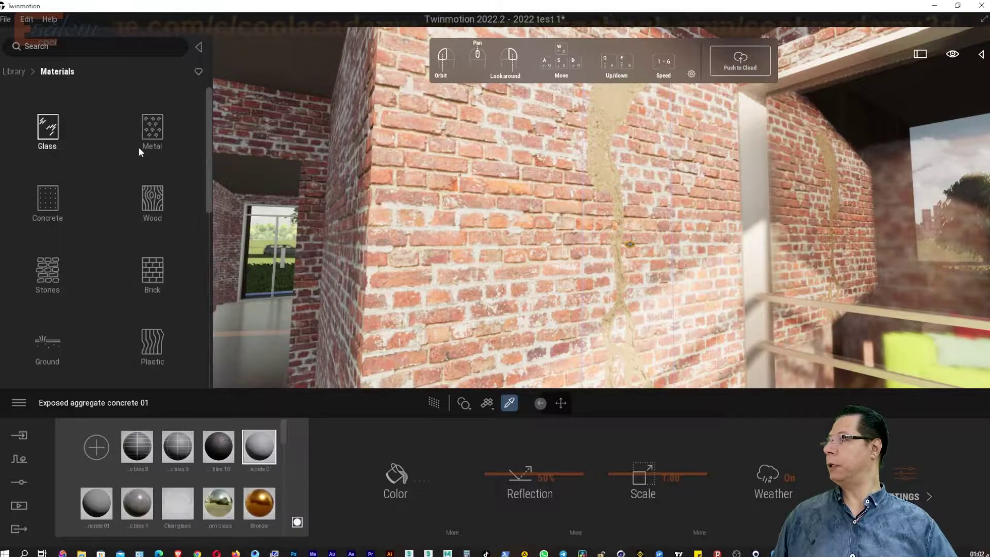
click(46, 204)
mouse_move(47, 259)
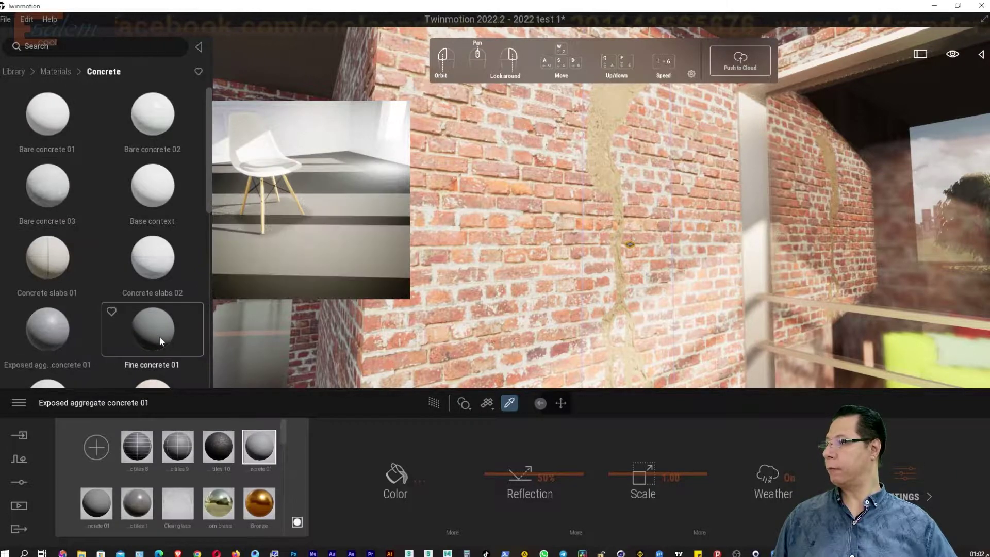
drag(160, 336, 462, 265)
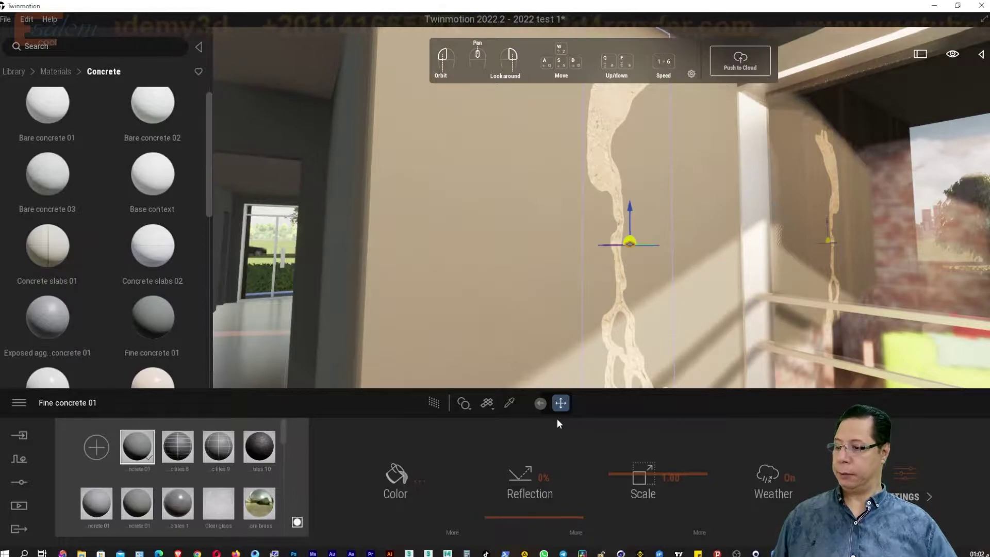
Step: Return to the Megascans decals while turning the view around the wall
click(20, 72)
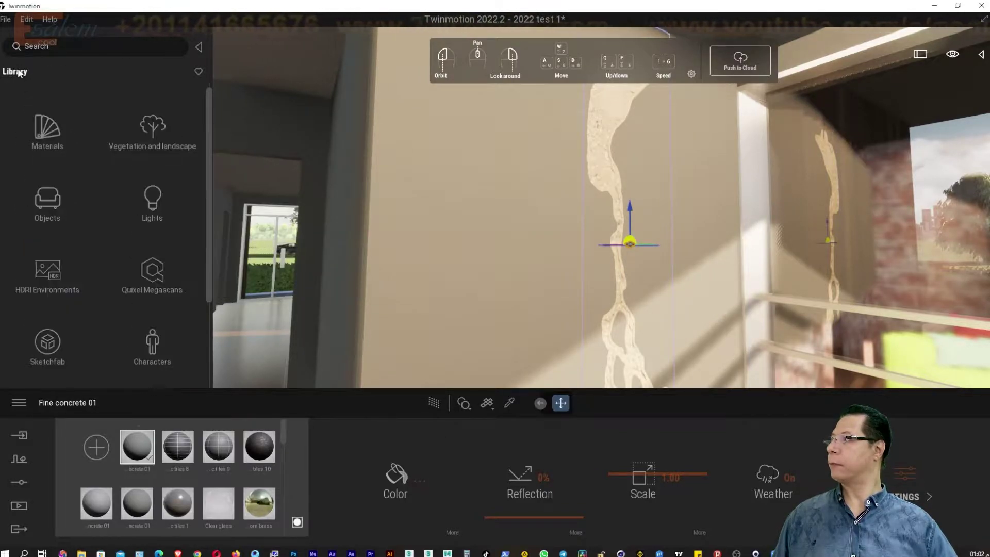
scroll(139, 237, down, 2)
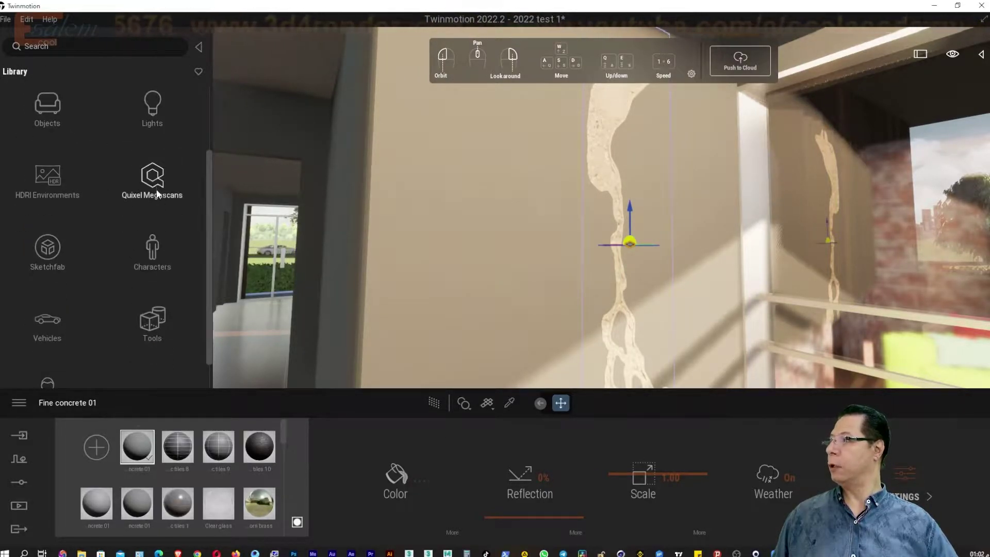
click(167, 196)
mouse_move(713, 255)
mouse_down()
mouse_move(618, 258)
mouse_move(679, 280)
mouse_up()
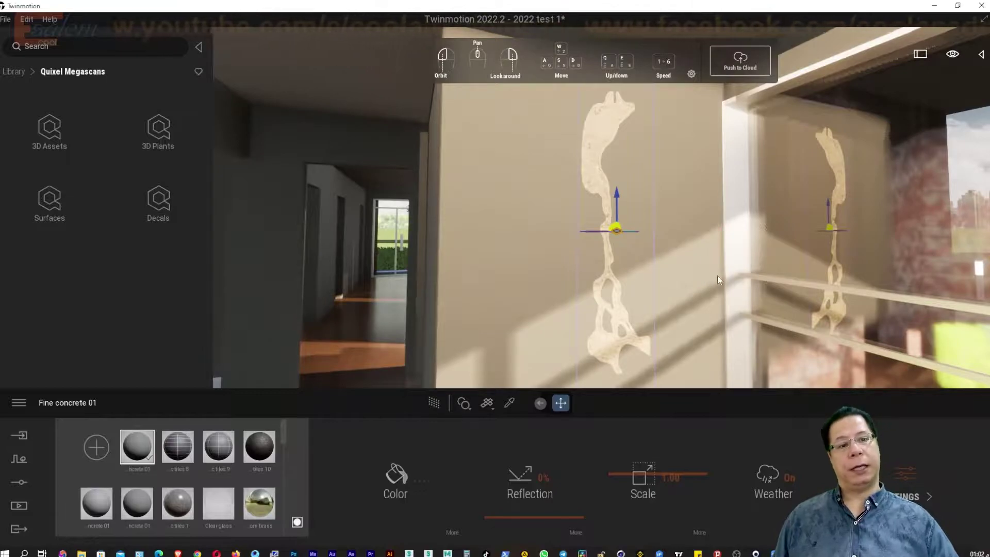
drag(687, 260, 592, 259)
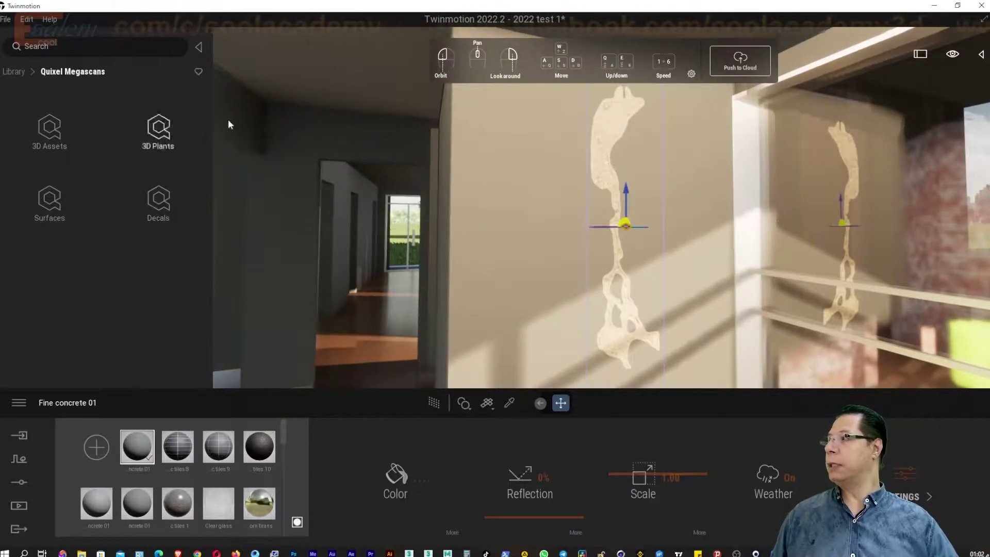
click(159, 201)
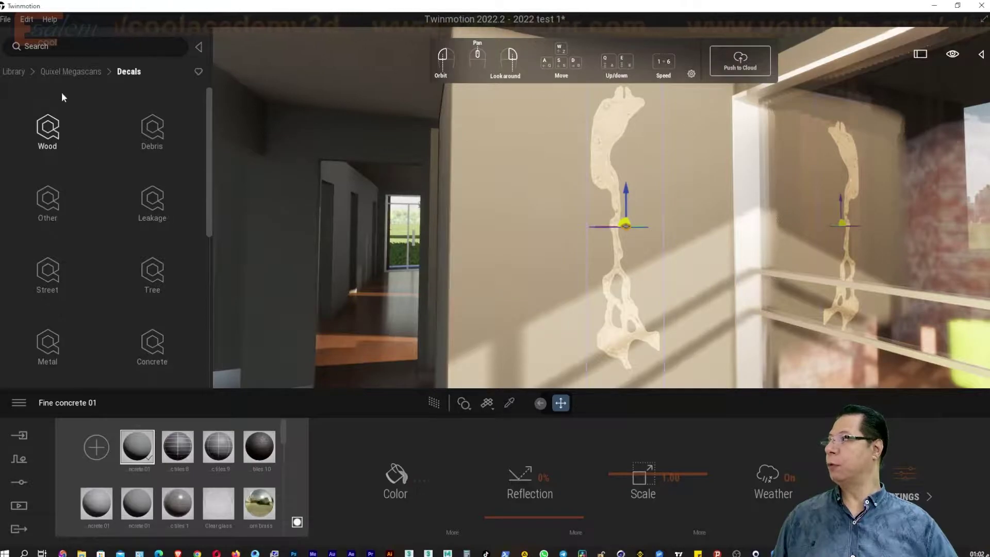
Step: Look at the Megascans surfaces, then go back to the top of the library
click(68, 71)
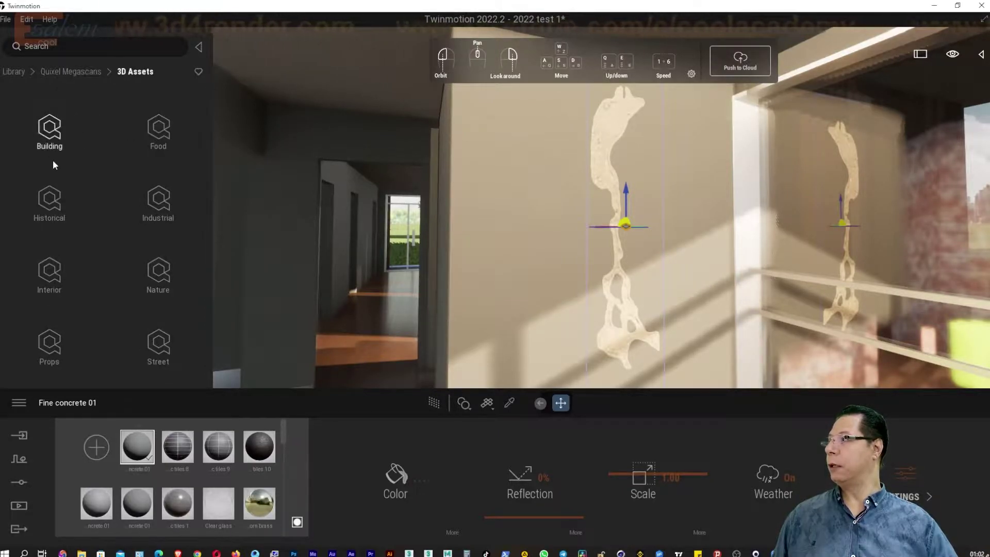
click(72, 72)
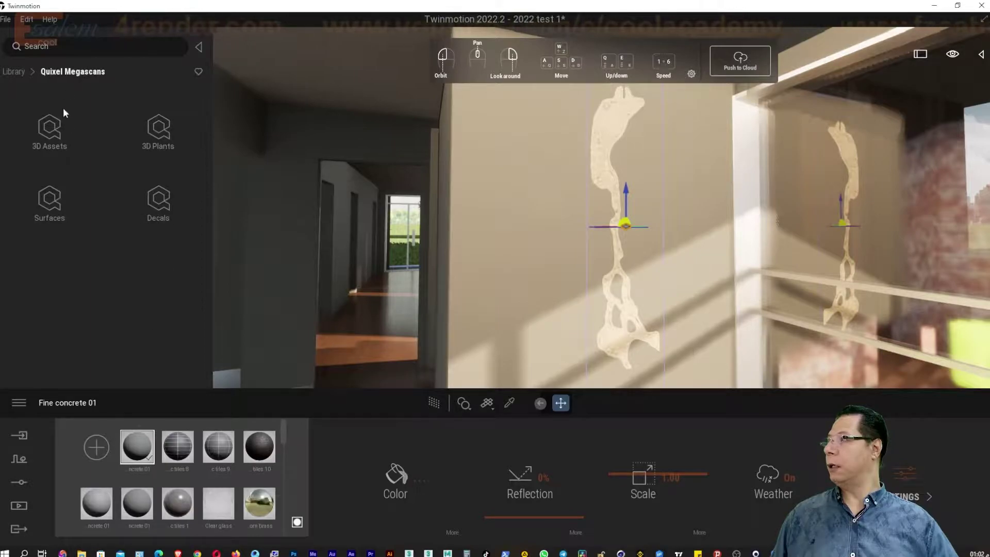
click(51, 200)
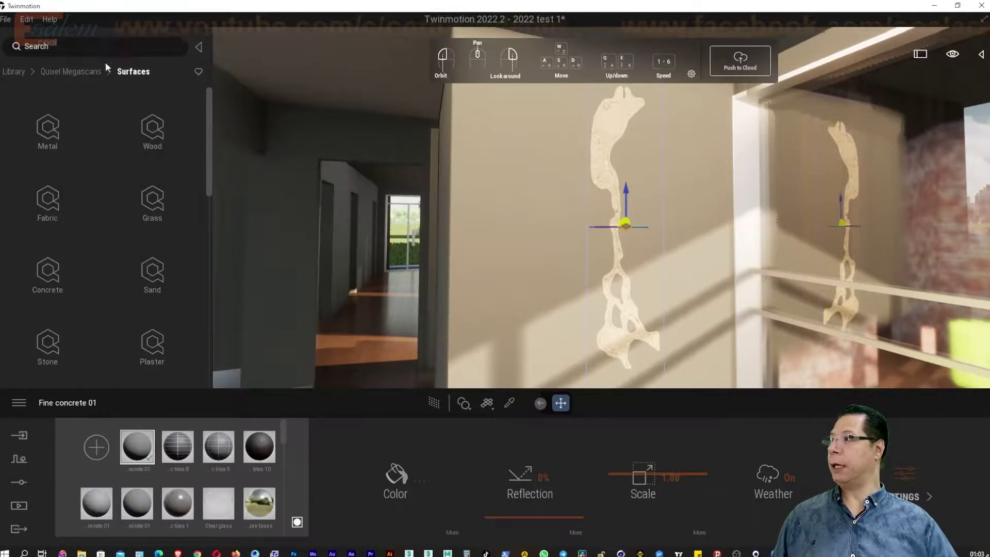
click(68, 72)
click(16, 72)
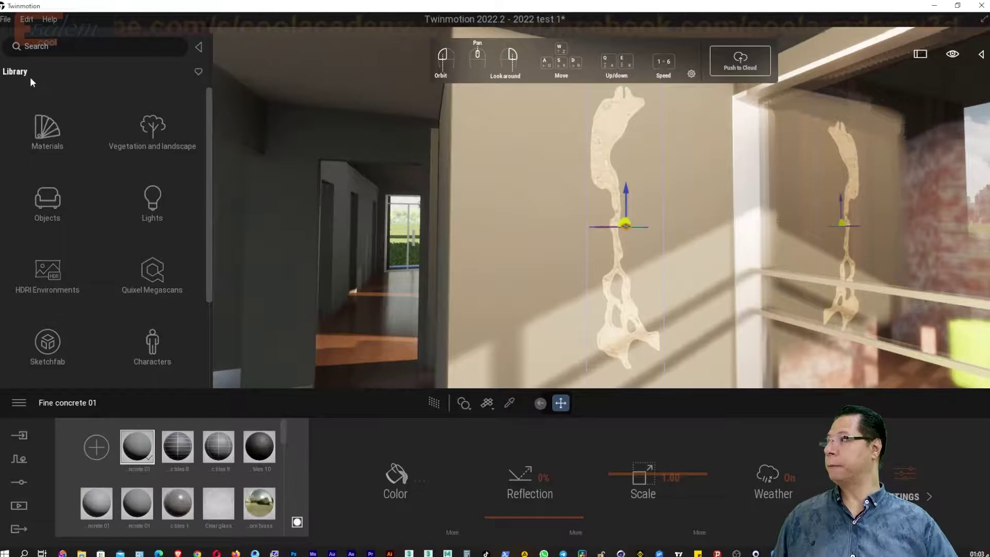
Step: Pull the camera out to an exterior view of the house, pool and guests
scroll(654, 206, down, 3)
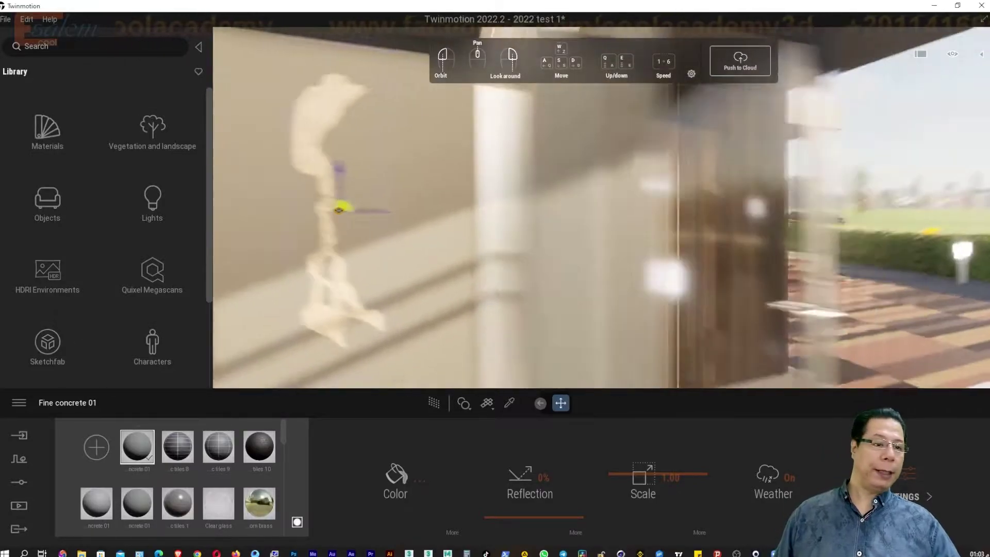
scroll(653, 206, down, 3)
scroll(653, 206, down, 3)
scroll(654, 206, down, 2)
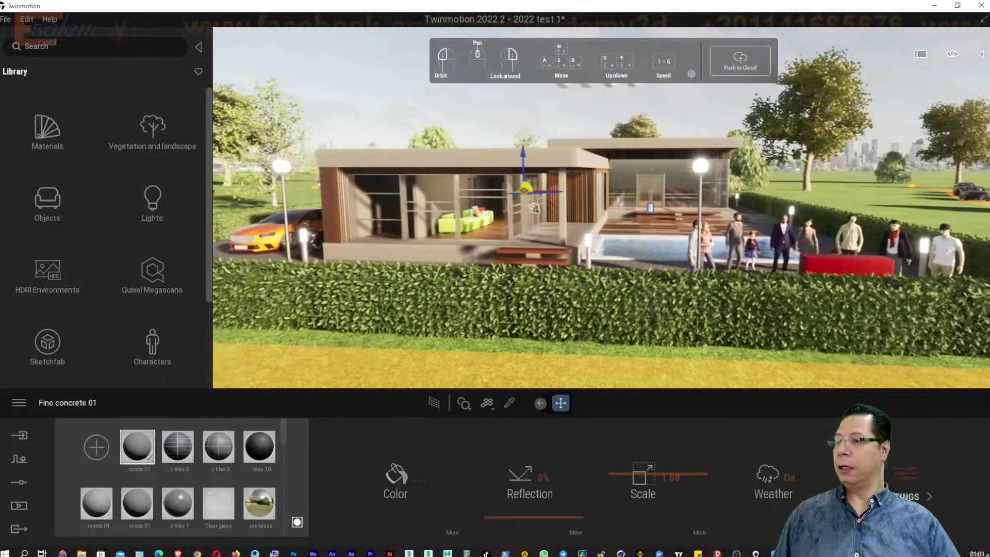
Step: Open the Cyberpunk Hovercar's Sketchfab page from the Cars & Vehicles library category
drag(565, 209, 565, 214)
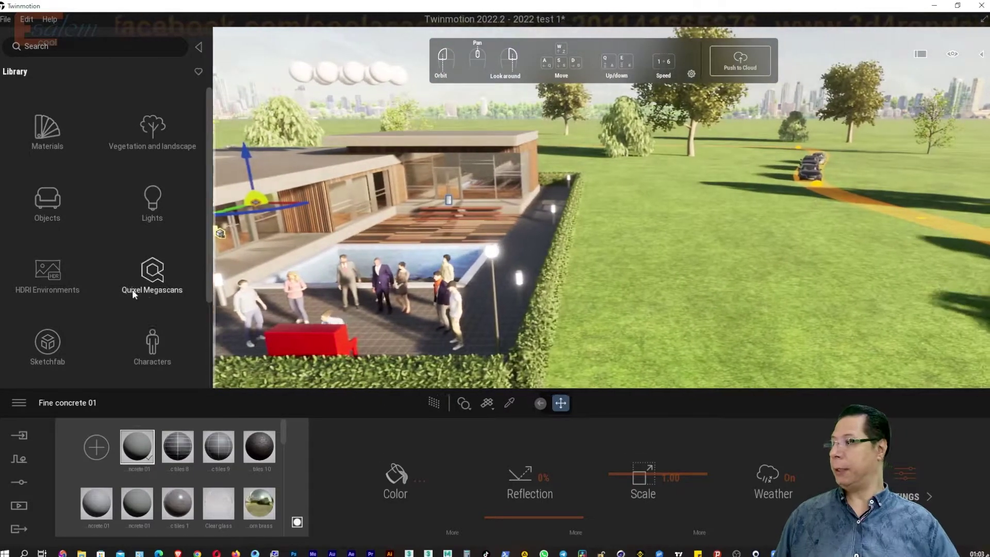
click(48, 343)
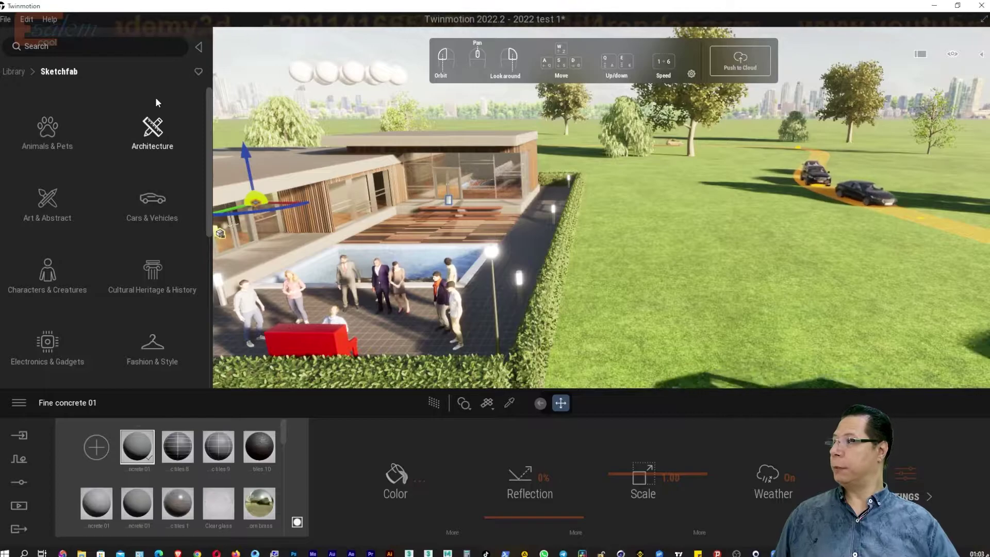
key(w)
key(w)
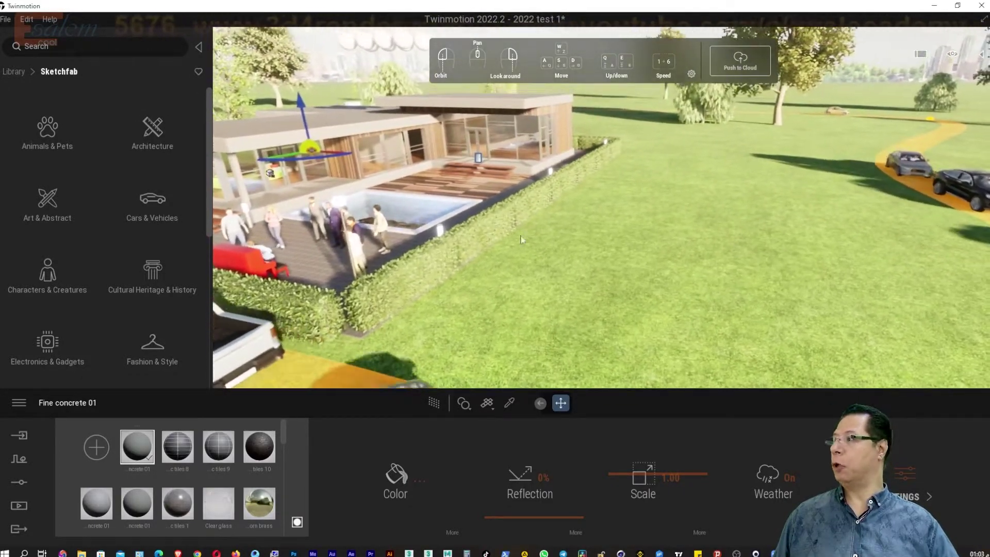
click(141, 211)
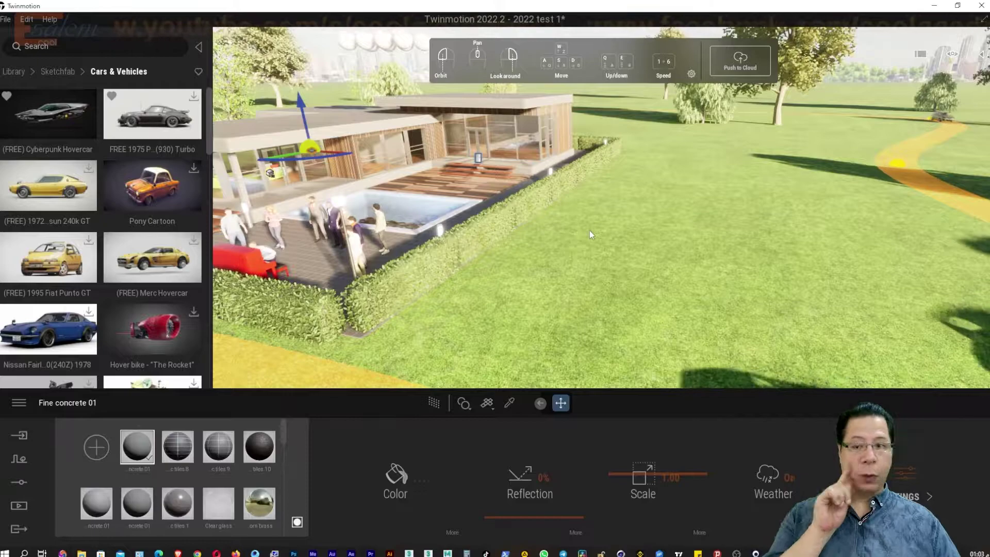
mouse_move(48, 114)
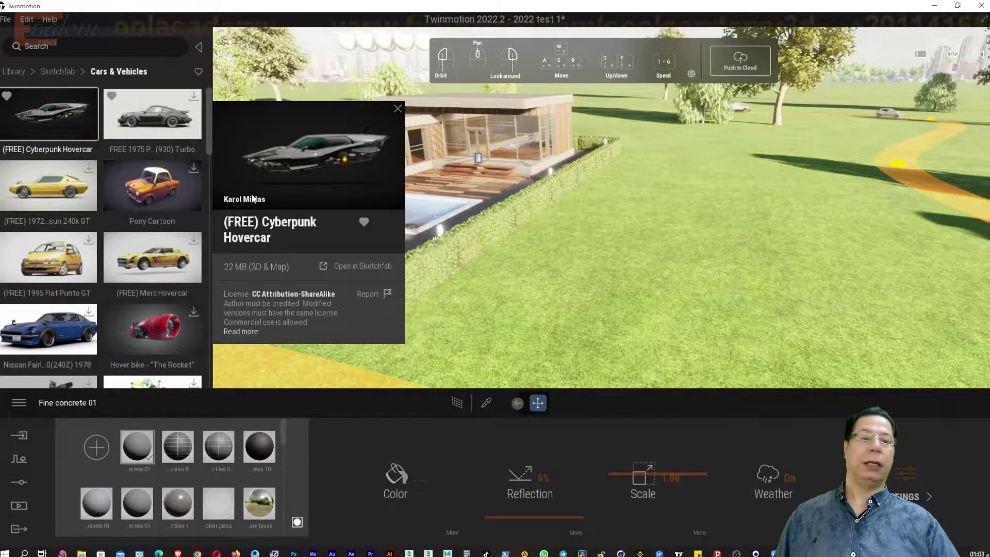
click(368, 265)
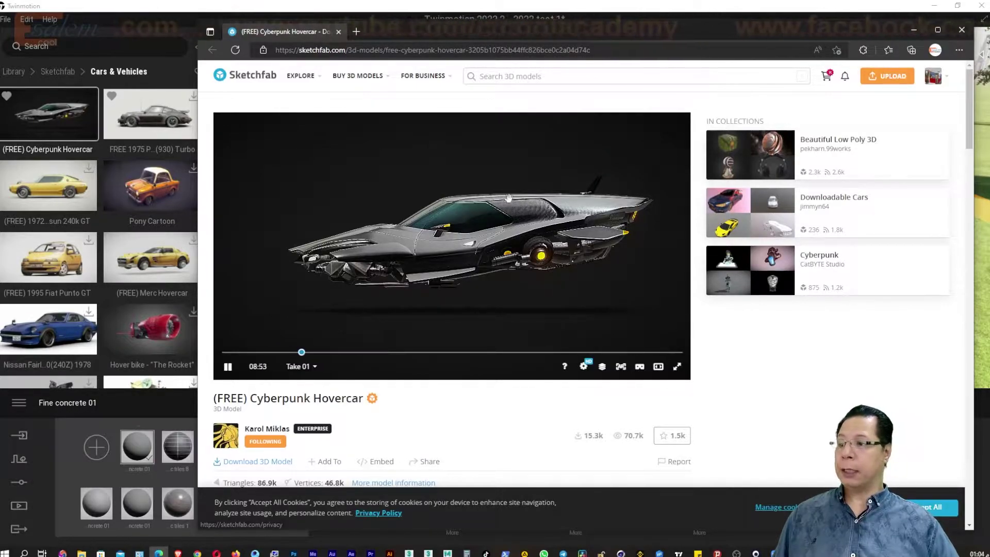
Step: Orbit the hovercar, restart its animation, then minimize the browser back to Twinmotion
mouse_move(516, 301)
mouse_down()
mouse_move(433, 253)
mouse_move(298, 334)
mouse_up()
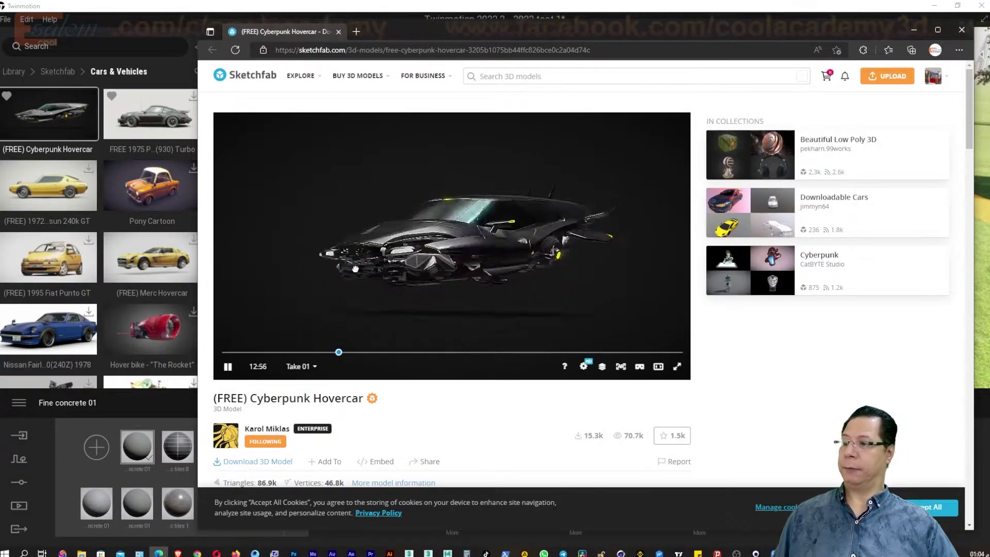
click(223, 353)
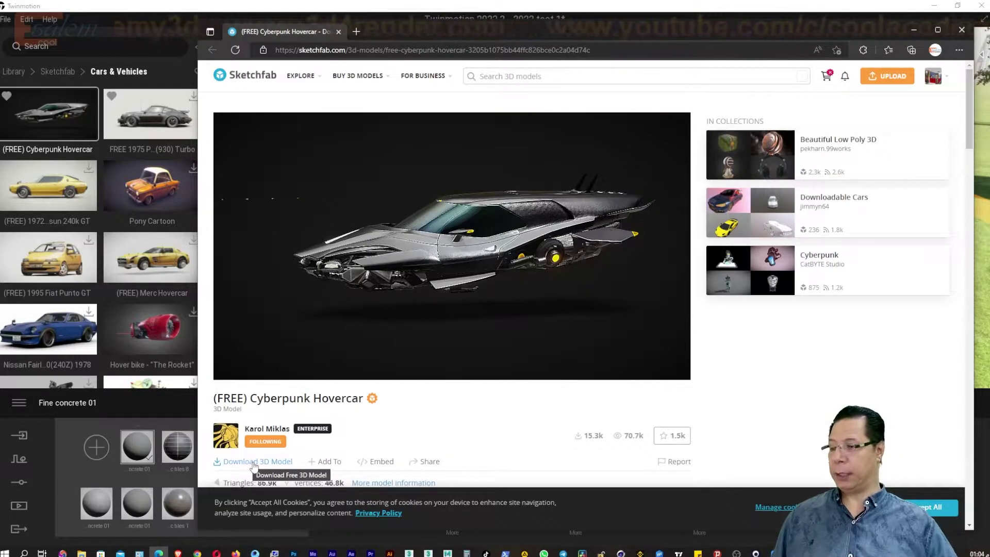
click(913, 30)
mouse_move(49, 115)
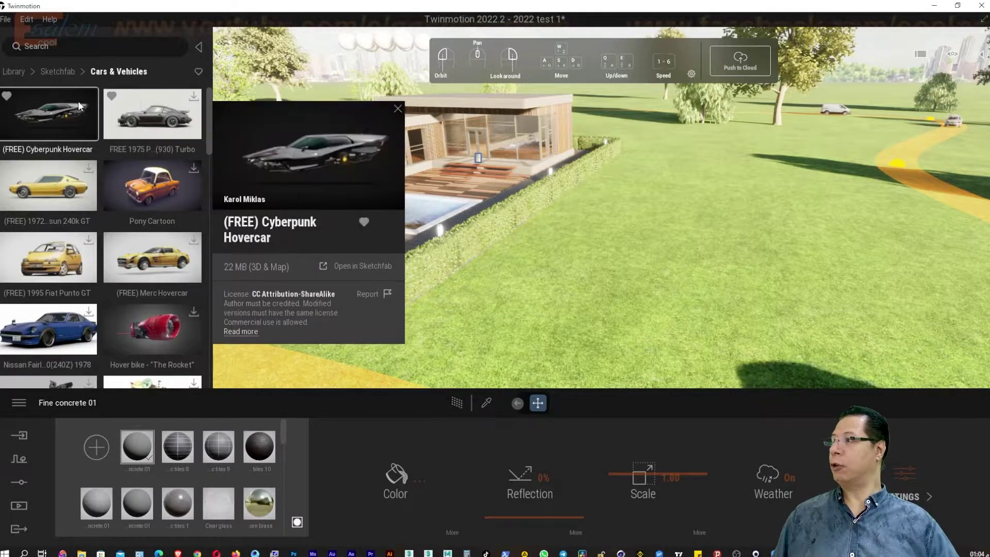
Step: Place the Cyberpunk Hovercar on the lawn by the house and rotate it about 175°
mouse_move(72, 116)
mouse_down()
mouse_move(755, 270)
mouse_move(648, 209)
mouse_up()
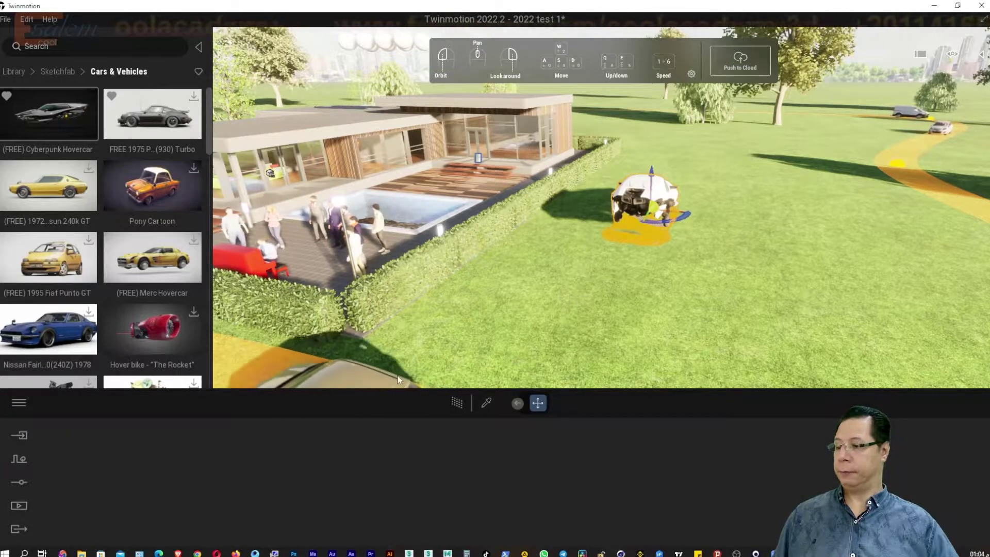
scroll(576, 299, up, 5)
scroll(709, 252, up, 5)
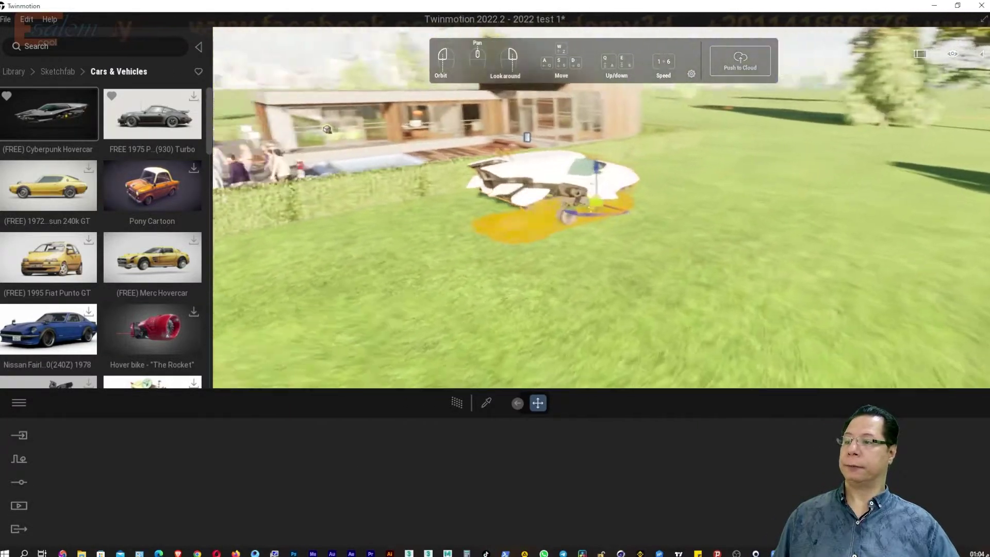
drag(671, 289, 709, 253)
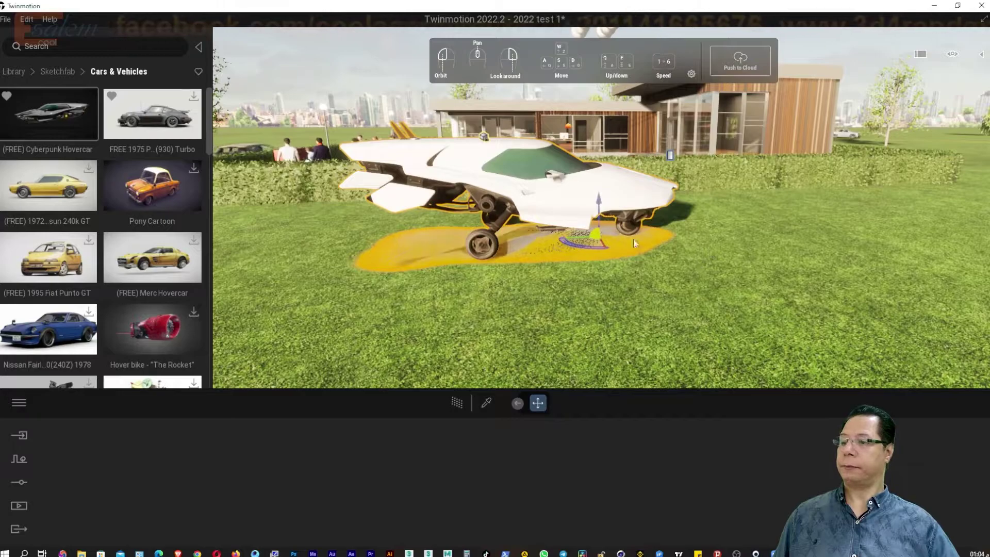
mouse_move(579, 248)
mouse_down()
mouse_move(713, 258)
mouse_move(705, 250)
mouse_up()
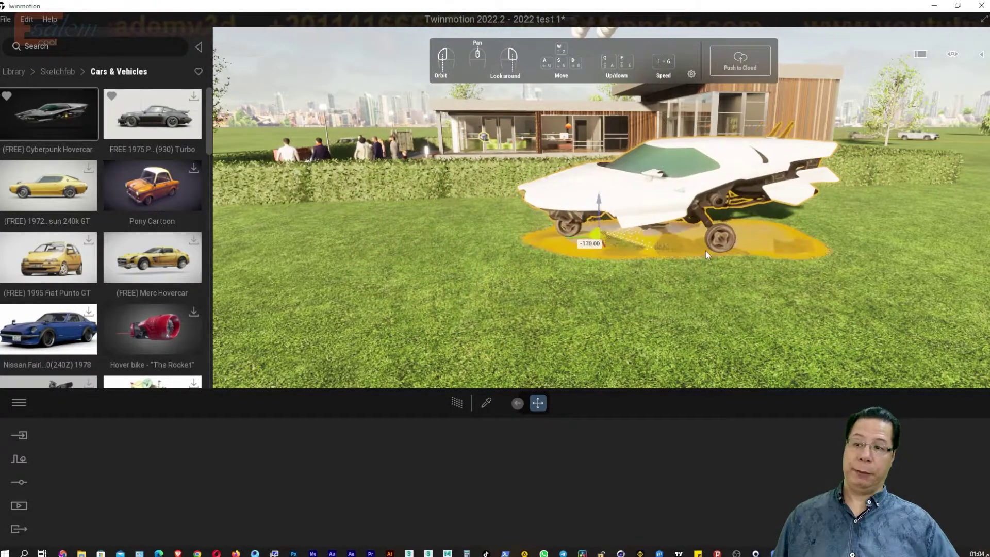
mouse_move(600, 307)
mouse_down()
mouse_move(515, 294)
mouse_move(463, 257)
mouse_up()
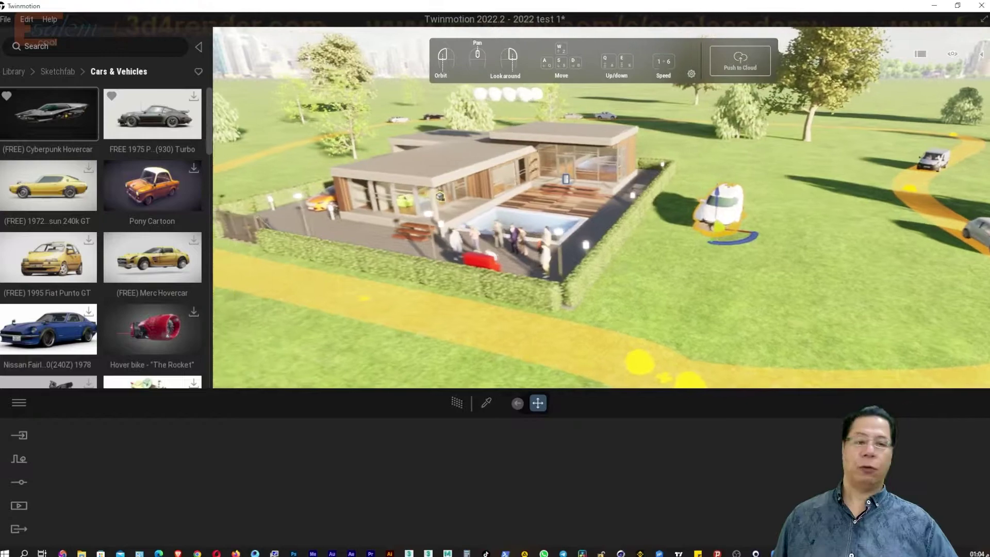
drag(464, 258, 423, 247)
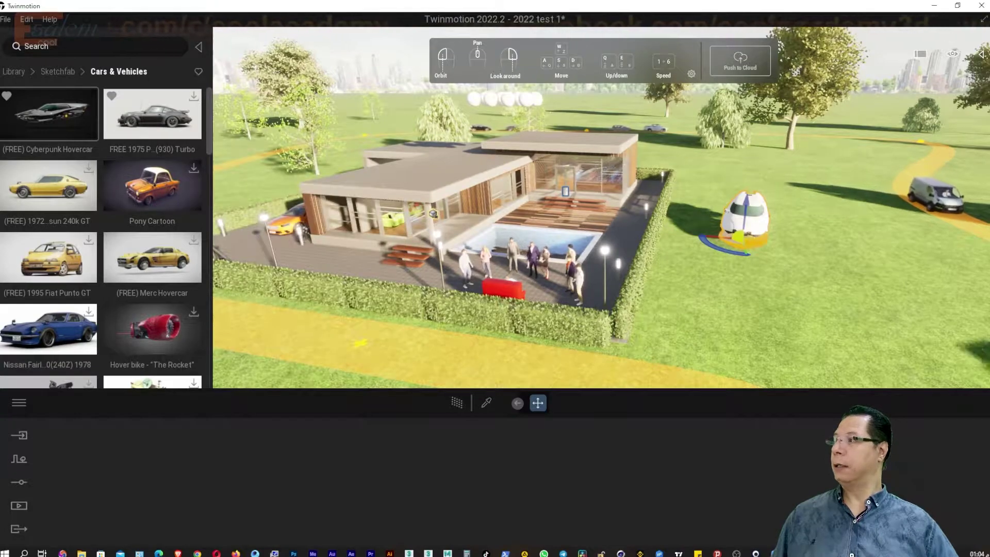
Step: Search the Sketchfab library for 'bmw', then clear it and return to the categories
click(164, 46)
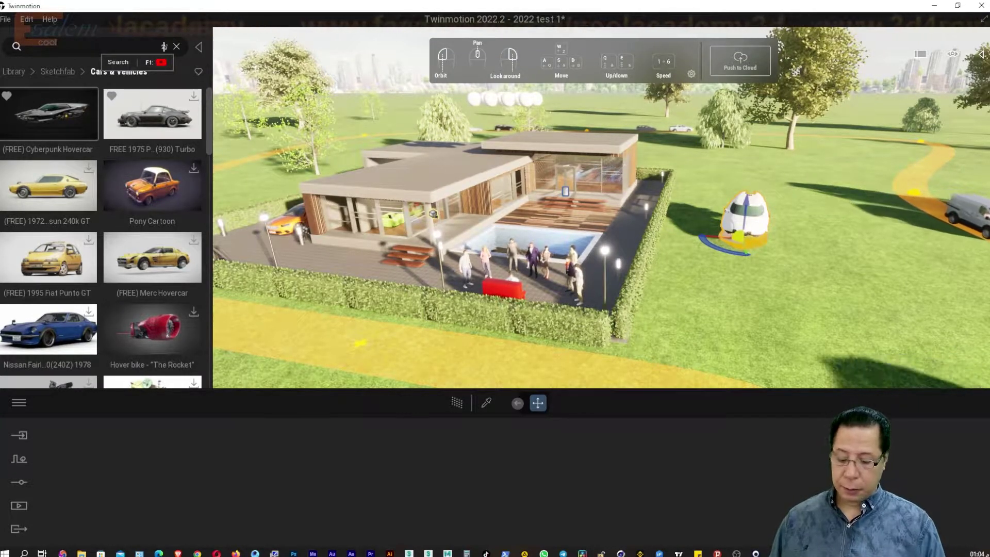
text(لاعس)
key(Return)
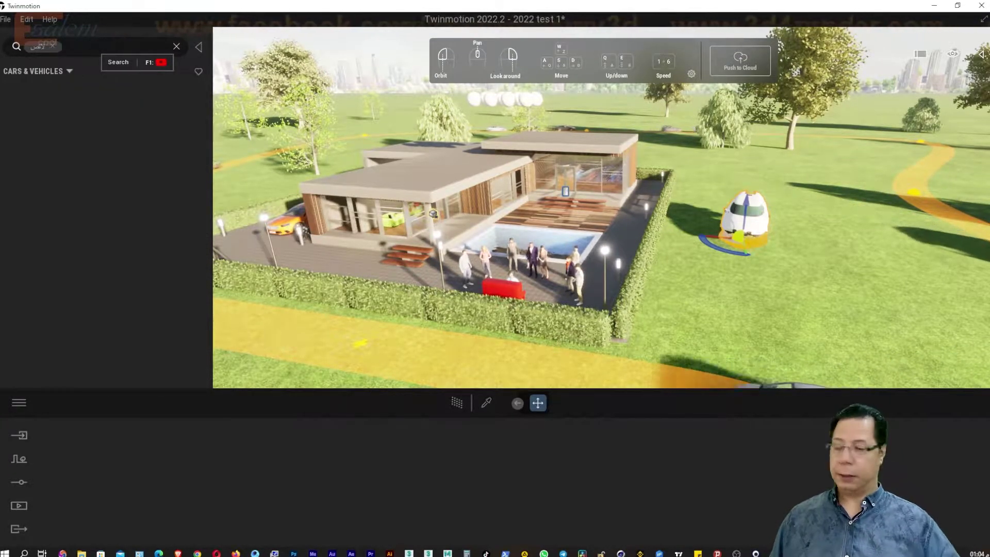
click(53, 45)
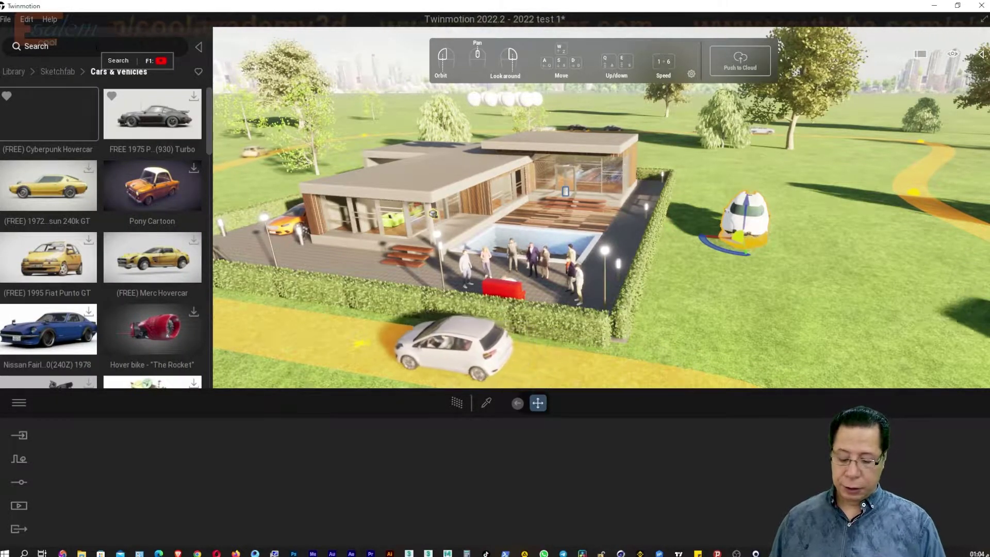
text(bmw)
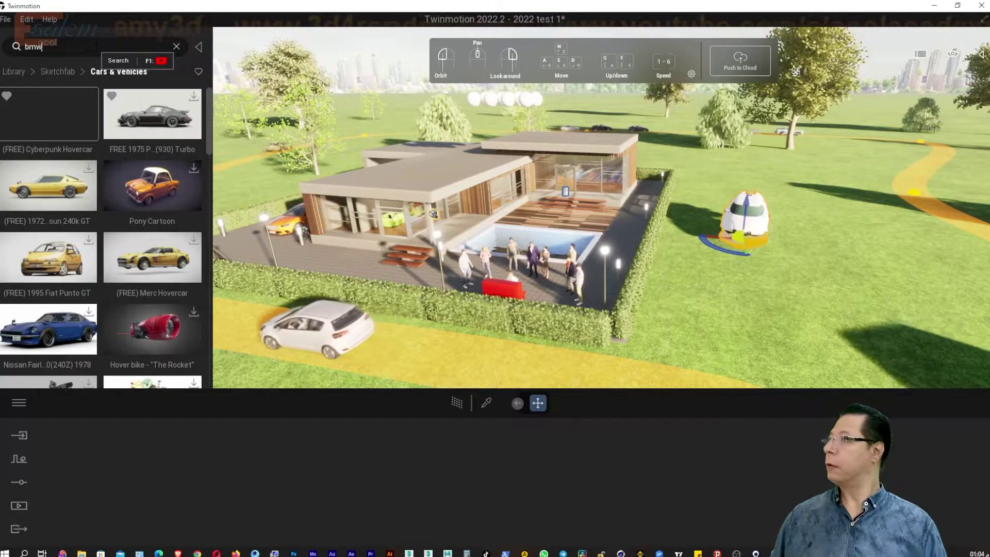
key(Return)
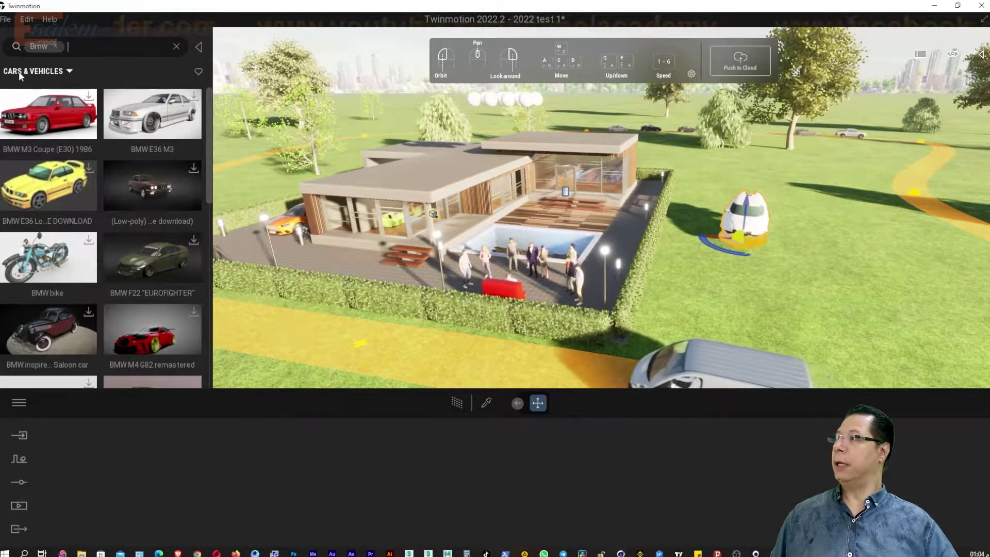
click(176, 46)
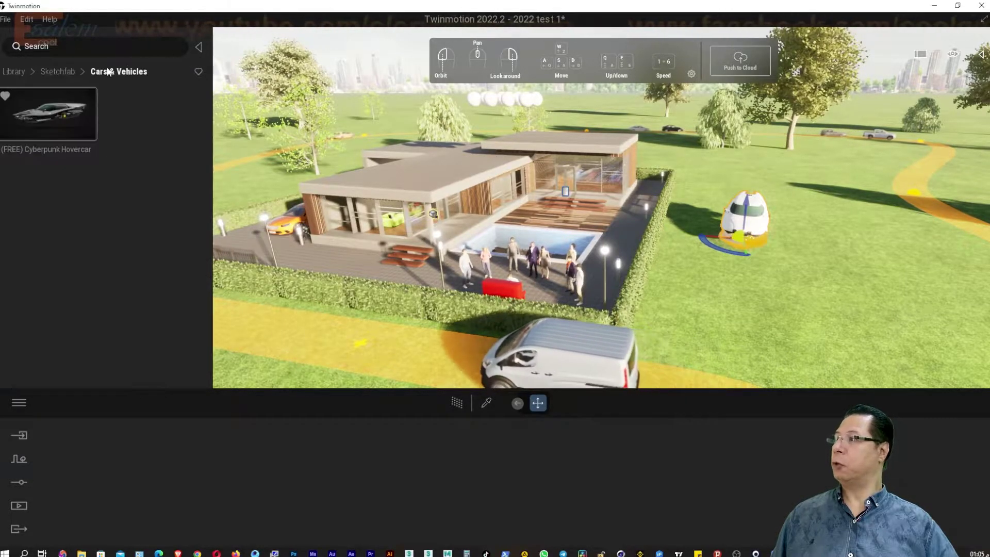
click(55, 72)
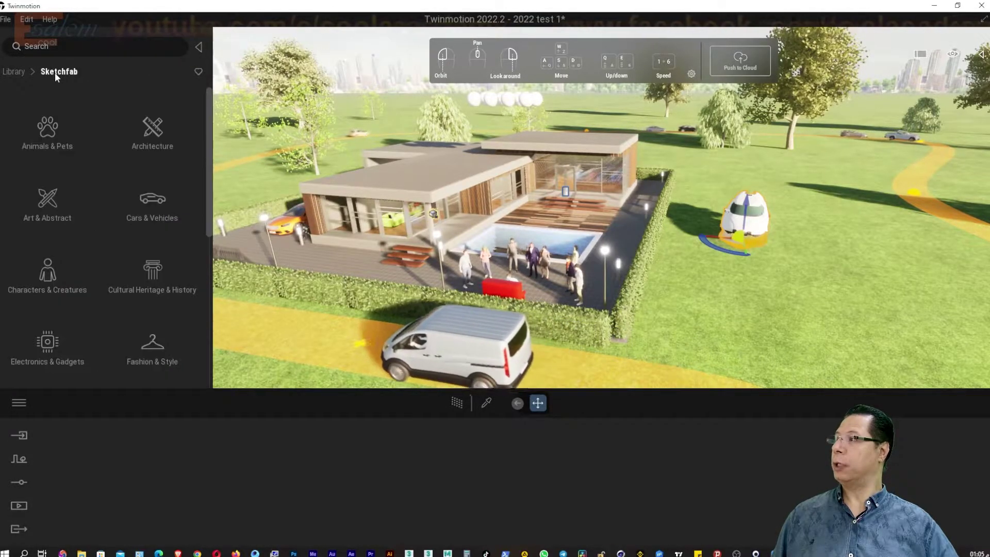
Step: Place The Big G Building from Sketchfab Architecture in the field, rotated about 85°
click(151, 135)
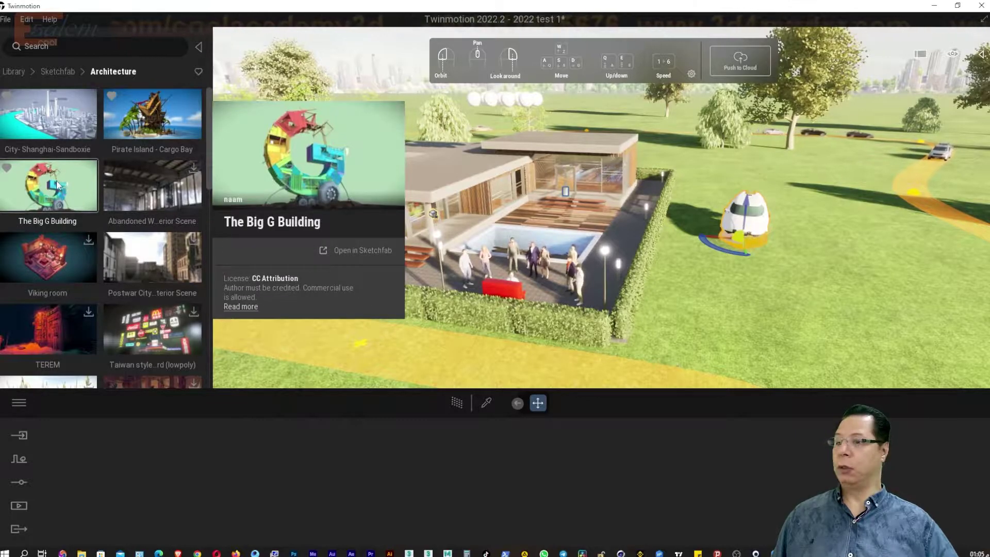
drag(58, 185, 716, 207)
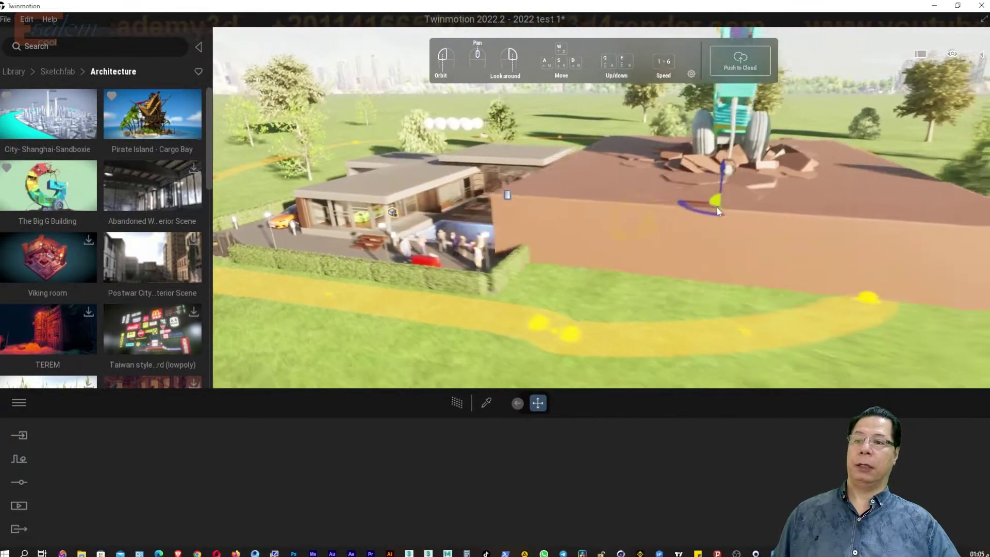
key(w)
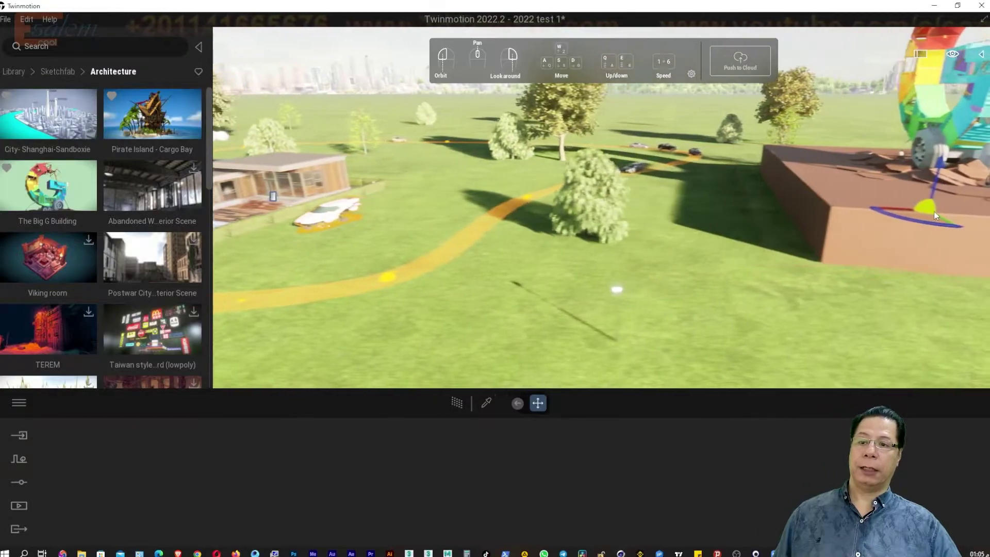
mouse_move(883, 220)
mouse_down()
mouse_move(721, 221)
mouse_move(696, 246)
mouse_up()
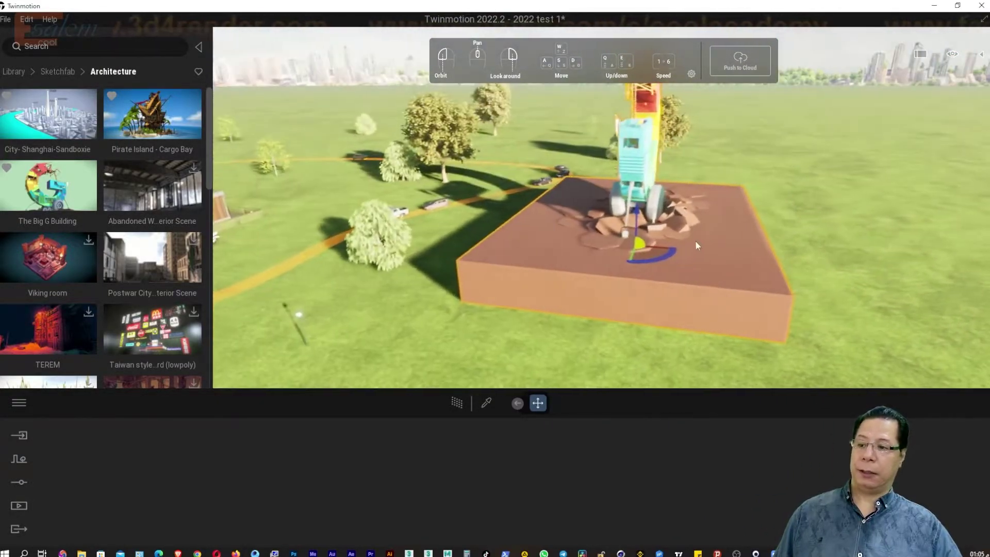
mouse_move(655, 259)
mouse_down()
mouse_move(586, 264)
mouse_move(777, 245)
mouse_up()
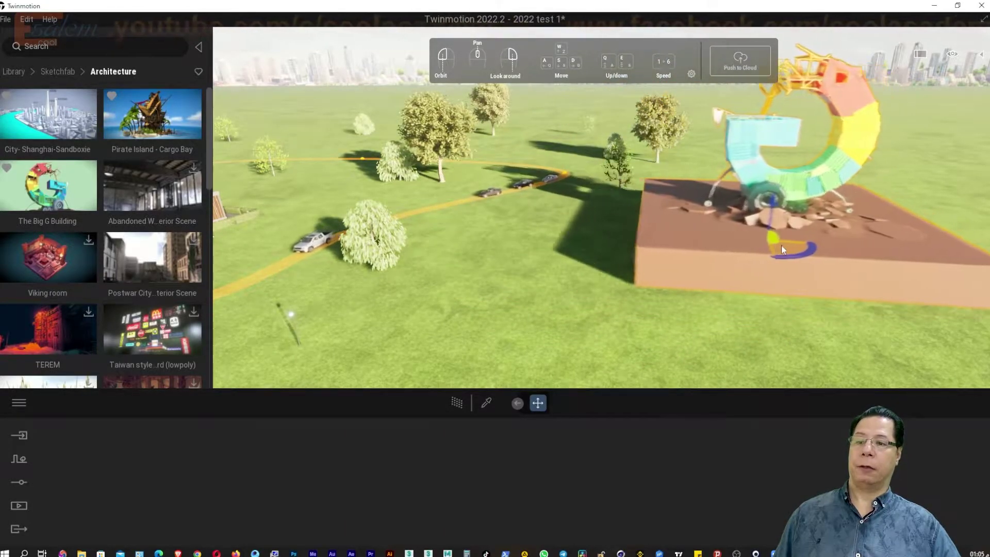
click(518, 403)
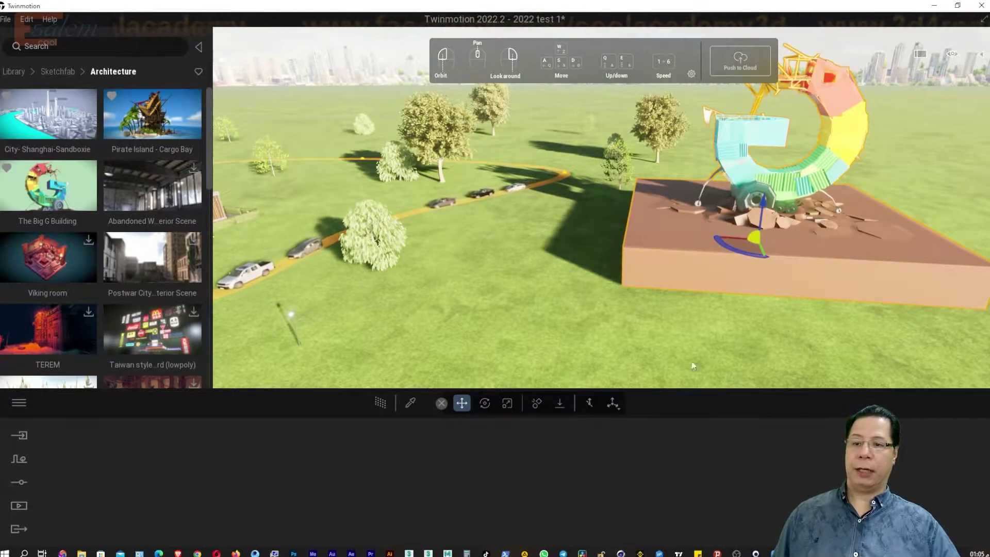
drag(814, 314, 748, 309)
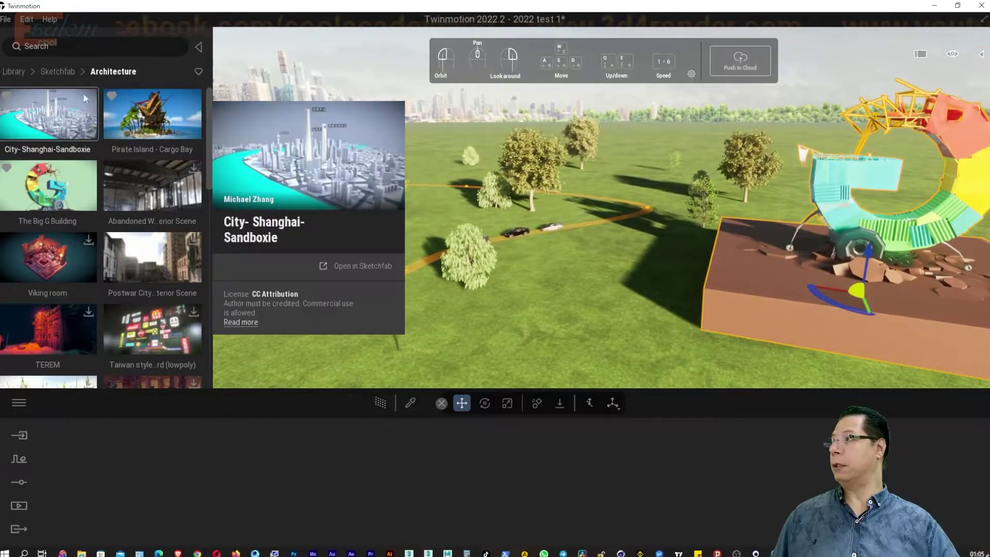
Step: Switch the library from Architecture to Characters & Creatures and scroll through the models
scroll(139, 191, down, 2)
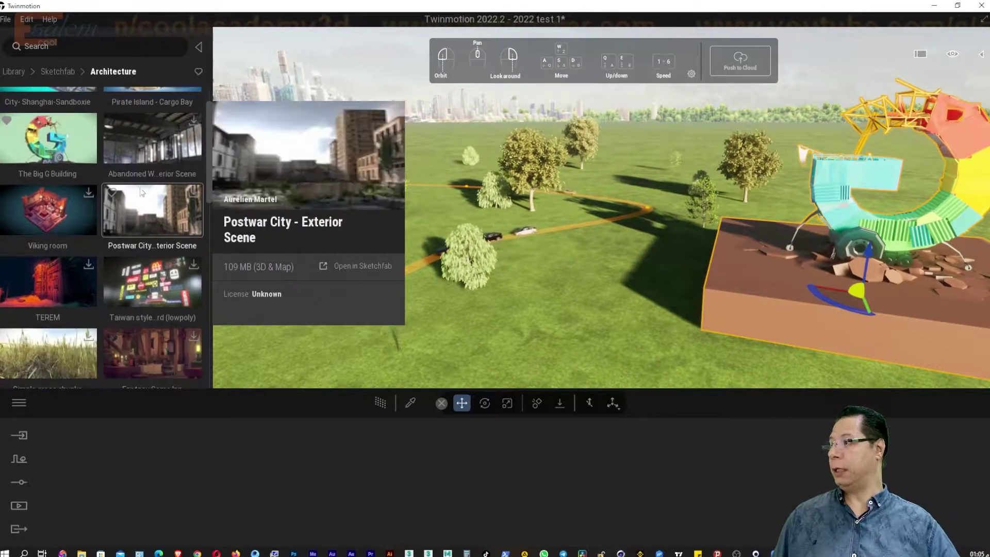
click(58, 72)
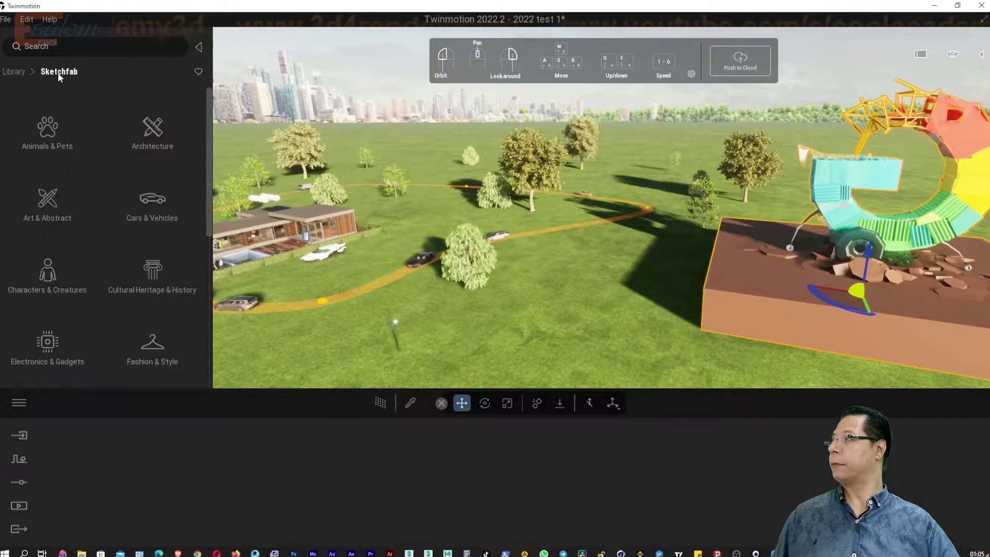
scroll(98, 285, down, 1)
scroll(100, 286, down, 1)
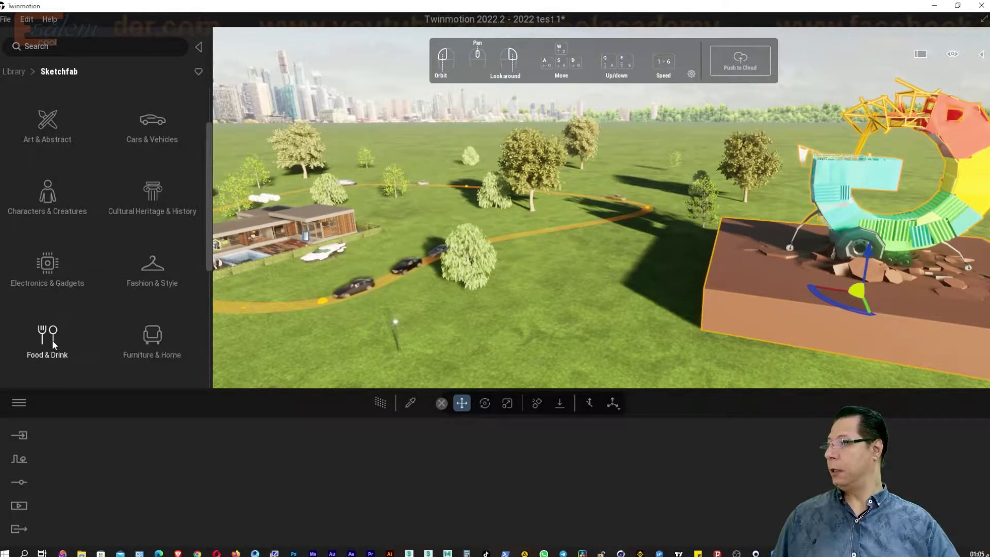
click(47, 195)
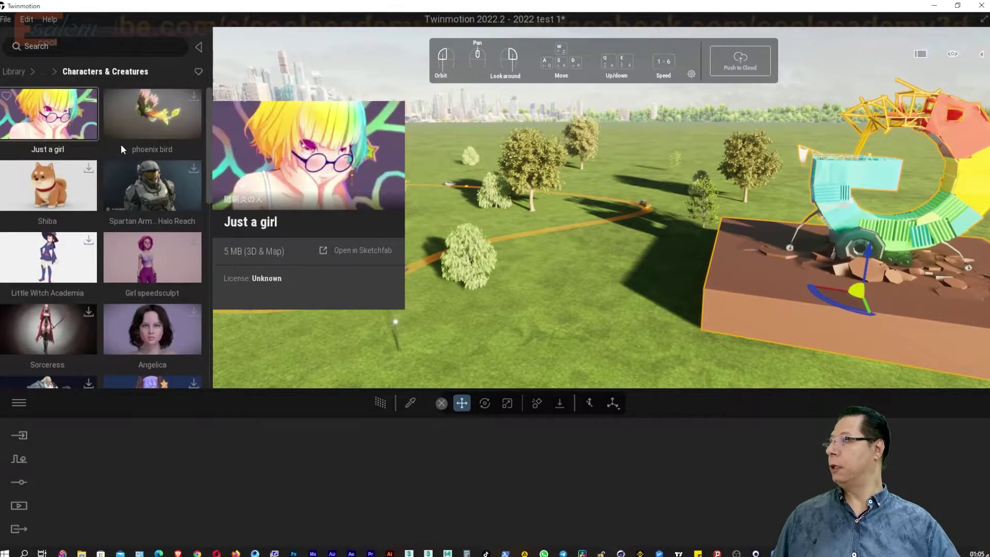
scroll(114, 263, down, 2)
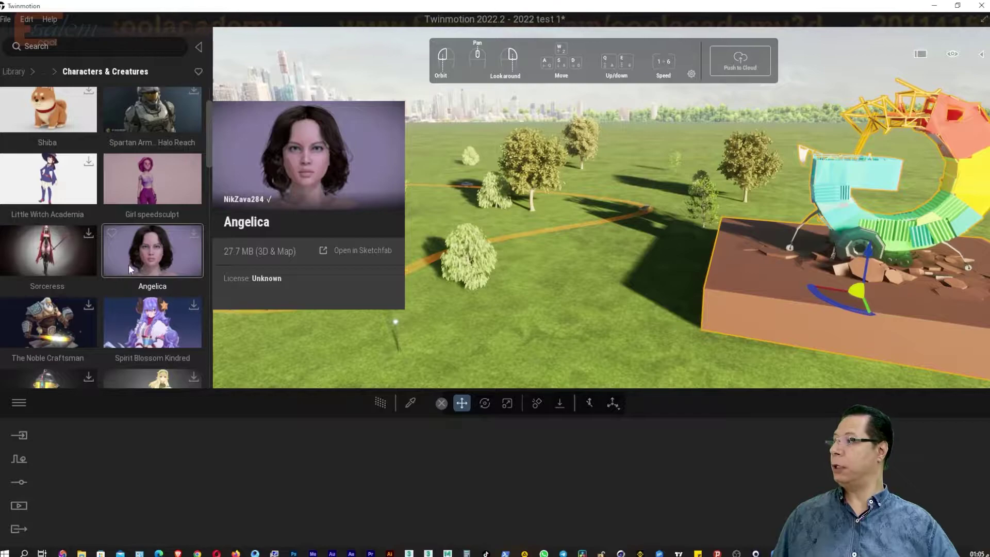
scroll(135, 264, down, 2)
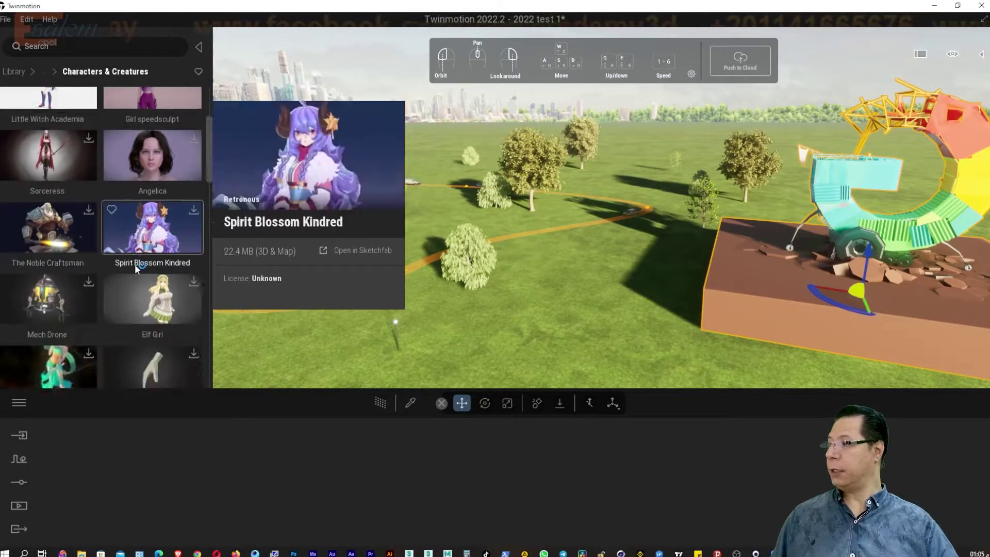
scroll(134, 265, down, 4)
scroll(135, 267, down, 1)
scroll(135, 269, down, 1)
scroll(135, 272, down, 1)
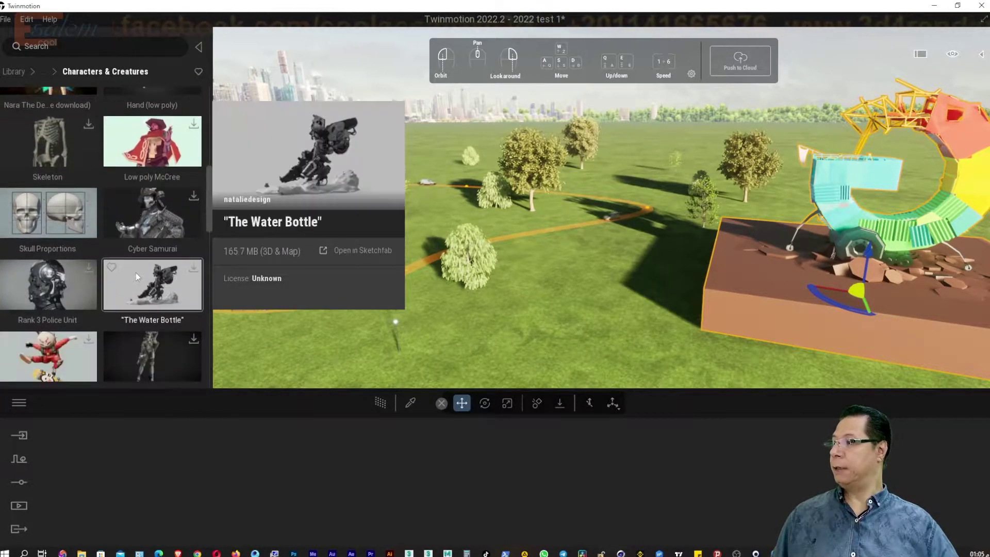
scroll(135, 272, down, 1)
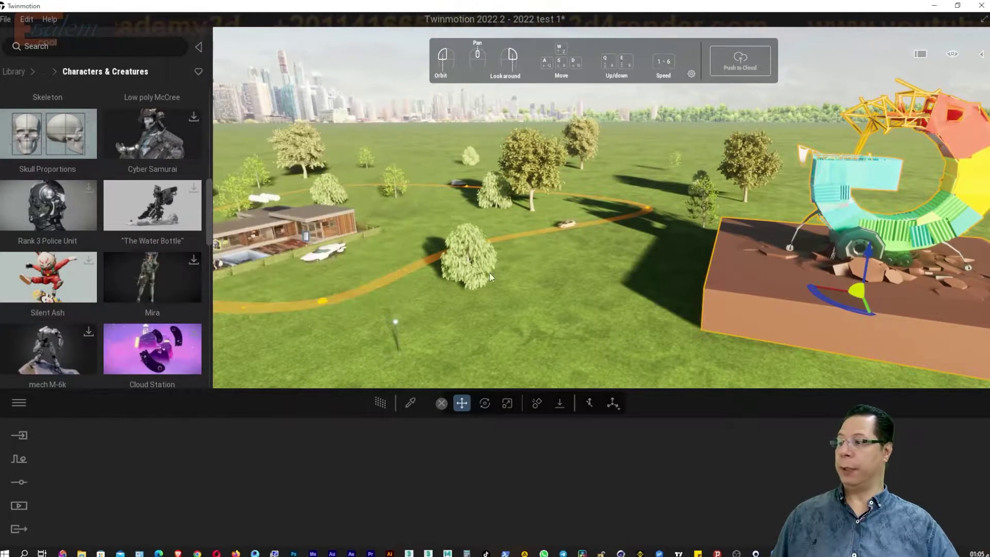
mouse_move(153, 276)
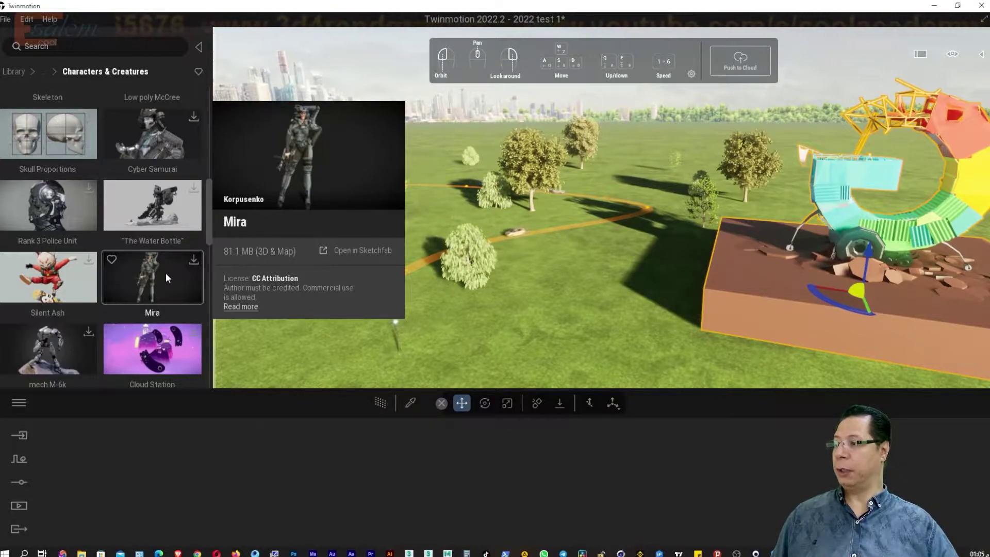
Step: Pin the Mira model's popup and open its Sketchfab page in the browser
click(165, 277)
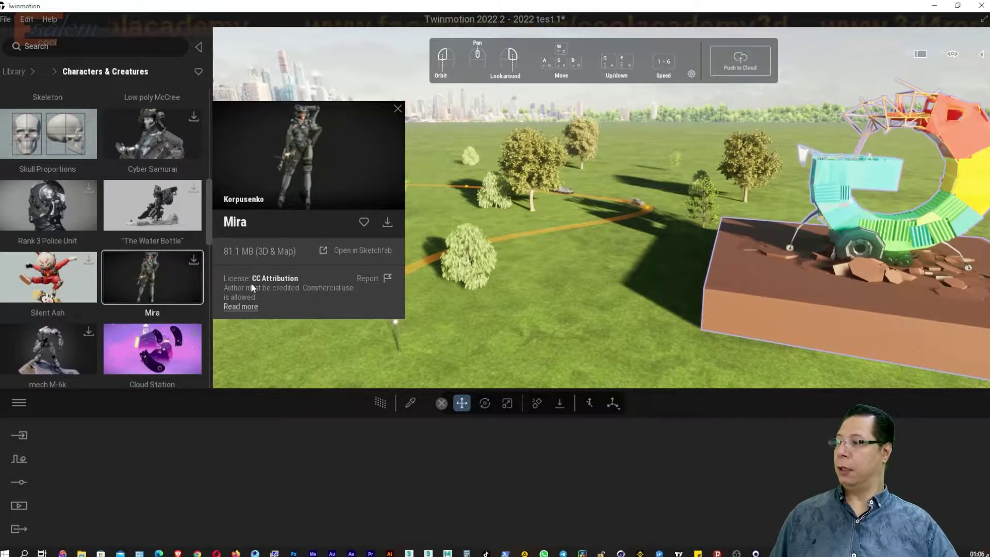
click(358, 251)
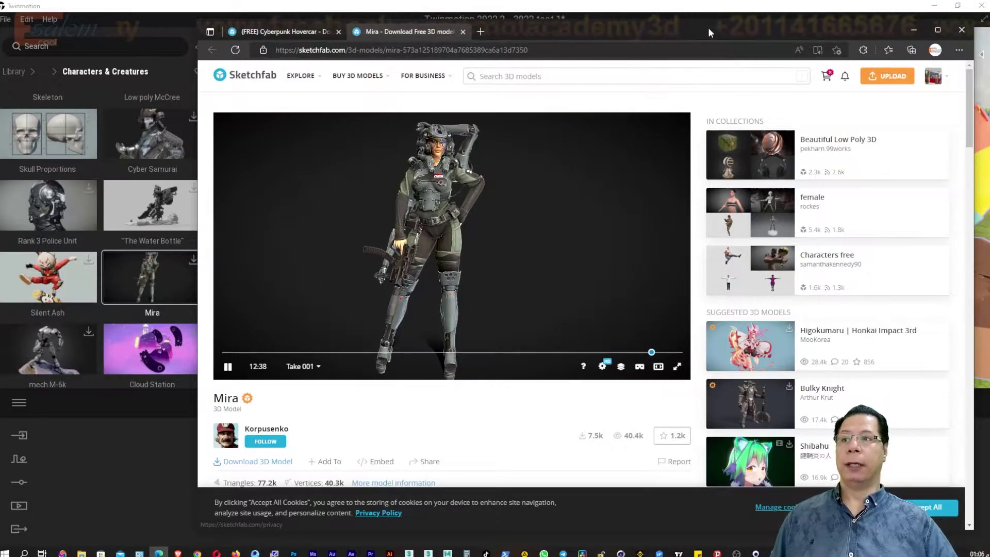
Step: Minimize the browser and return the library to its top-level categories
click(911, 31)
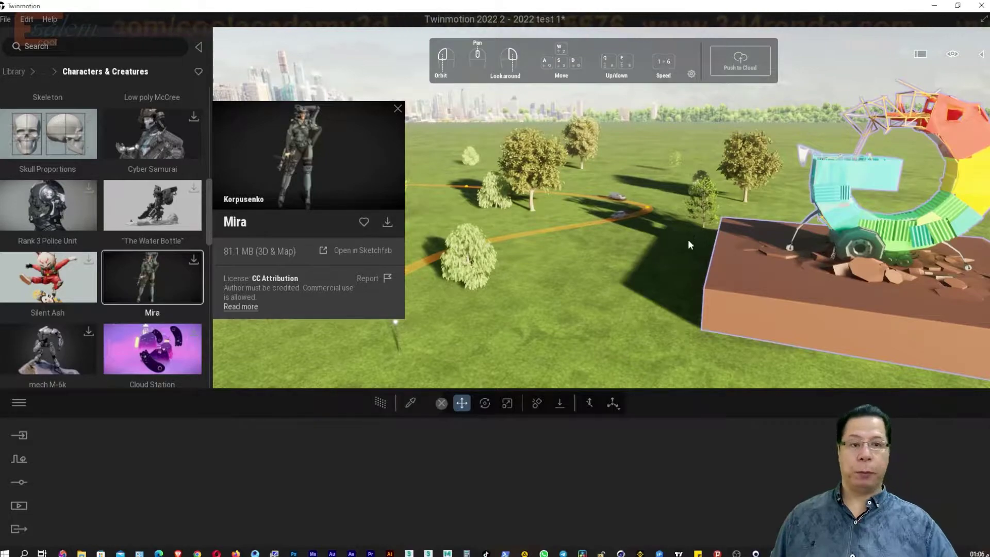
click(18, 72)
scroll(601, 207, down, 3)
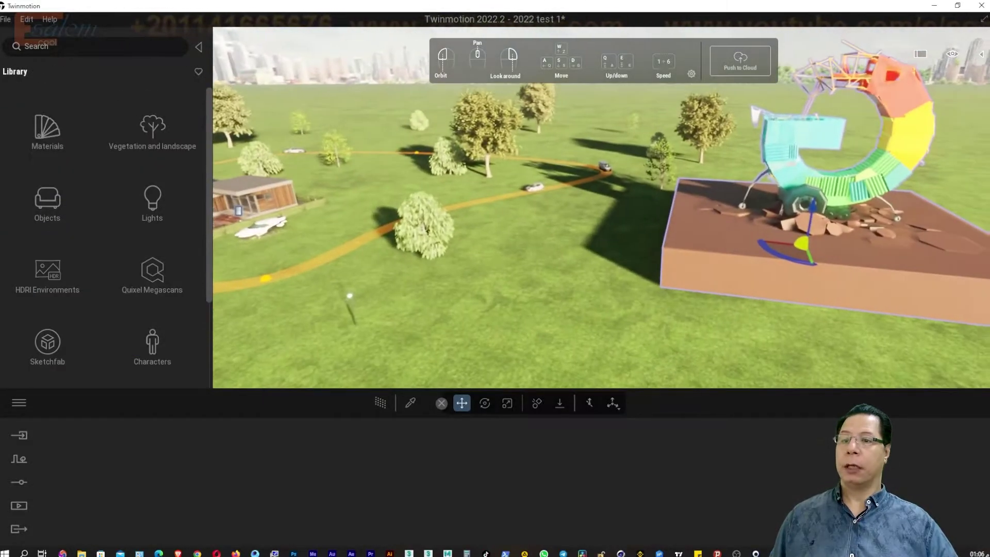
scroll(601, 206, down, 2)
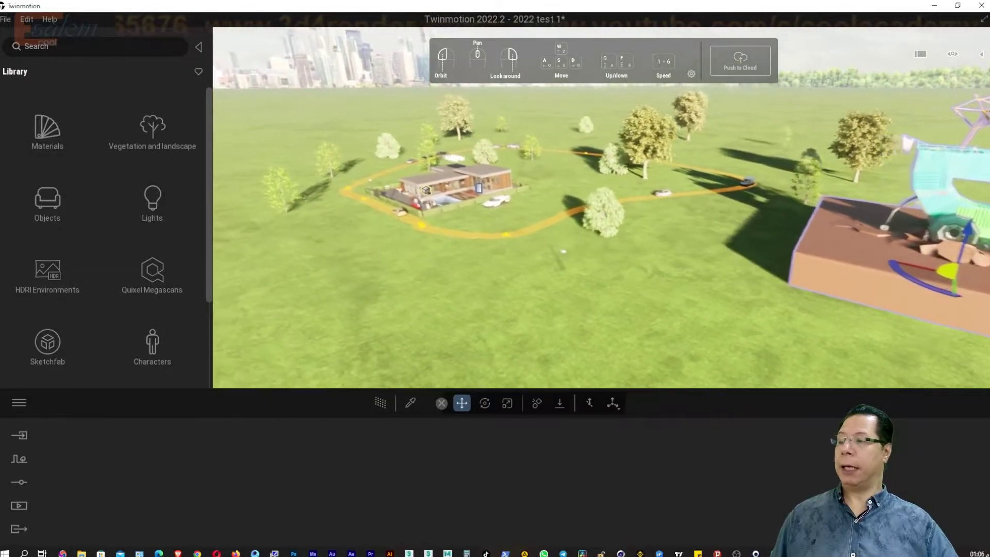
Step: Bring the house up close and select a white sphere on the roof
drag(601, 206, 515, 216)
scroll(601, 232, up, 3)
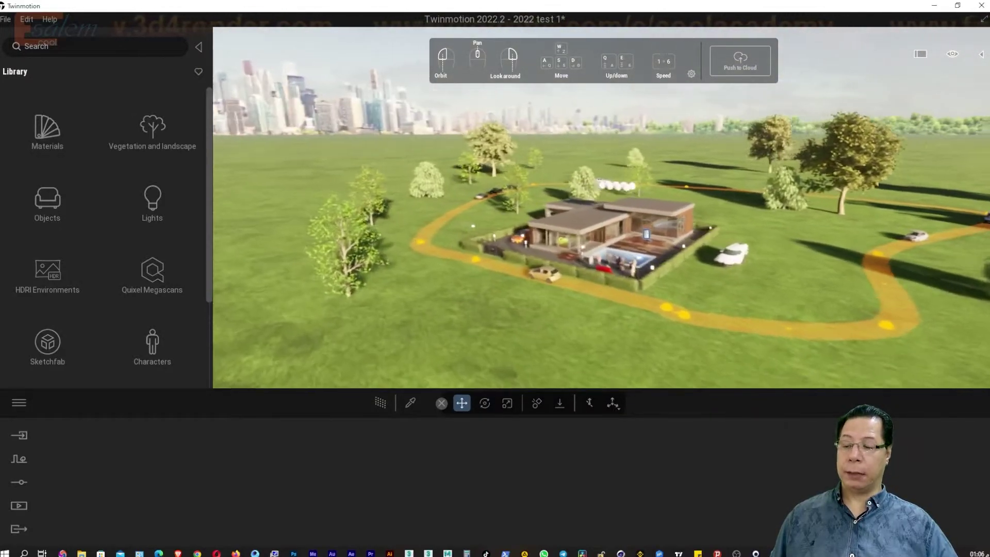
scroll(601, 232, up, 3)
scroll(630, 218, up, 3)
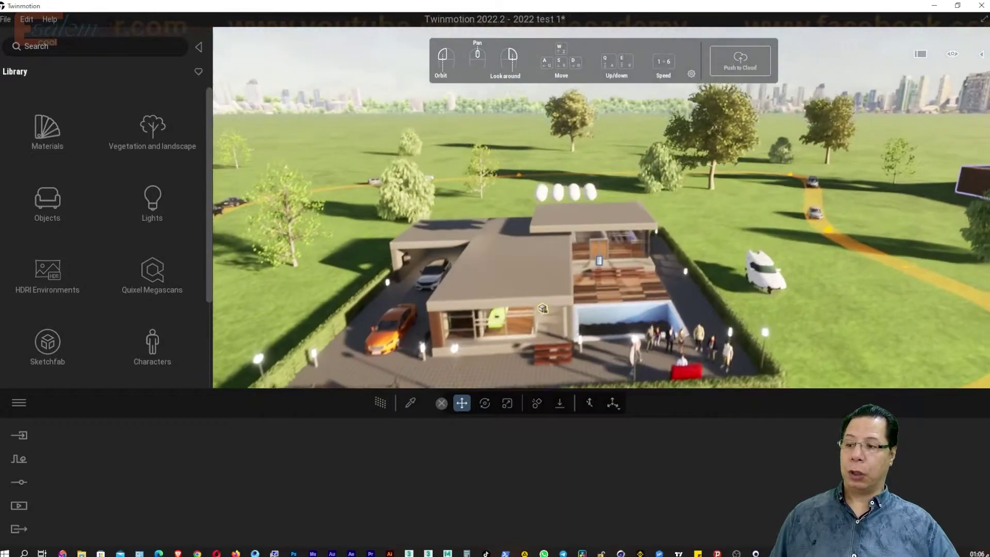
scroll(630, 218, up, 3)
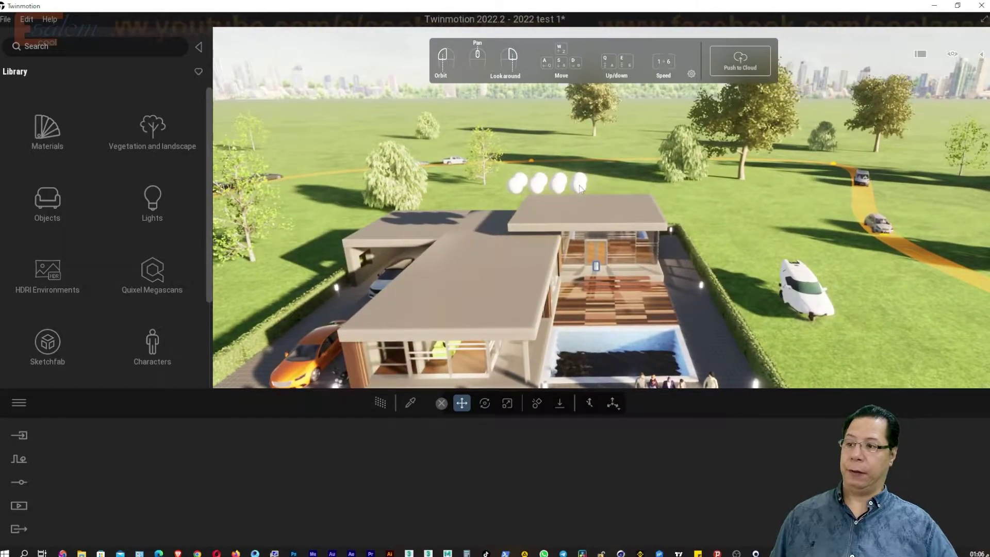
click(579, 186)
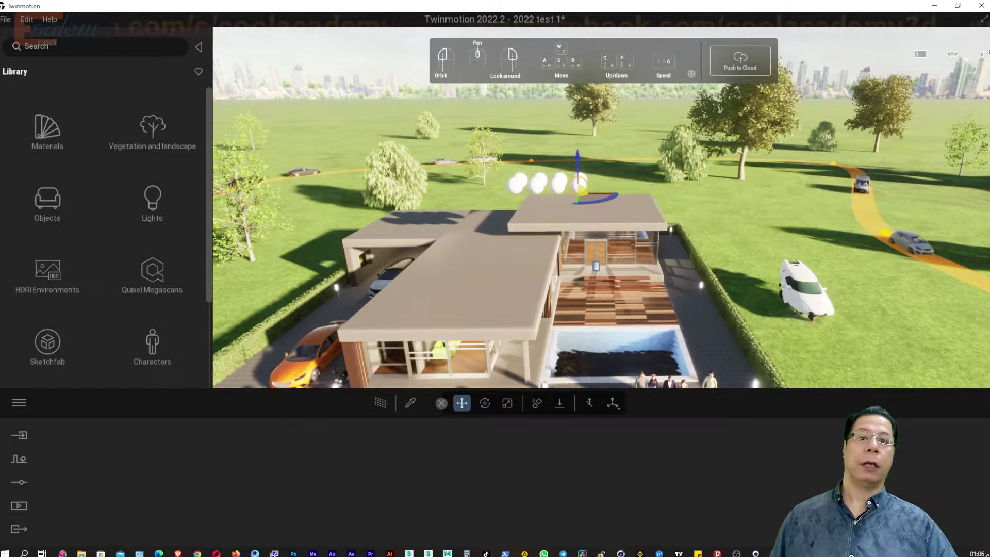
Step: Select all eight Sphere 10m objects in the scene object list
click(982, 55)
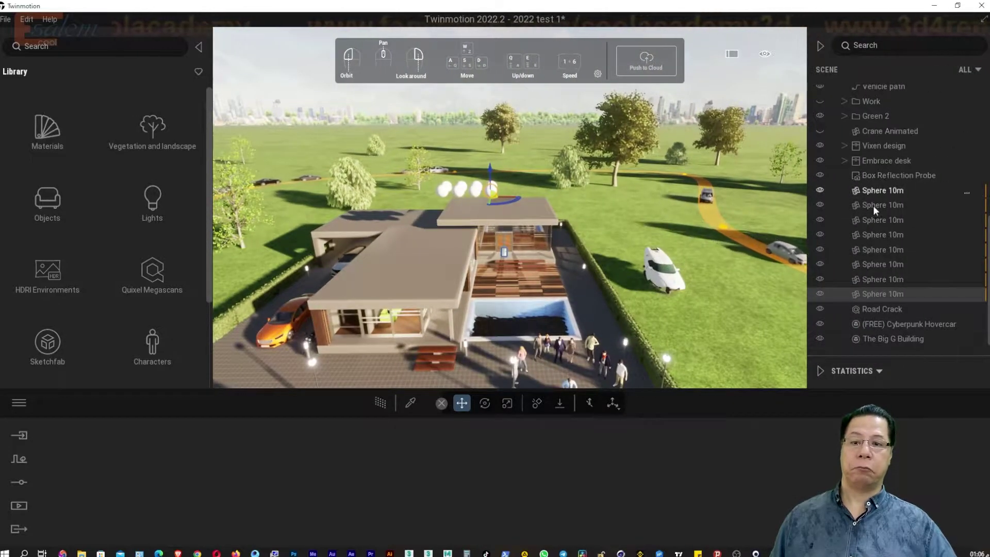
click(879, 191)
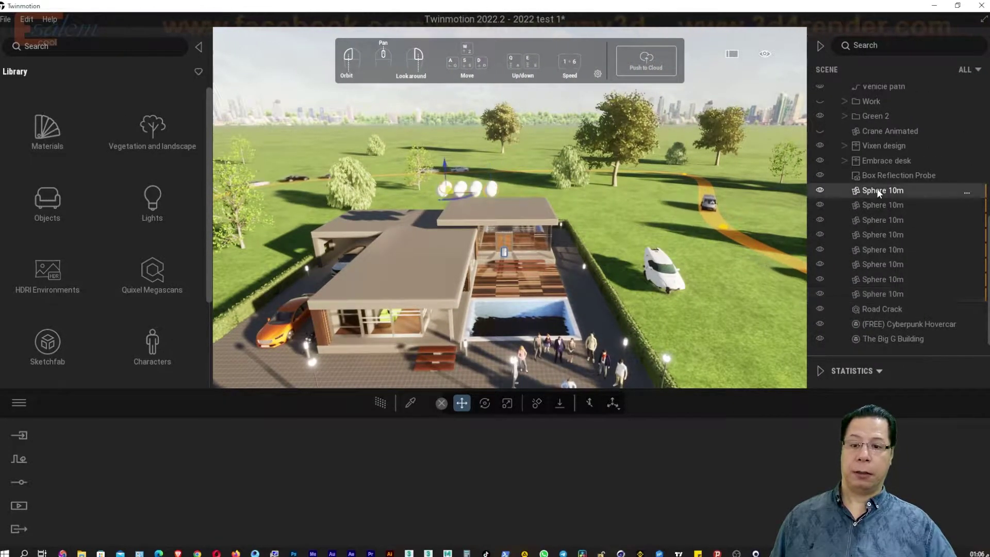
shift+click(889, 292)
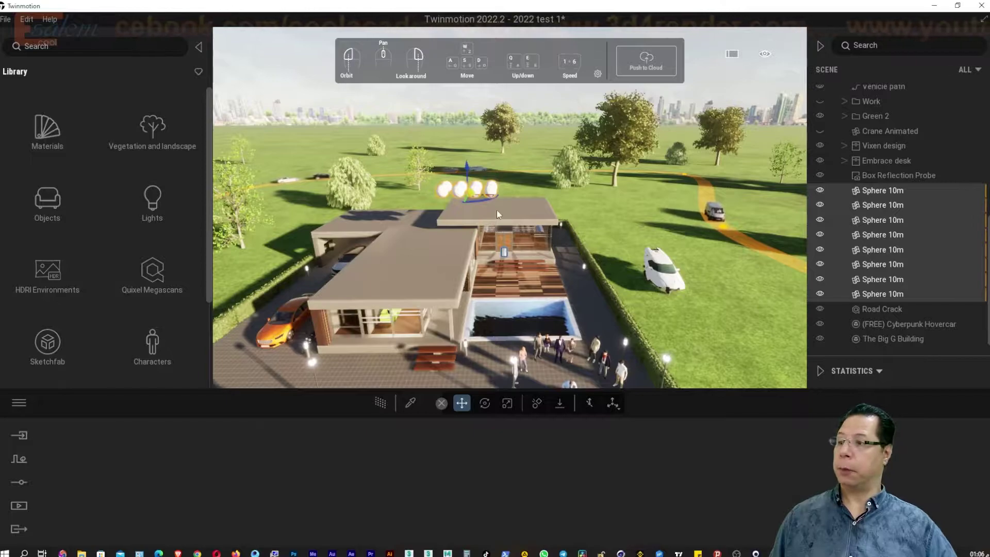
Step: Drop the eight selected spheres onto the house surfaces below
mouse_move(496, 210)
mouse_down()
mouse_move(463, 216)
mouse_move(484, 207)
mouse_up()
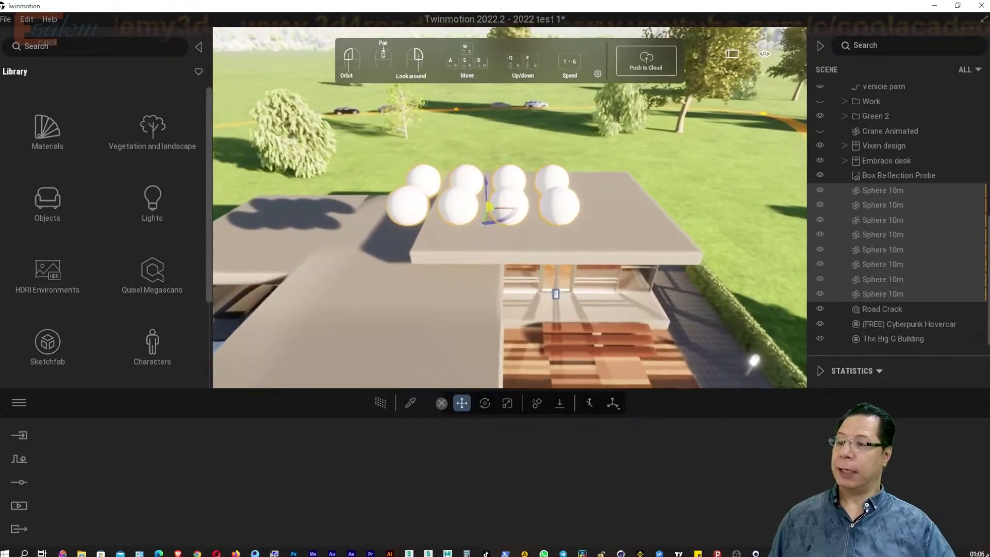
scroll(673, 274, down, 3)
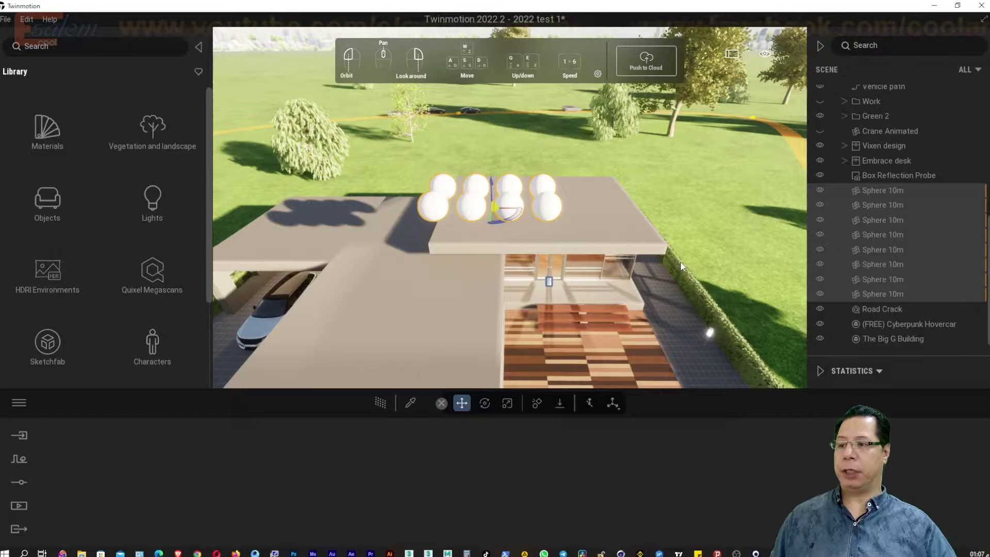
drag(684, 291, 639, 289)
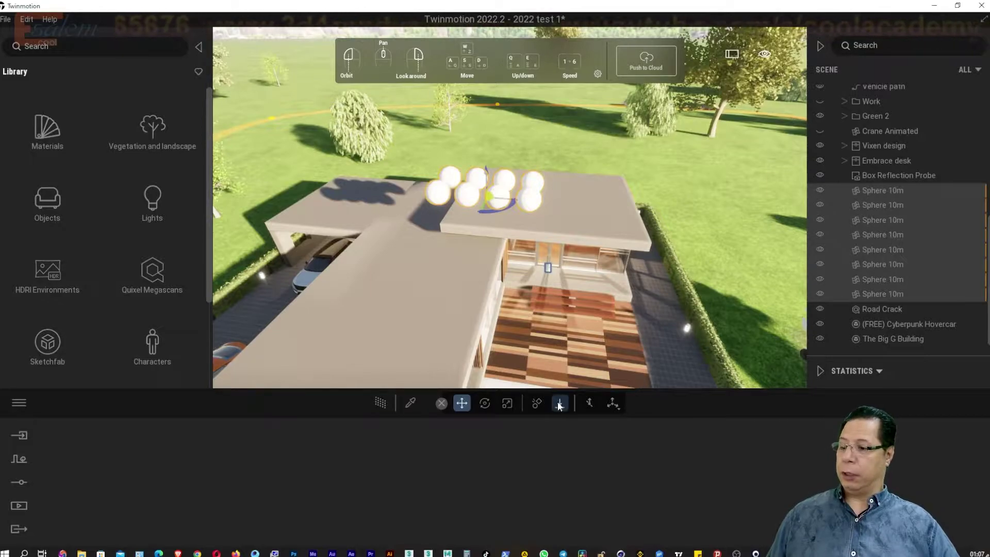
scroll(603, 319, down, 2)
scroll(600, 340, down, 2)
scroll(598, 361, down, 1)
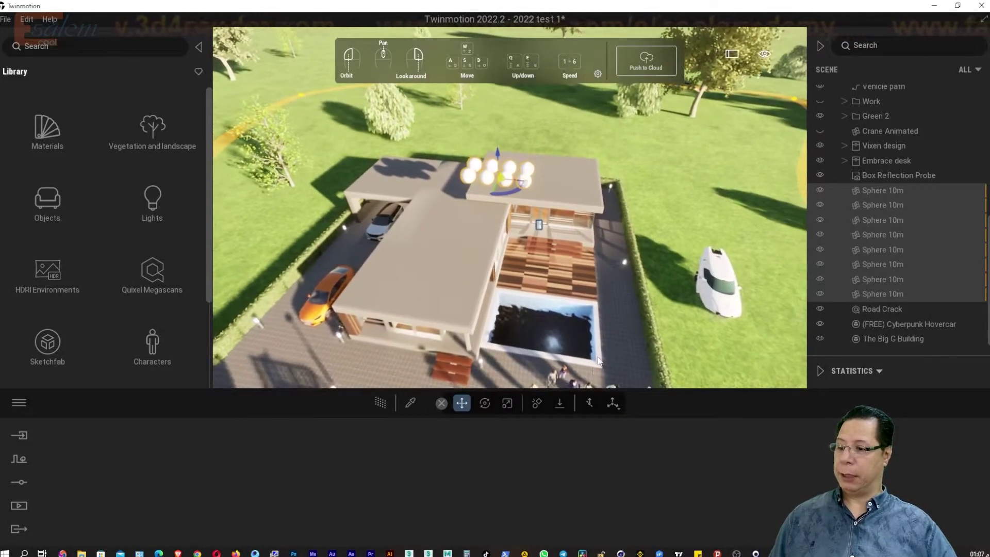
click(560, 405)
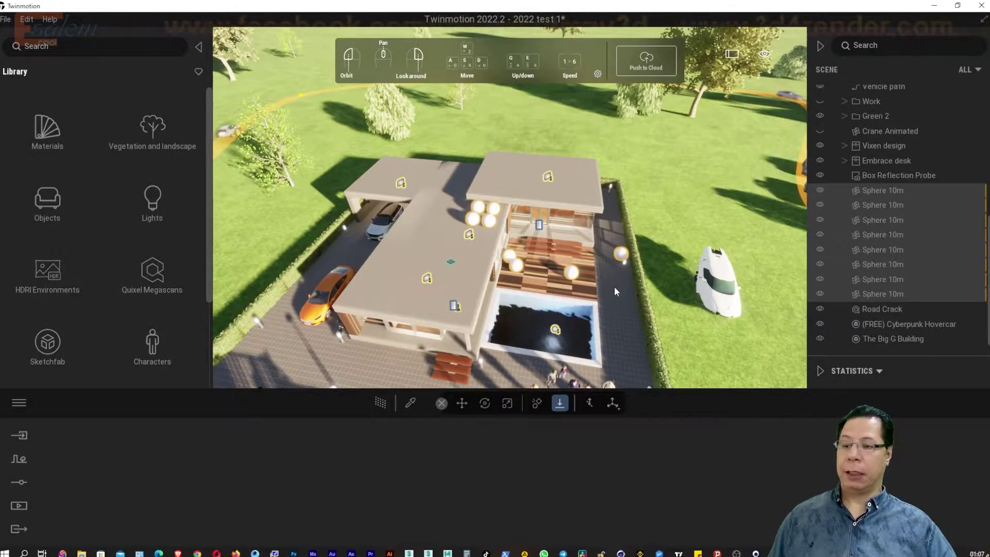
Step: Orbit and fly the camera to frame the whole house and scattered spheres
mouse_move(614, 286)
mouse_down()
mouse_move(520, 286)
mouse_move(479, 260)
mouse_move(531, 244)
mouse_up()
key(w)
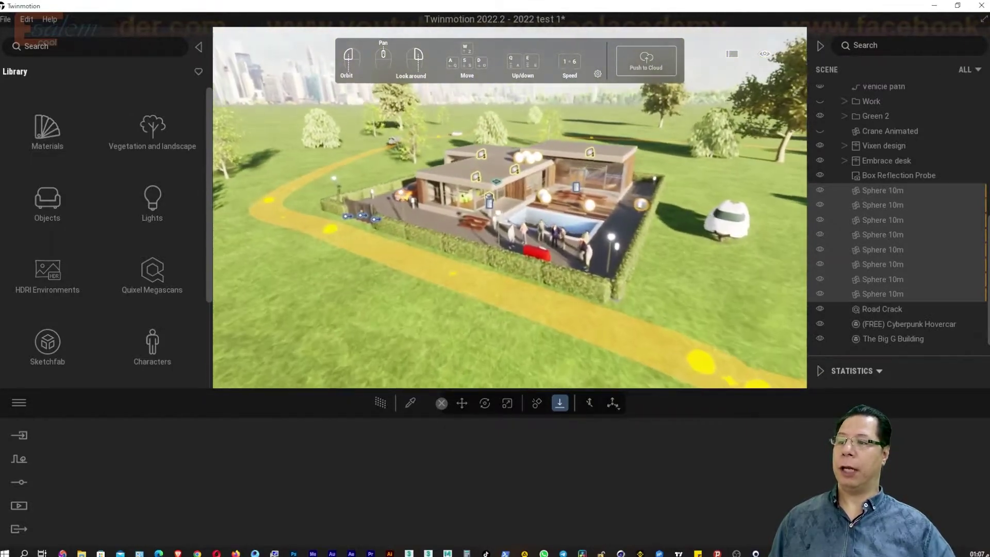
drag(603, 266, 609, 268)
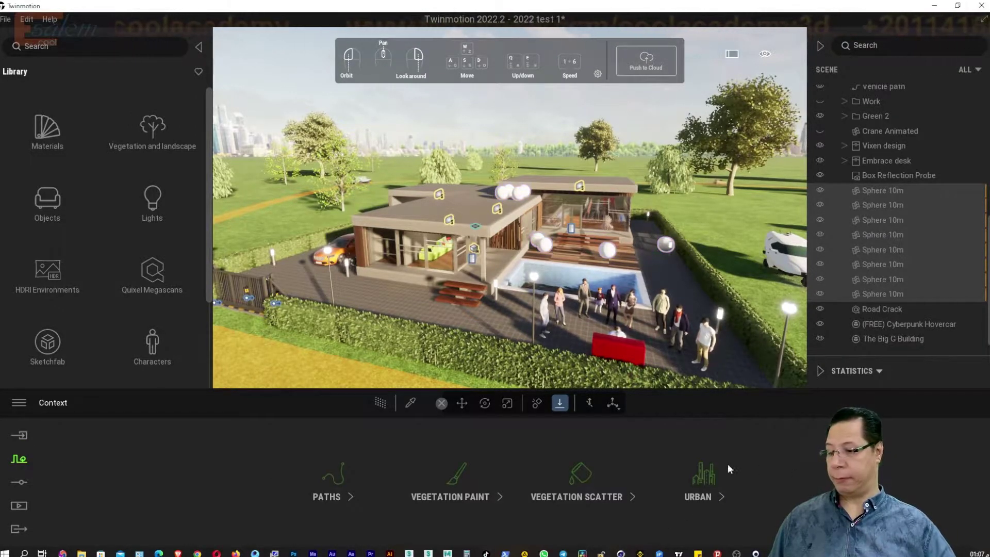
Step: Test rainy weather, restore sunny dry weather, and lower vegetation Growth to 0.27
click(17, 483)
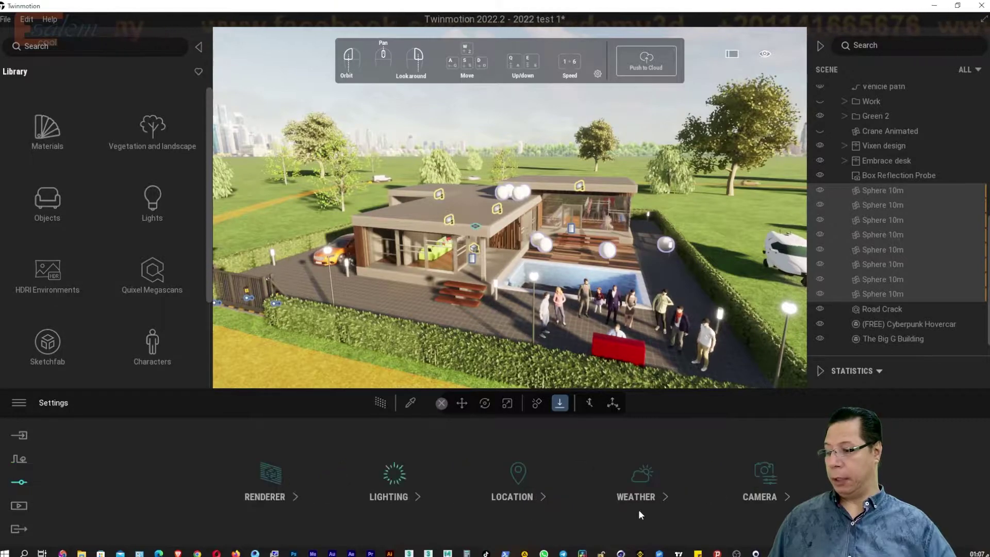
click(658, 487)
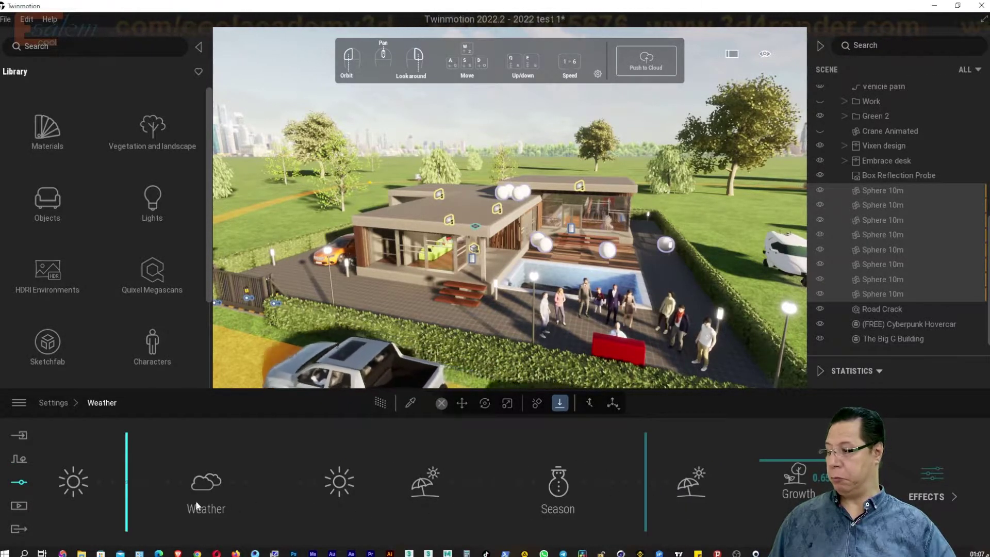
drag(126, 489, 189, 489)
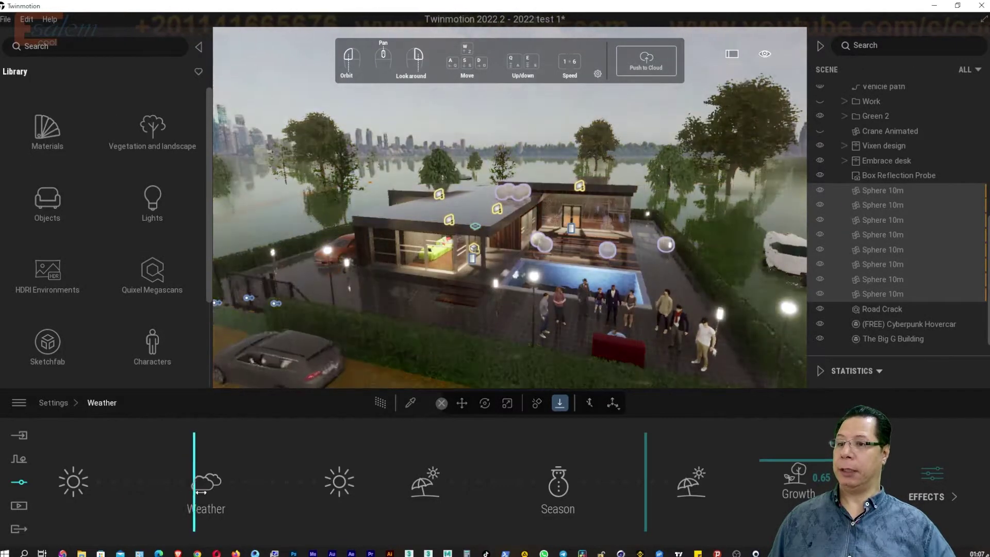
drag(189, 489, 105, 494)
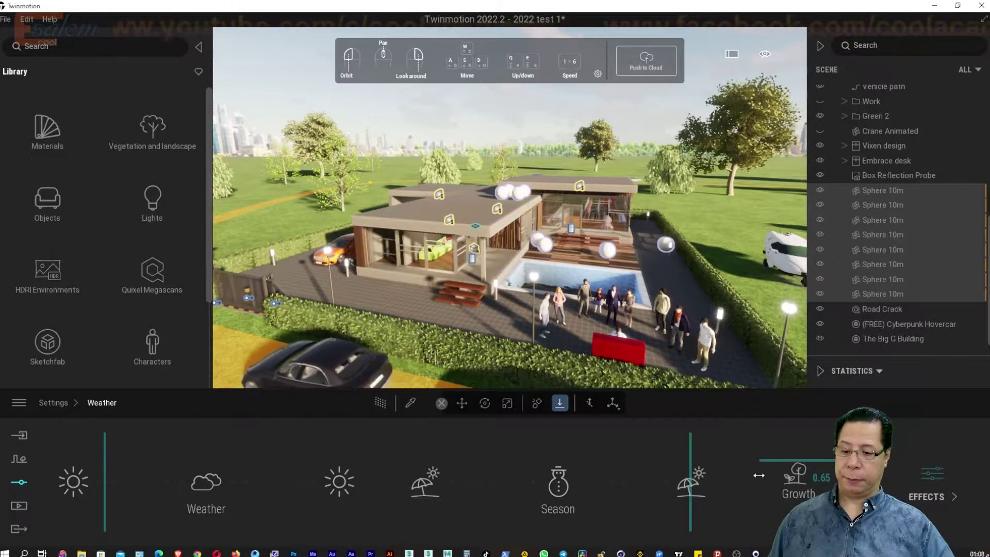
mouse_move(807, 462)
mouse_down()
mouse_move(763, 464)
mouse_move(772, 463)
mouse_up()
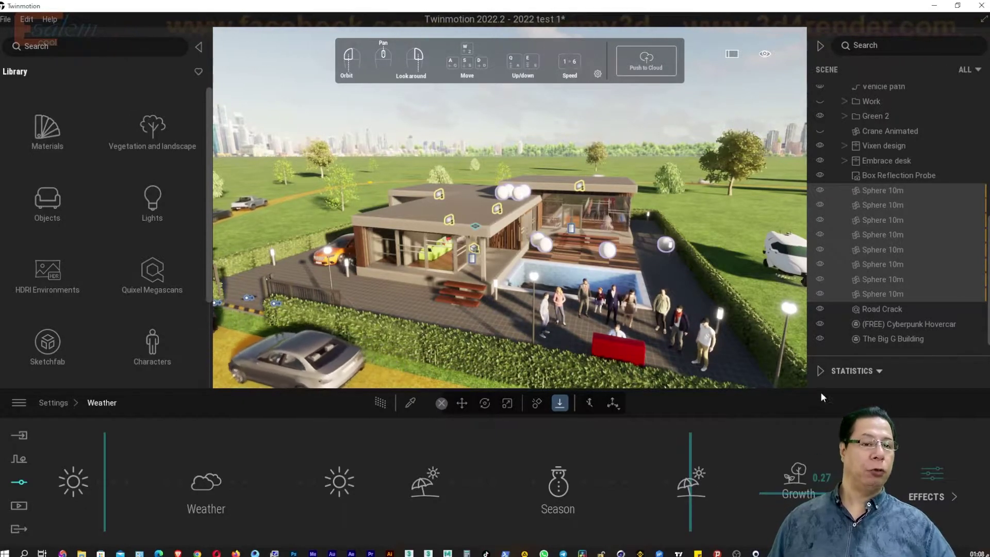
mouse_move(735, 308)
mouse_down()
mouse_move(670, 330)
mouse_move(619, 309)
mouse_move(567, 310)
mouse_move(734, 307)
mouse_up()
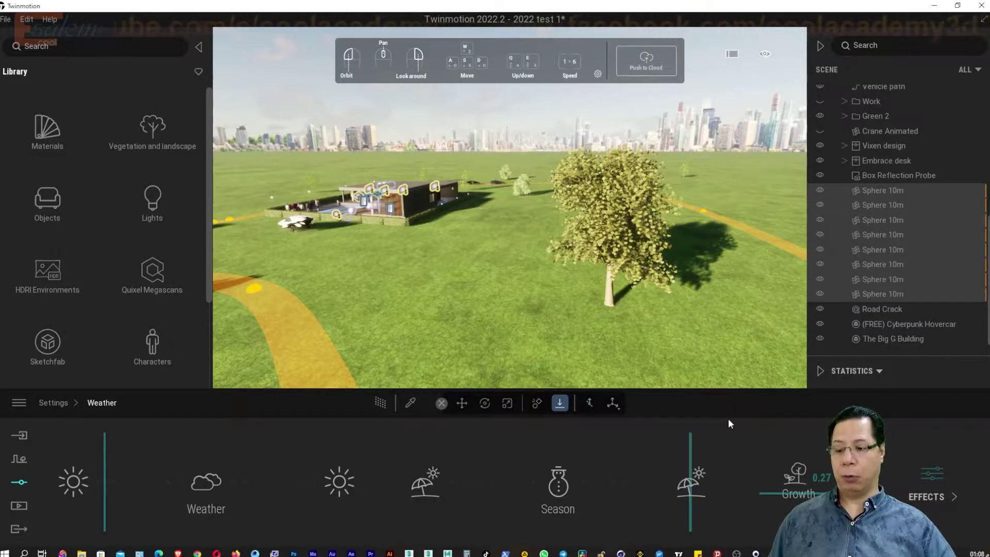
Step: Raise vegetation Growth to 0.87 so the trees grow larger
mouse_move(805, 496)
mouse_down()
mouse_move(788, 494)
mouse_move(835, 487)
mouse_up()
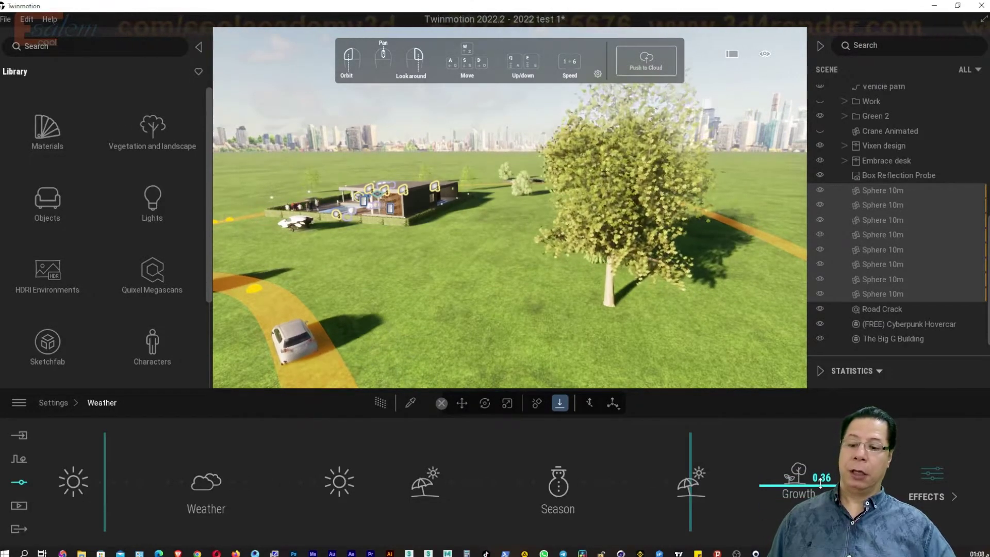
mouse_move(602, 291)
mouse_down()
mouse_move(721, 289)
mouse_move(661, 344)
mouse_up()
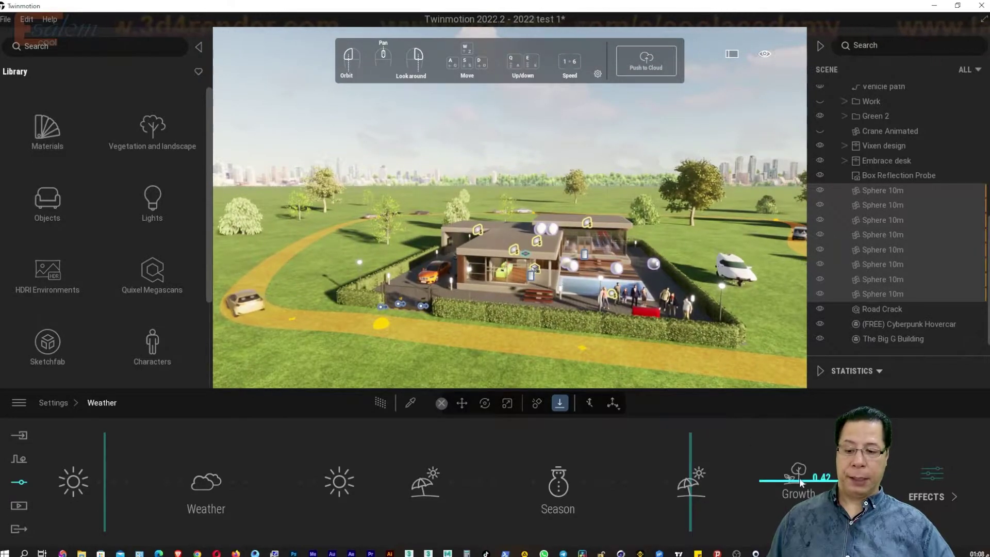
drag(799, 480, 808, 440)
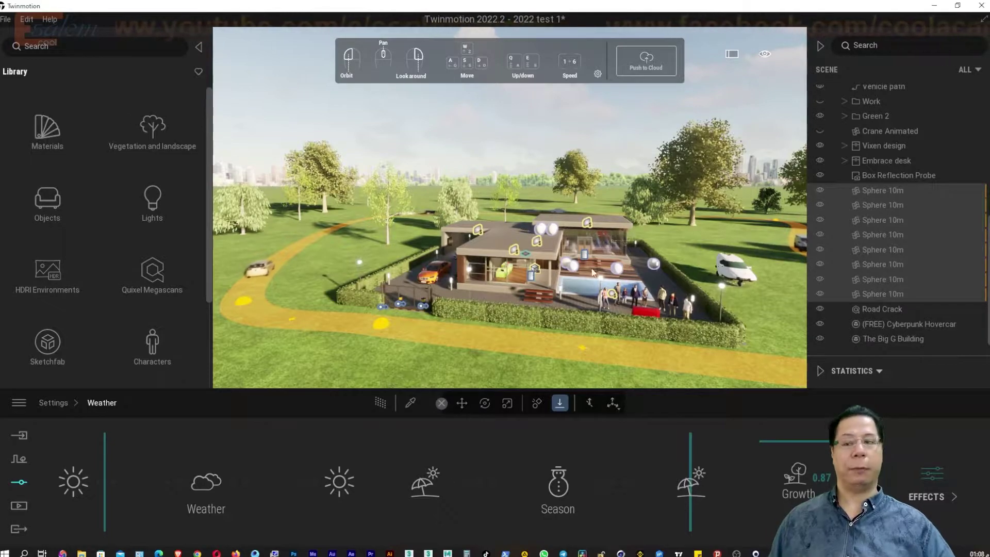
drag(700, 279, 651, 354)
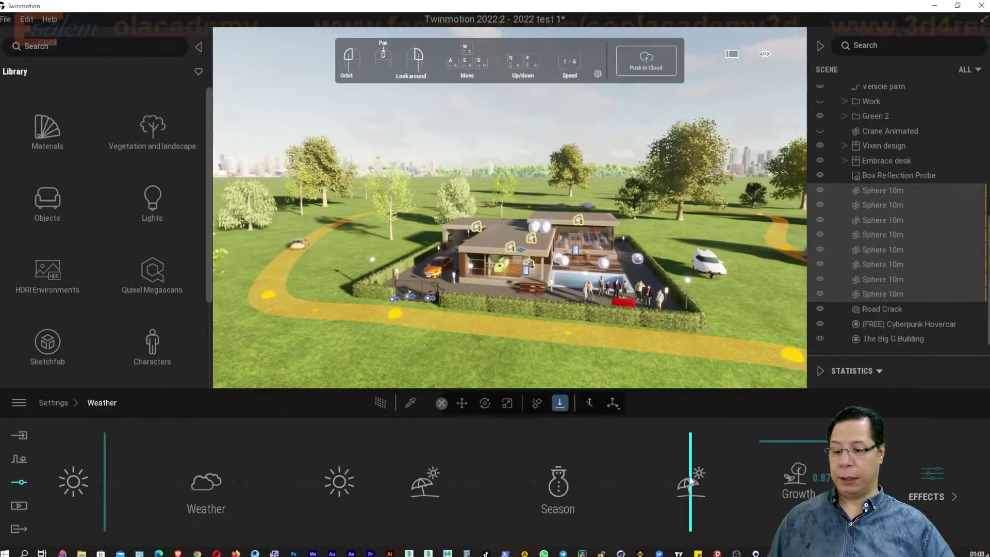
Step: Preview winter and autumn seasons, leaving green summer foliage around the house
drag(680, 480, 295, 475)
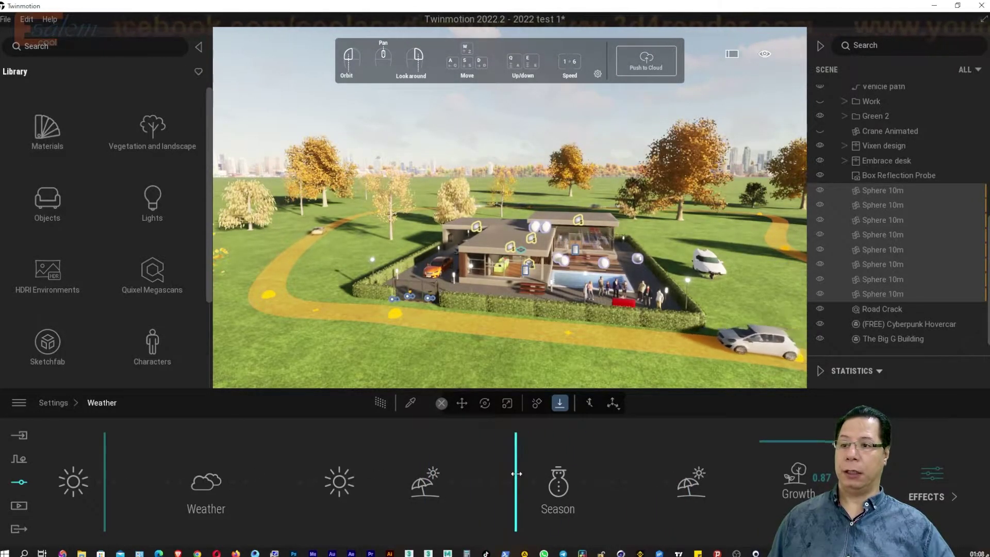
drag(516, 474, 612, 473)
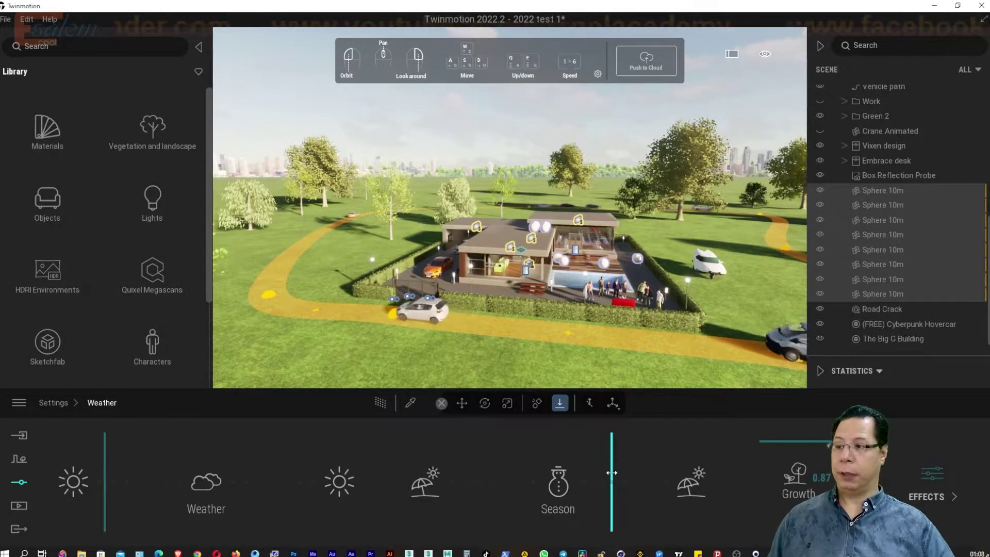
mouse_move(611, 472)
mouse_down()
mouse_move(465, 466)
mouse_move(691, 468)
mouse_move(437, 461)
mouse_up()
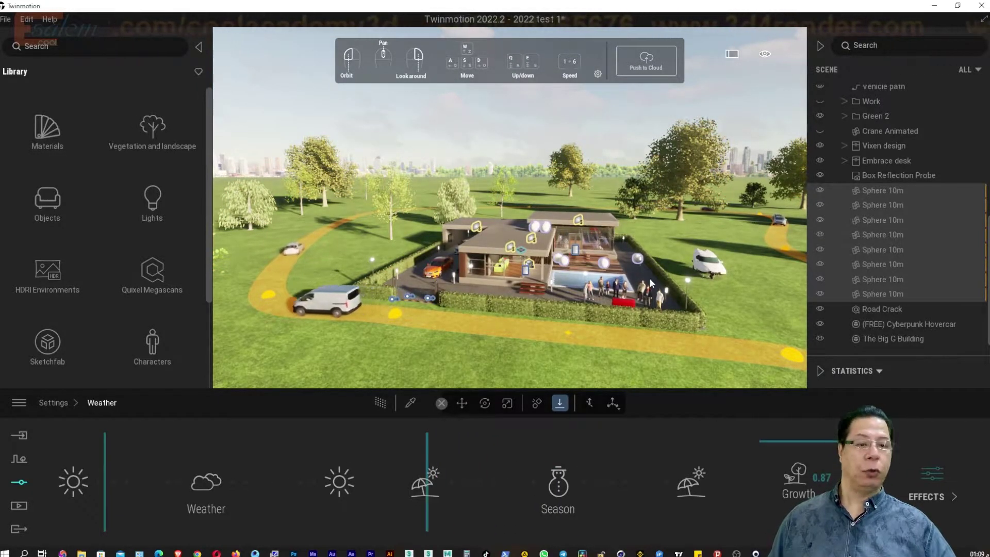
drag(510, 232, 474, 206)
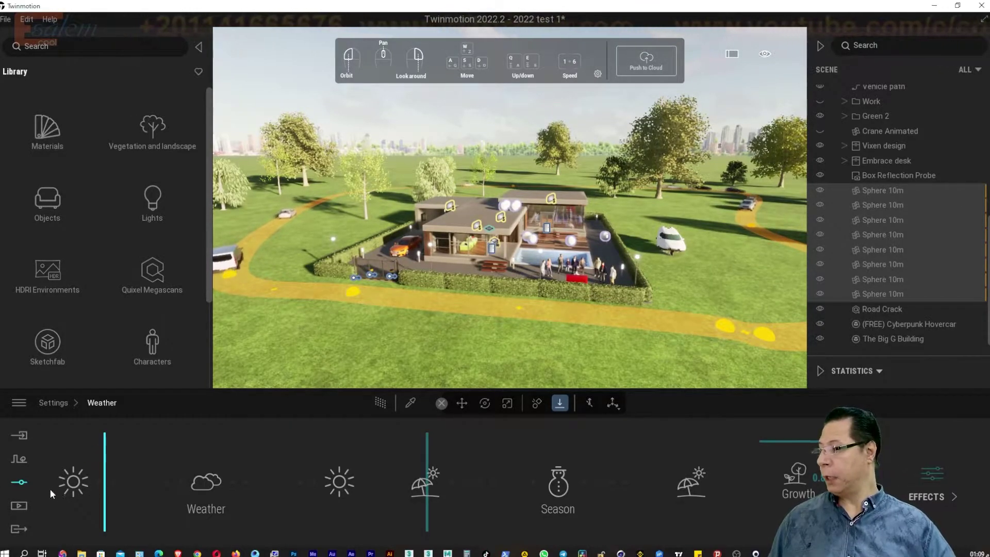
Step: Save a close, low view of the house and pool as media image Image3
click(19, 505)
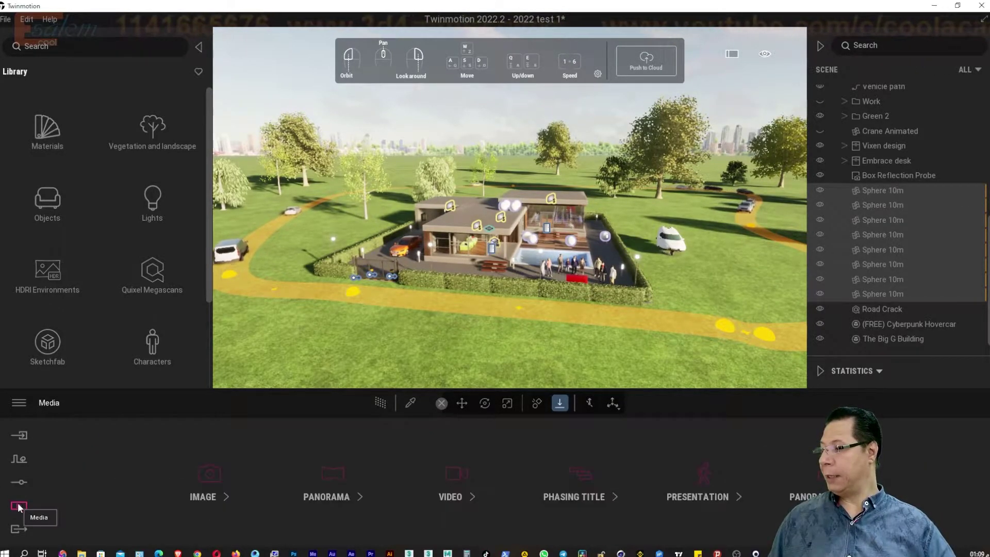
click(209, 472)
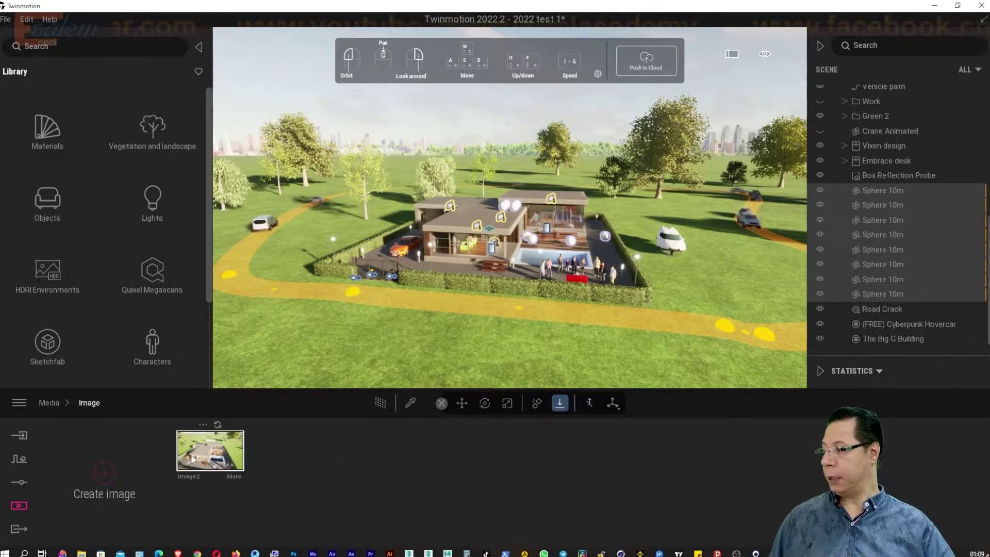
scroll(558, 268, up, 2)
scroll(558, 268, up, 2)
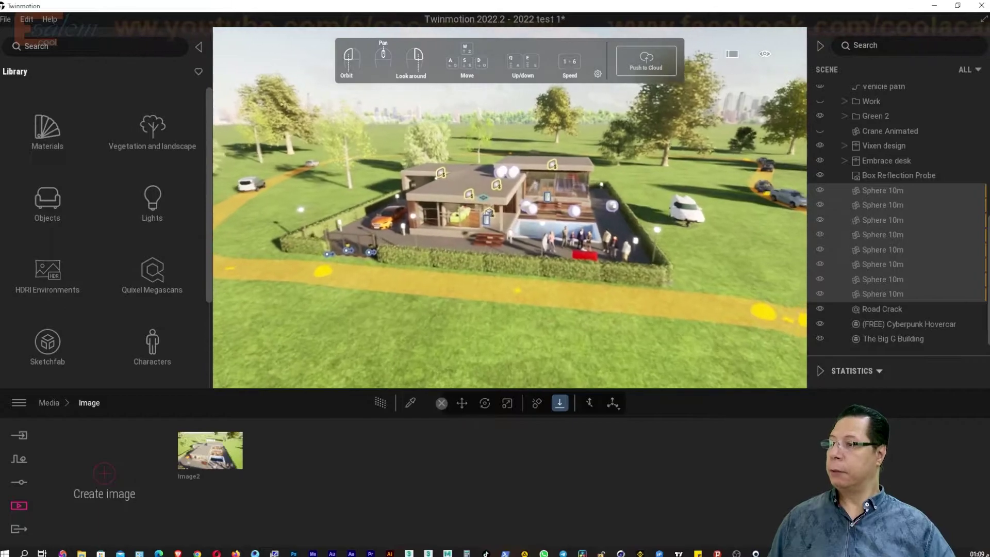
scroll(558, 268, up, 2)
scroll(558, 268, up, 2)
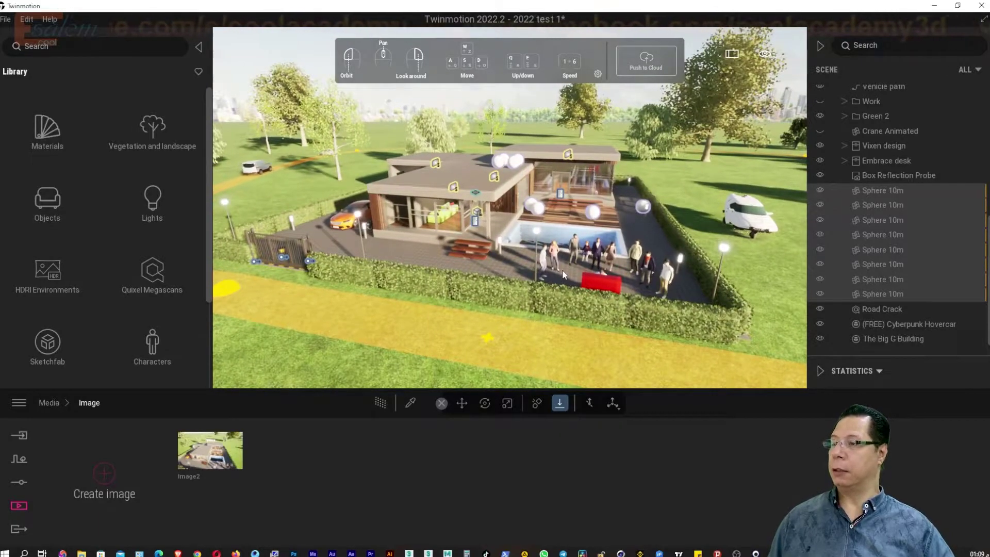
mouse_move(578, 263)
mouse_down()
mouse_move(579, 243)
mouse_move(437, 307)
mouse_up()
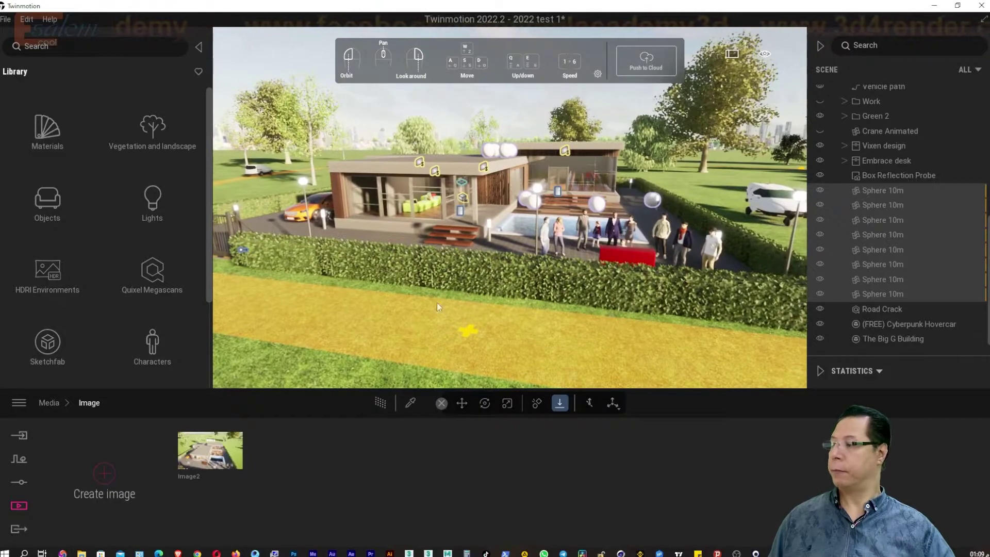
click(104, 474)
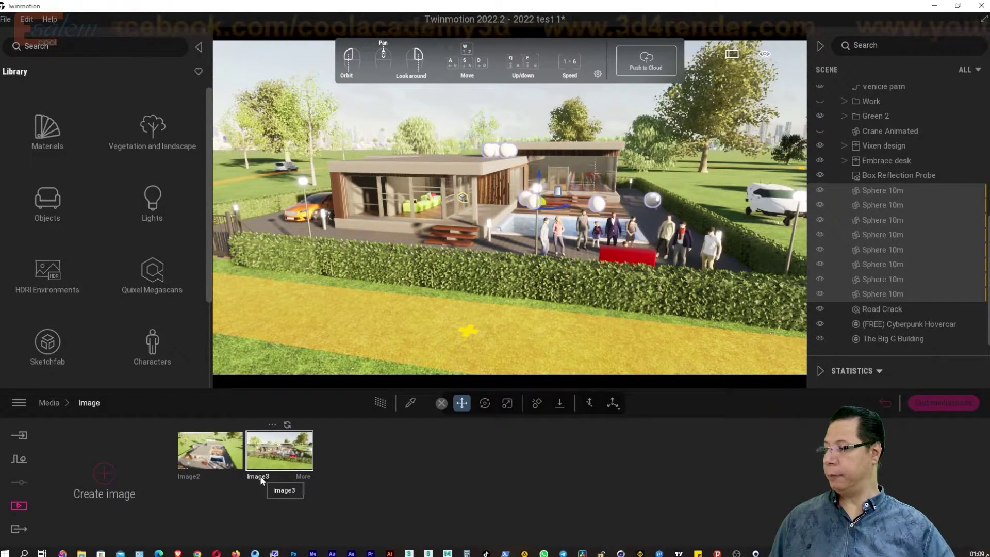
Step: Assign Image3 to the image export with no panorama, then show export settings
click(18, 530)
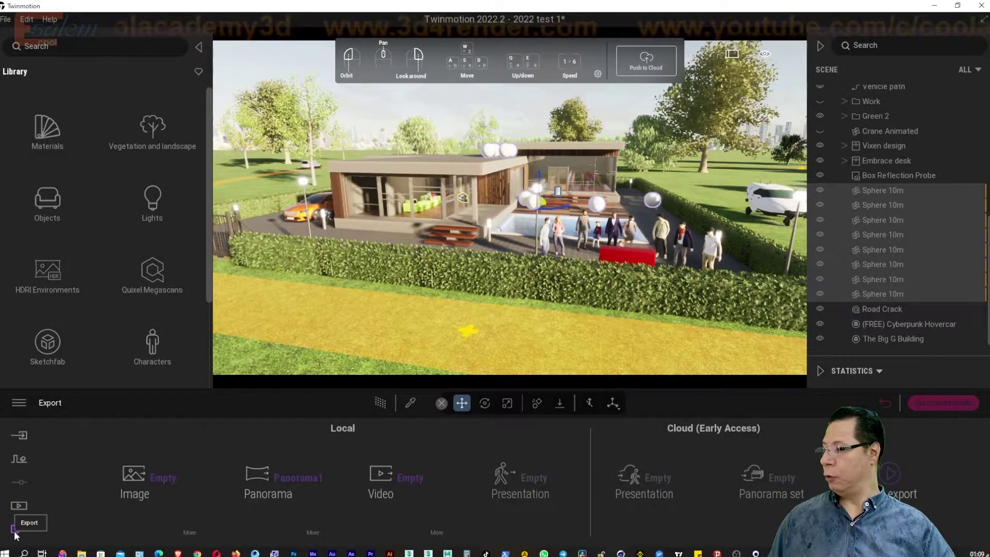
click(165, 477)
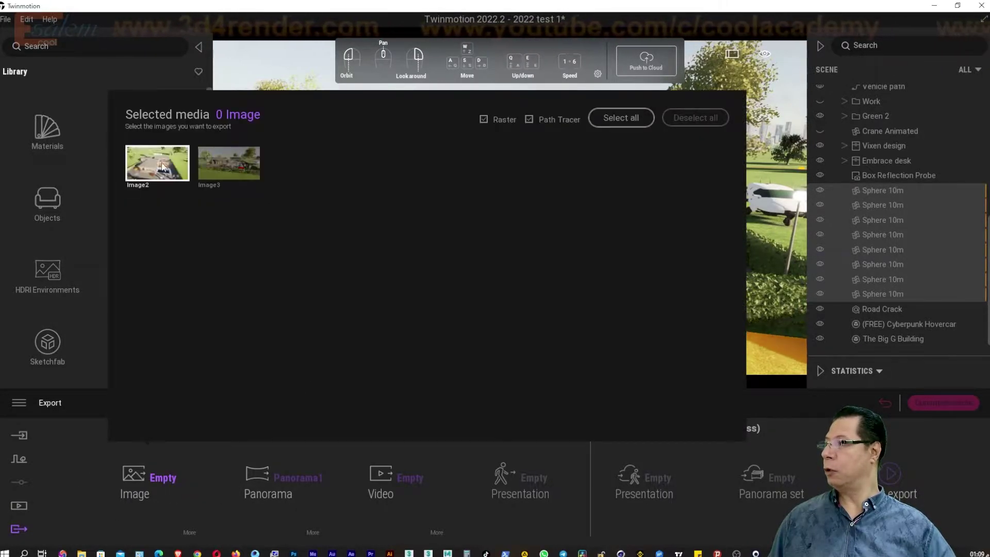
click(231, 159)
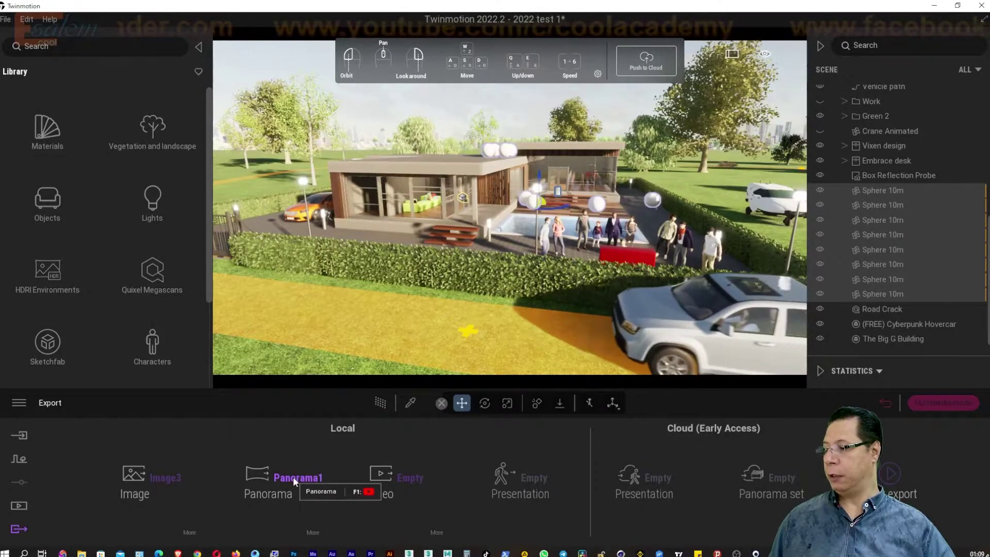
click(292, 478)
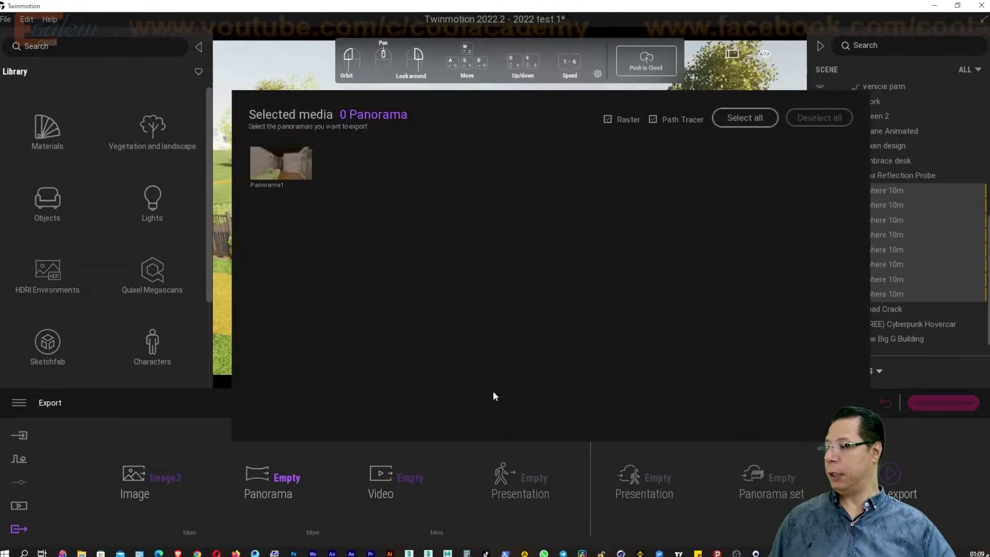
click(314, 466)
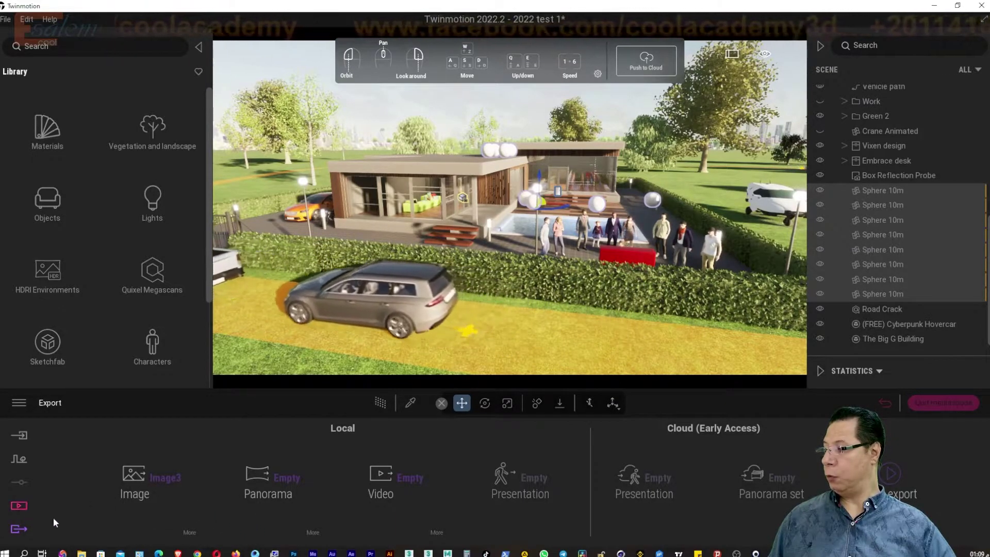
click(189, 531)
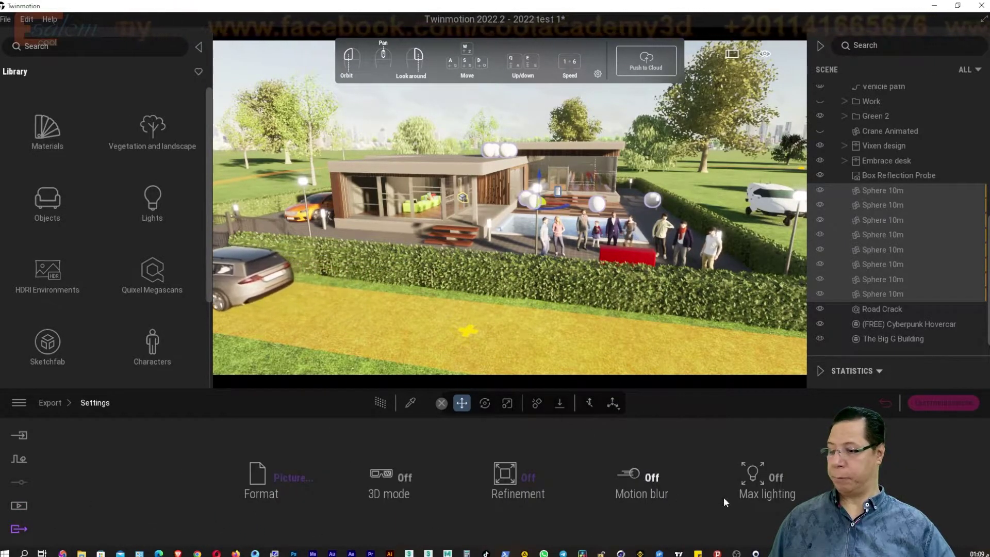
Step: Open the Format settings of the Image3 viewpoint
click(20, 505)
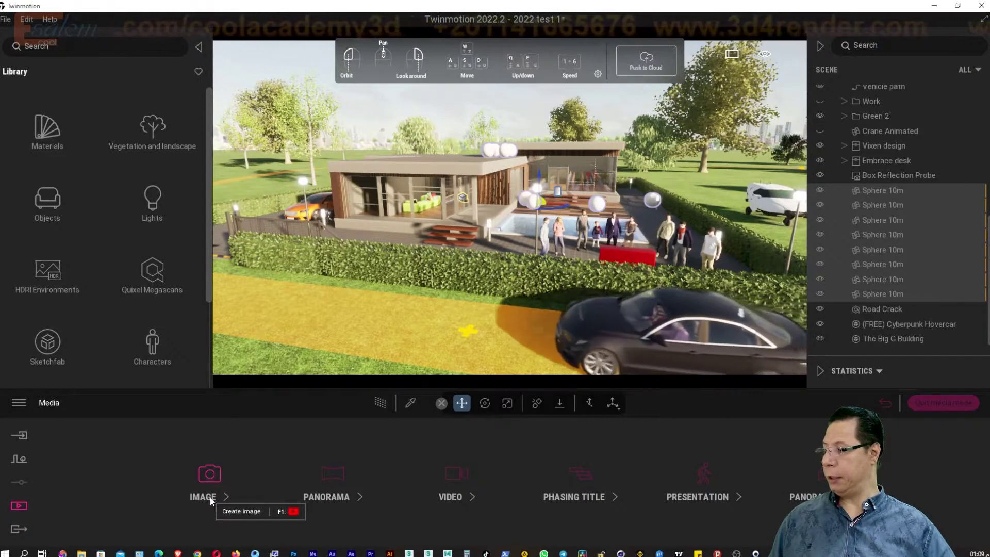
click(208, 478)
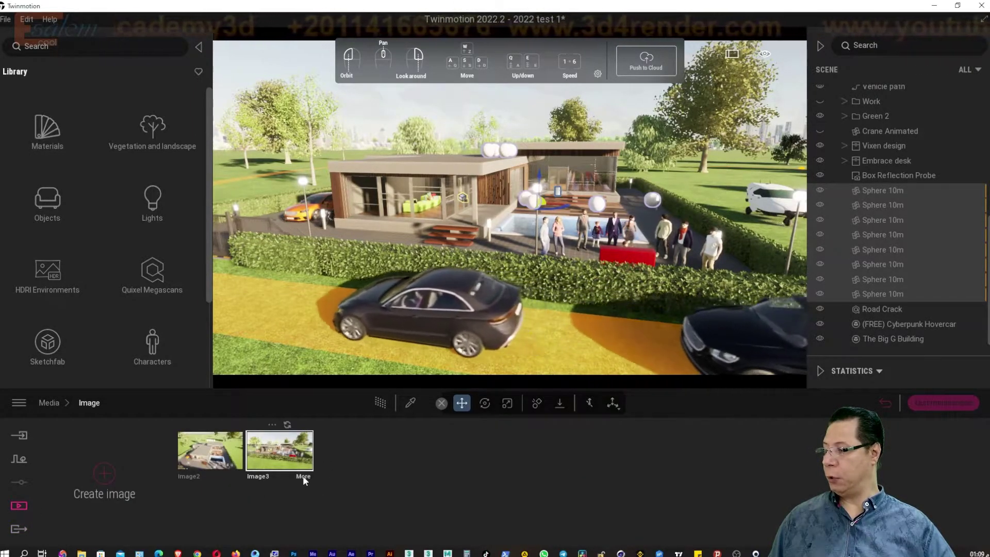
double_click(304, 473)
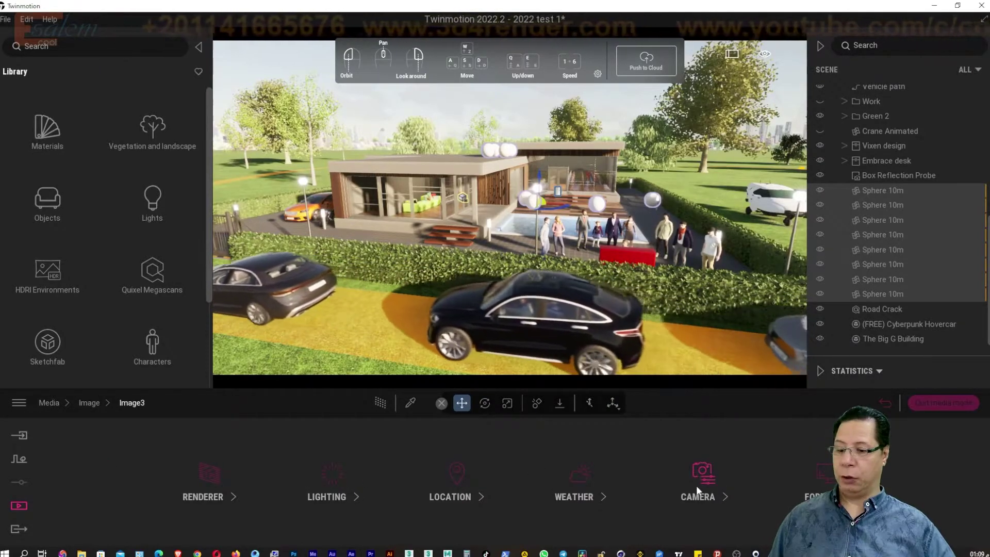
click(831, 475)
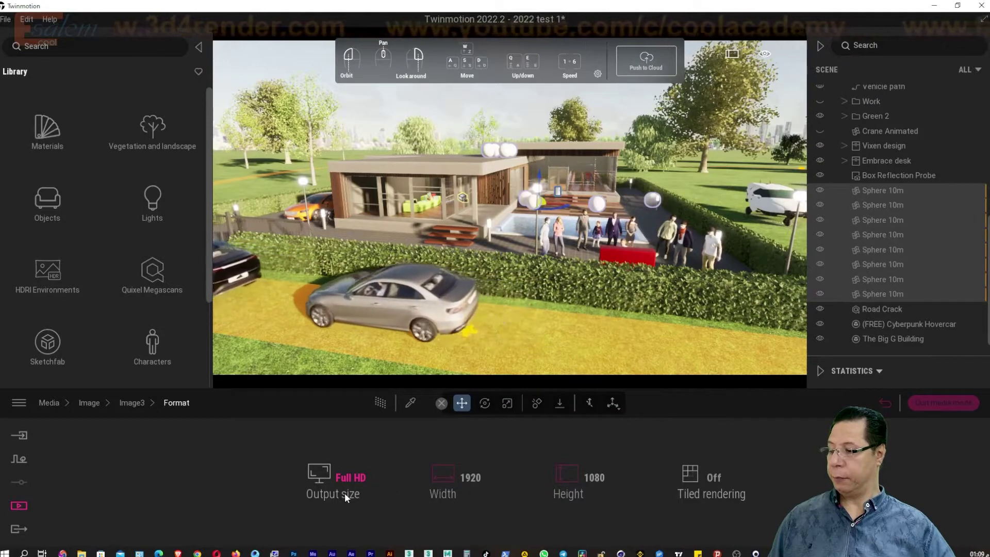
Step: Set Image3's output size to 8K (7680×4320) with tiled rendering off
click(346, 477)
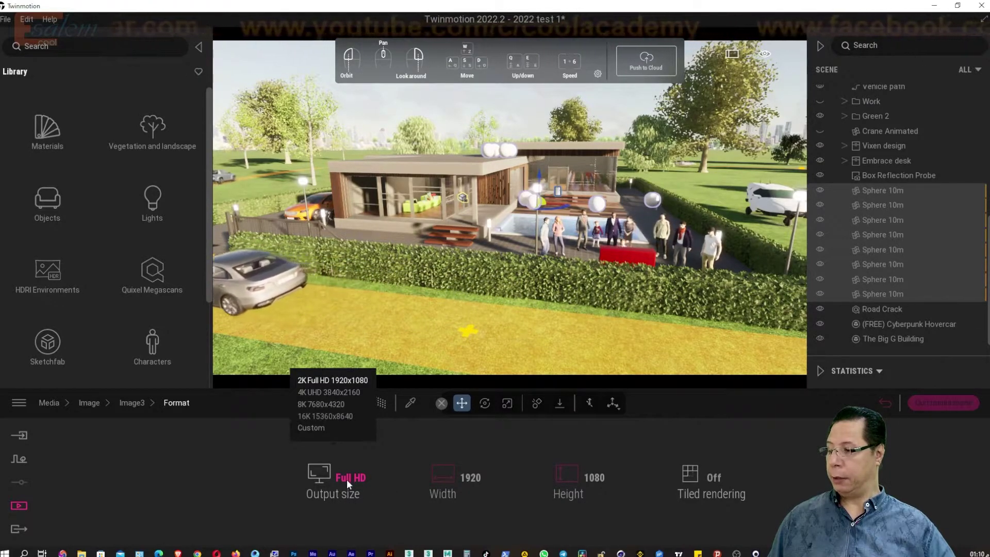
click(318, 404)
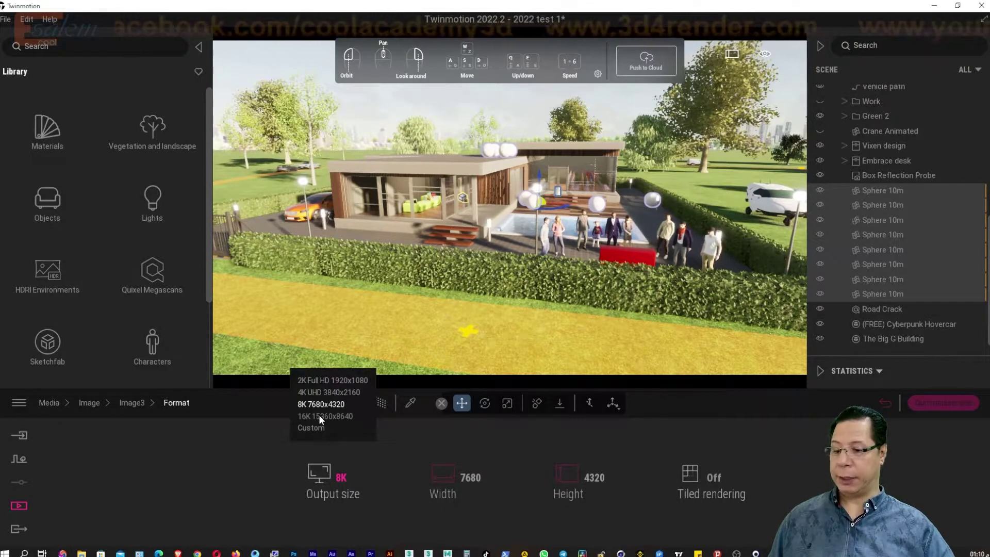
click(716, 479)
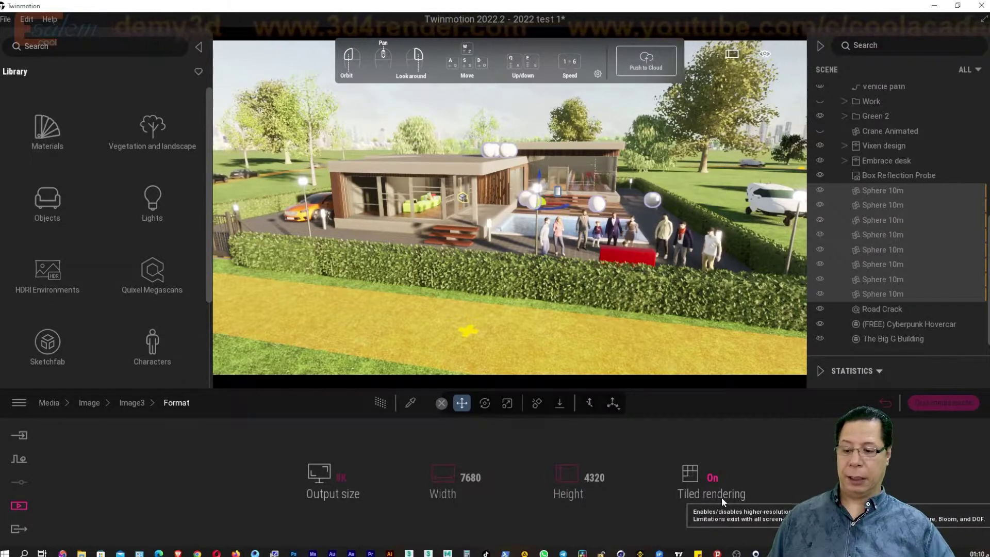
click(338, 477)
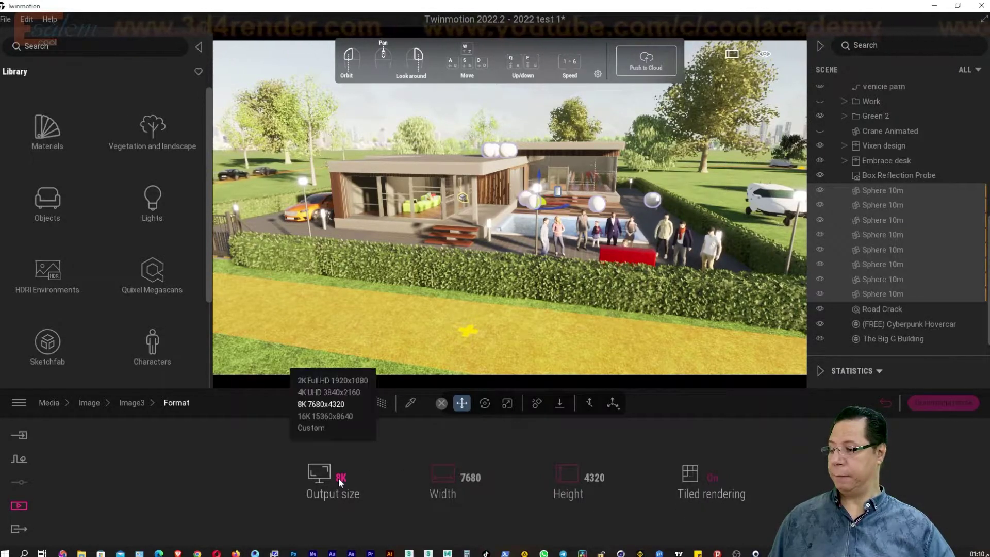
click(323, 416)
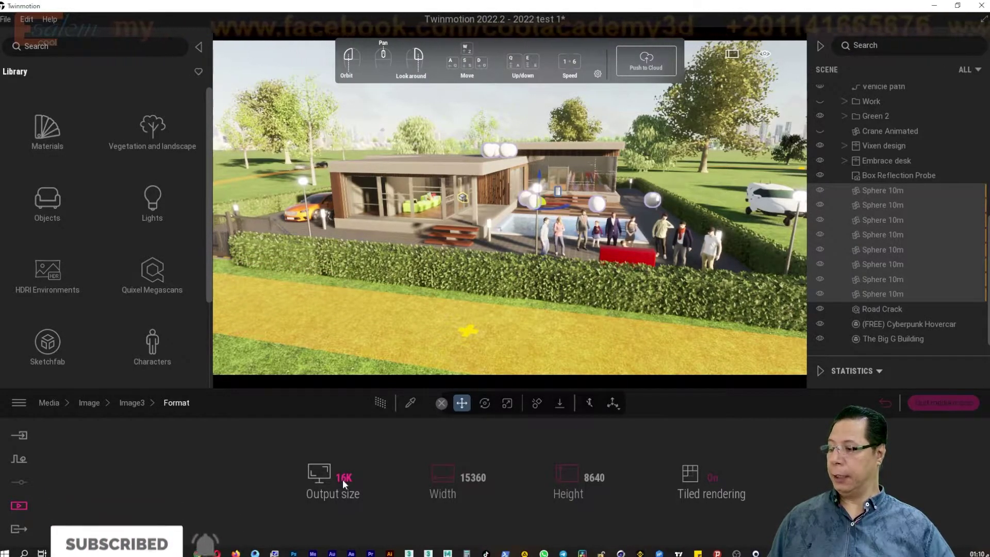
click(342, 479)
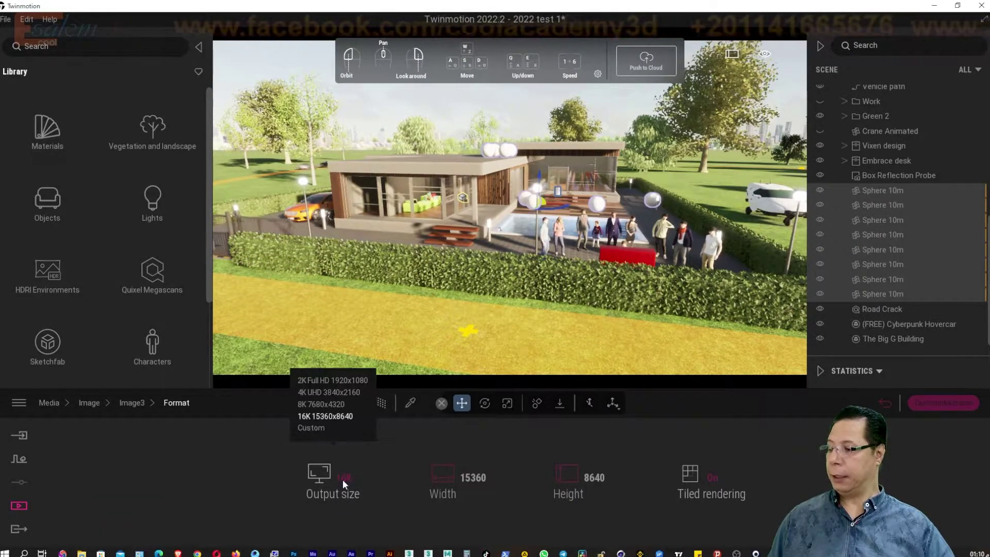
click(324, 405)
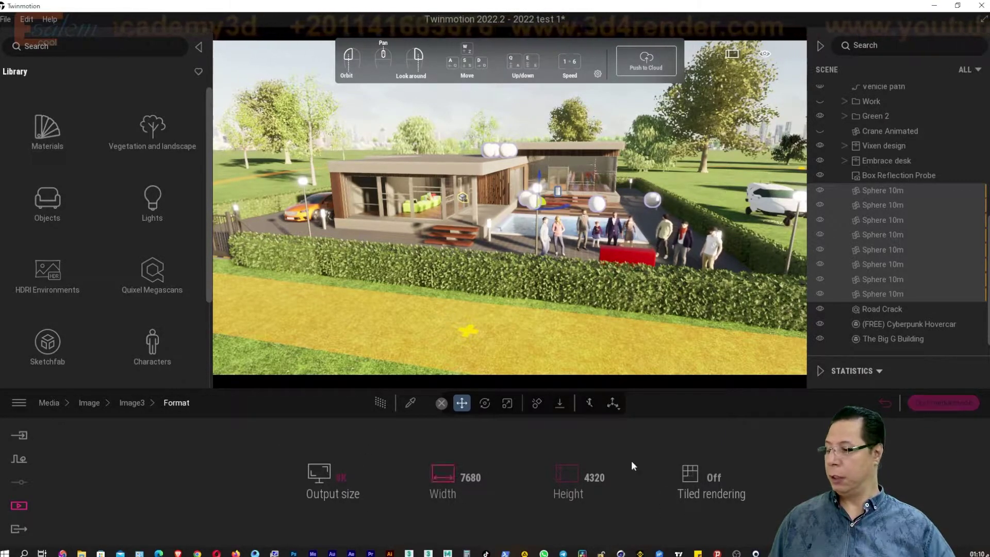
click(923, 405)
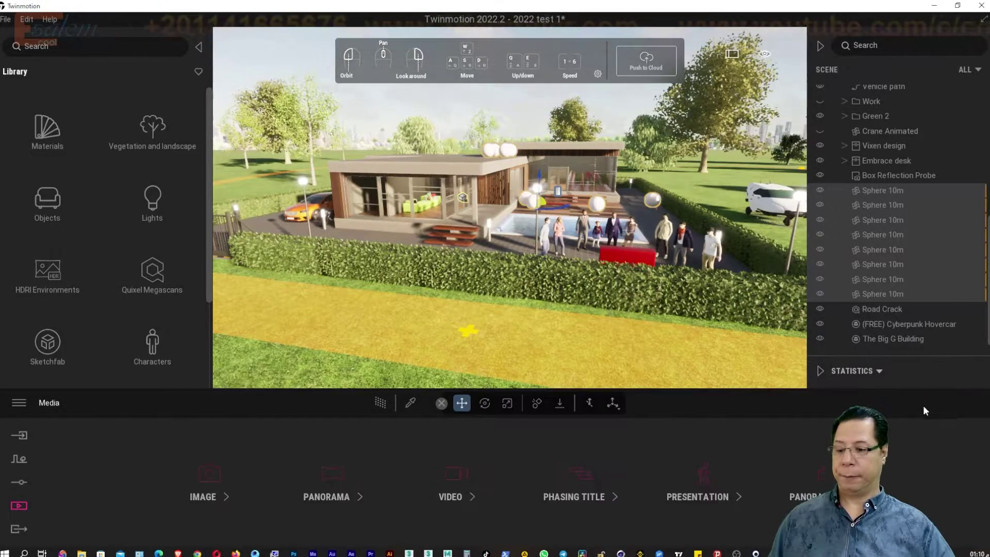
Step: Export only Image3 to Image3.png in the chosen folder
click(17, 530)
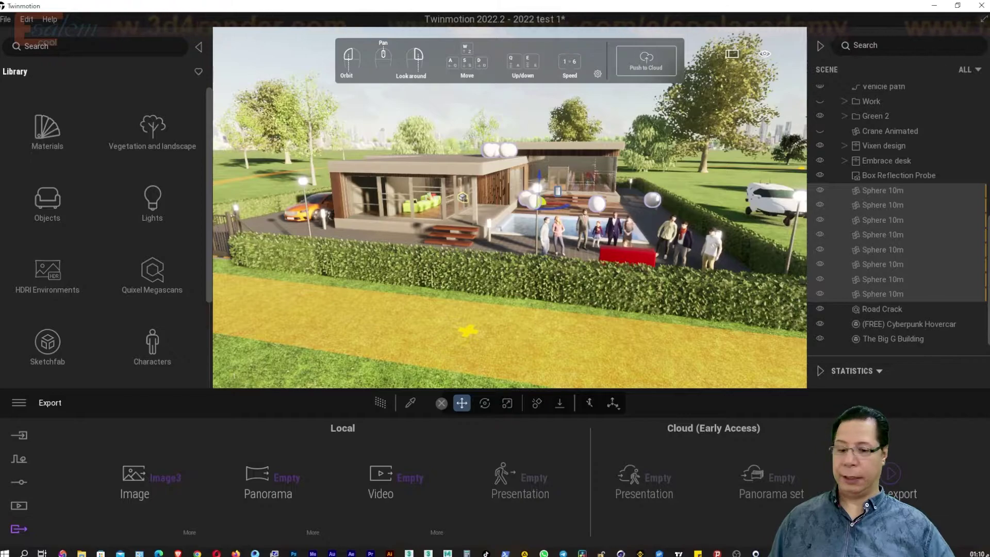
click(153, 479)
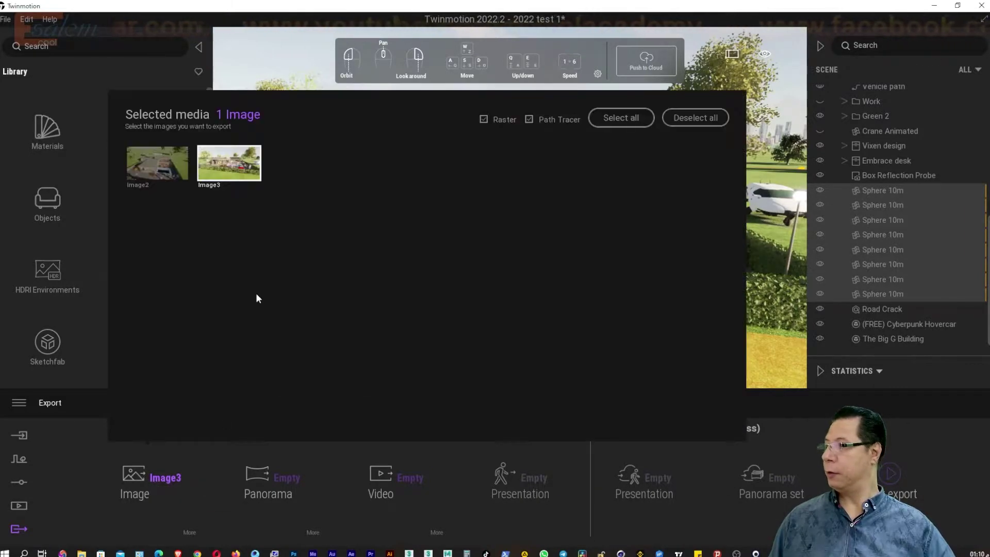
click(239, 179)
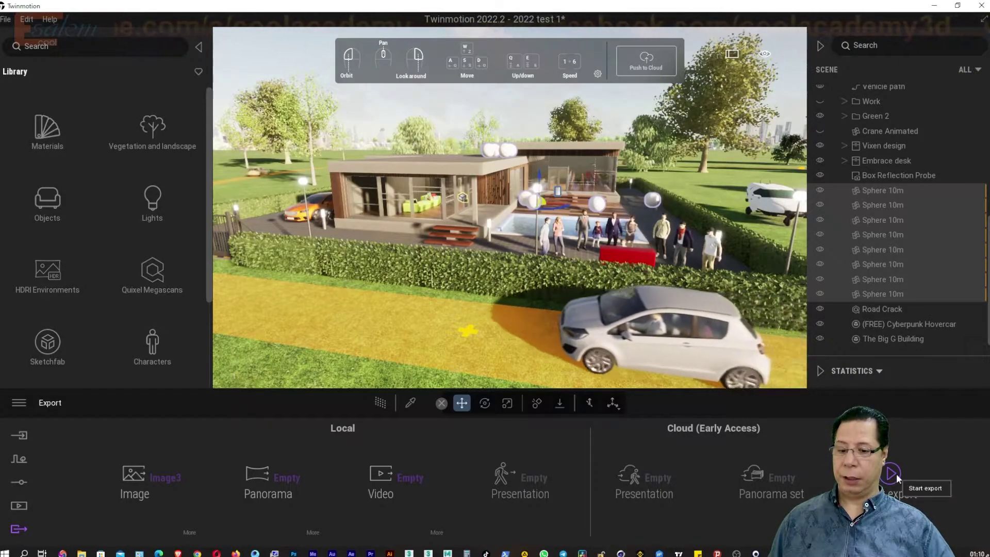
click(889, 473)
drag(504, 29, 506, 150)
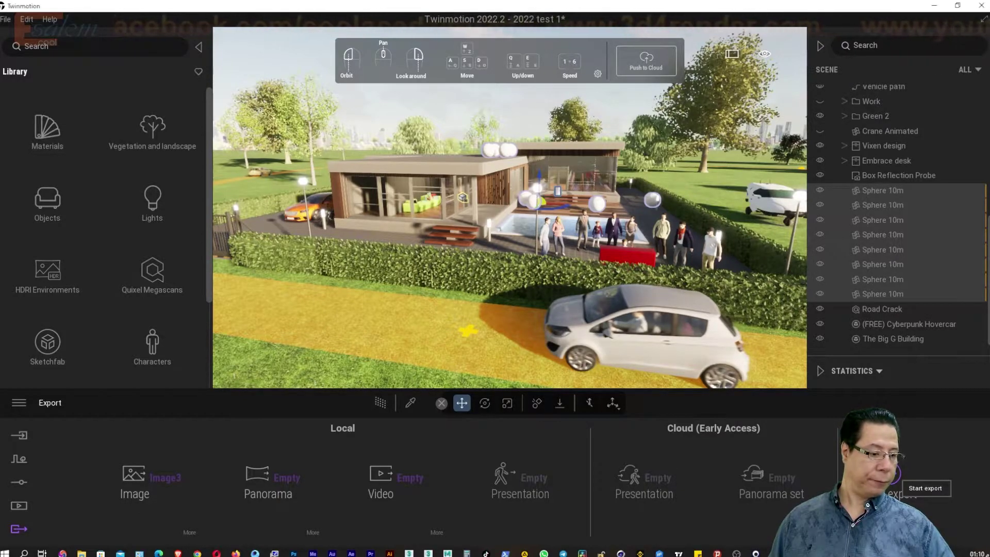
click(891, 472)
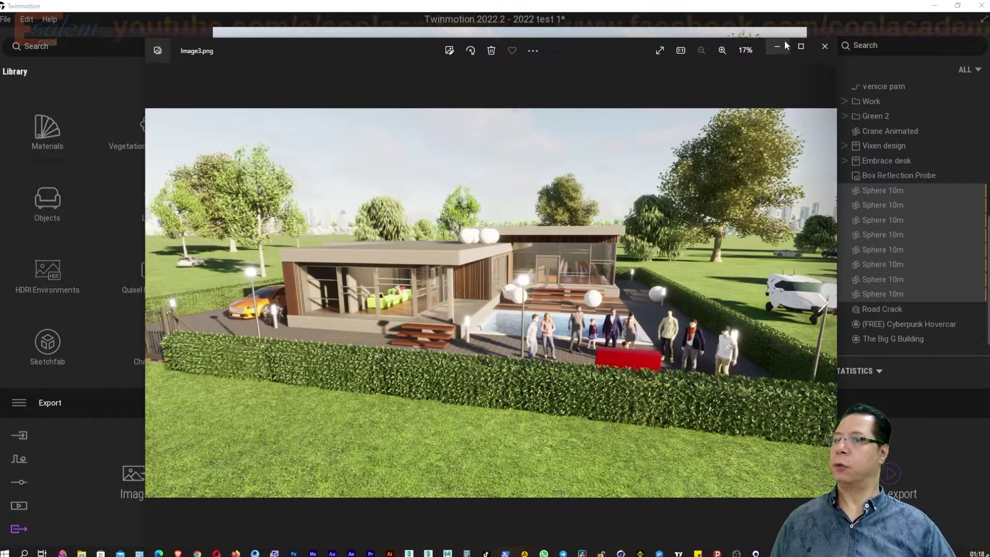
Step: Maximize Photos and zoom deep into the 8K Image3.png render to check its details
click(801, 45)
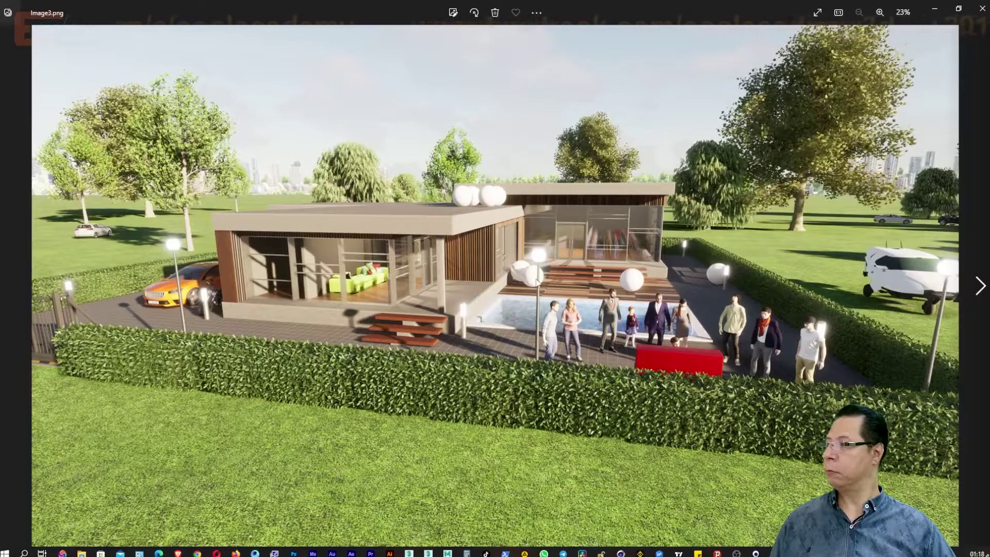
scroll(536, 282, up, 5)
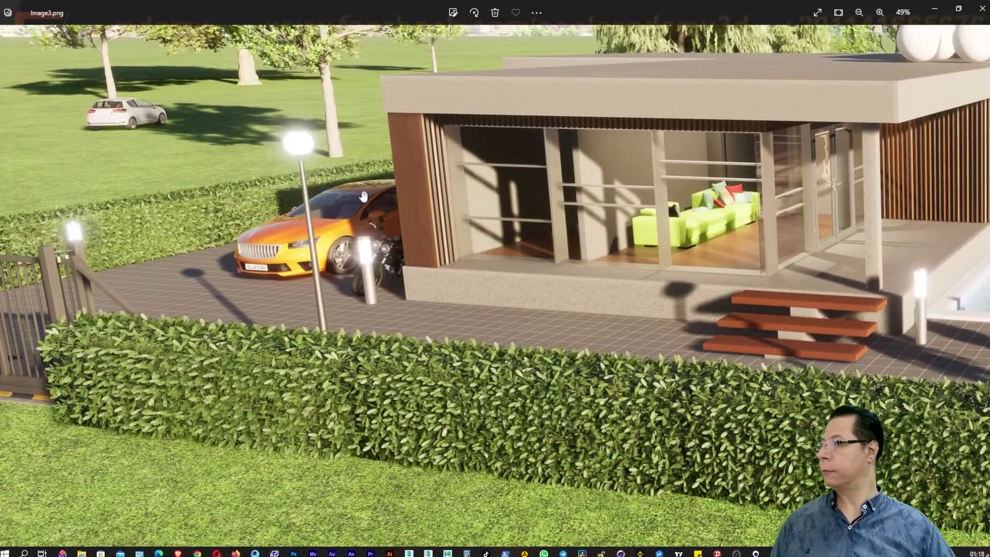
scroll(363, 196, up, 3)
scroll(363, 196, up, 3)
scroll(584, 174, up, 3)
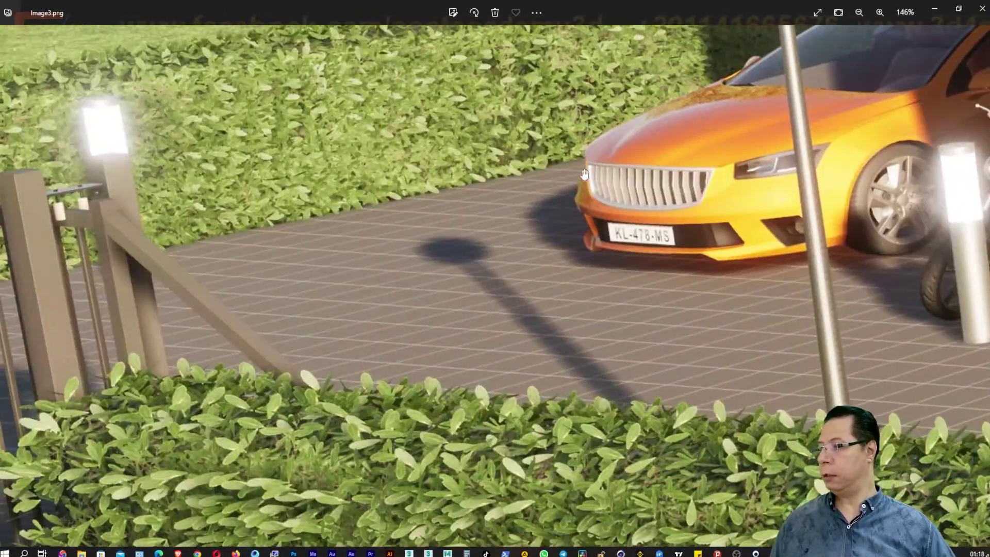
scroll(584, 174, up, 2)
scroll(504, 184, up, 2)
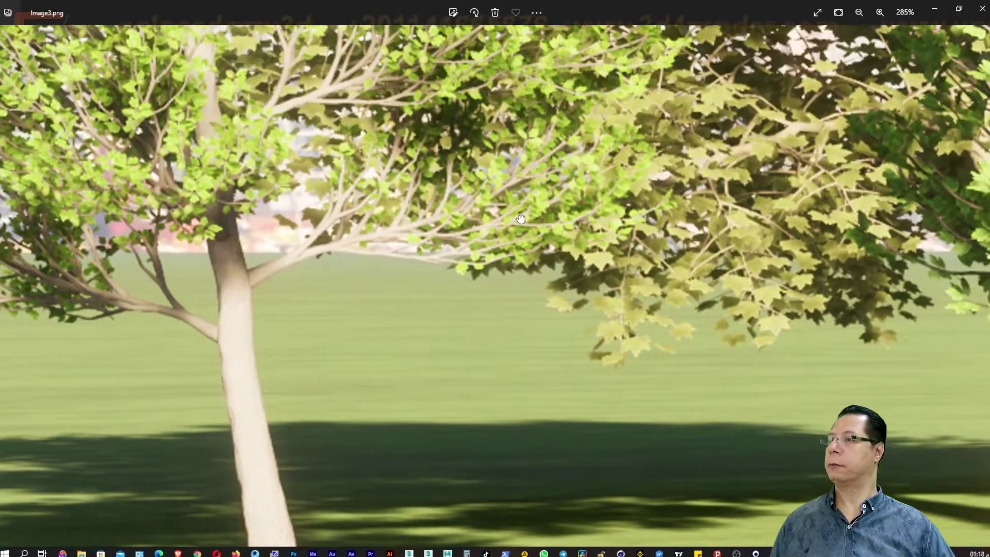
scroll(506, 321, up, 2)
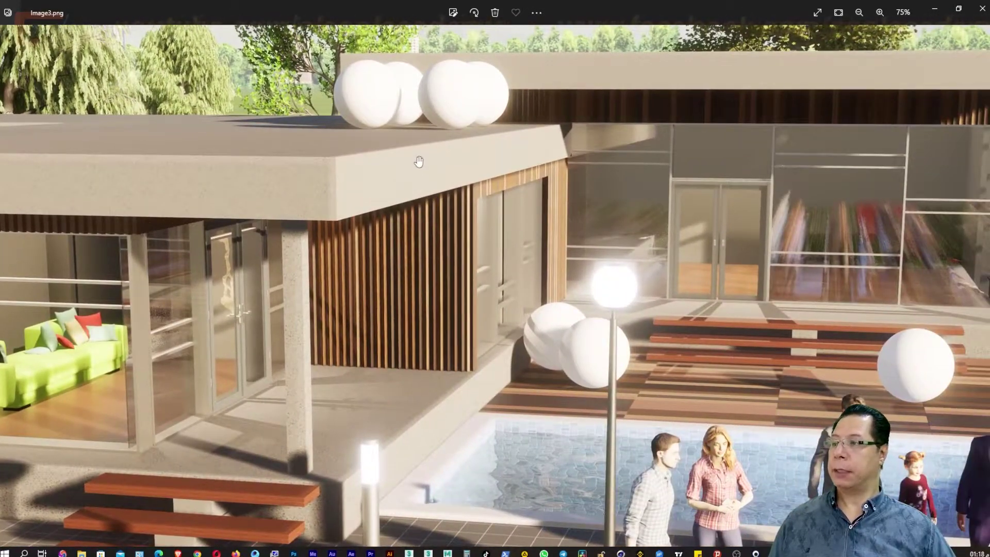
scroll(418, 161, up, 3)
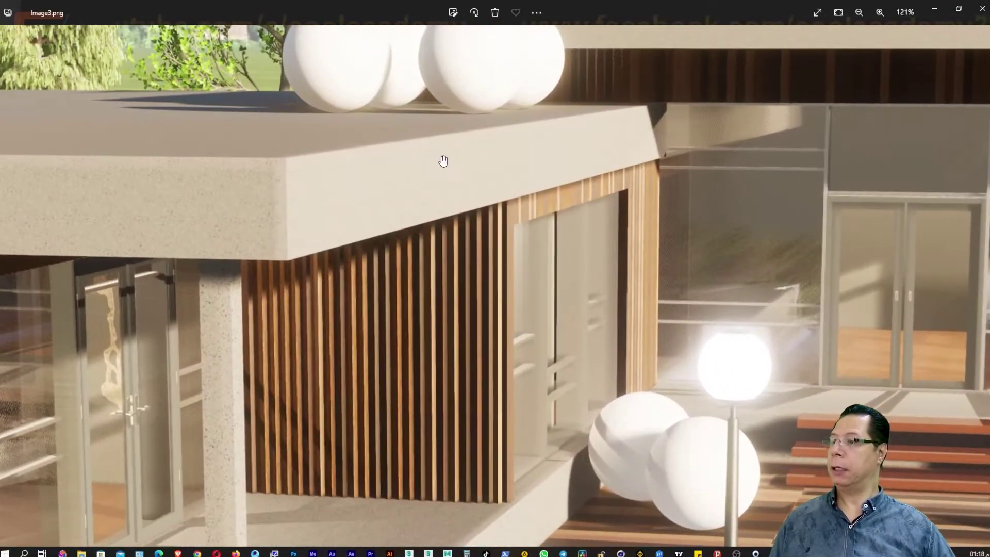
scroll(442, 159, up, 3)
scroll(576, 289, up, 1)
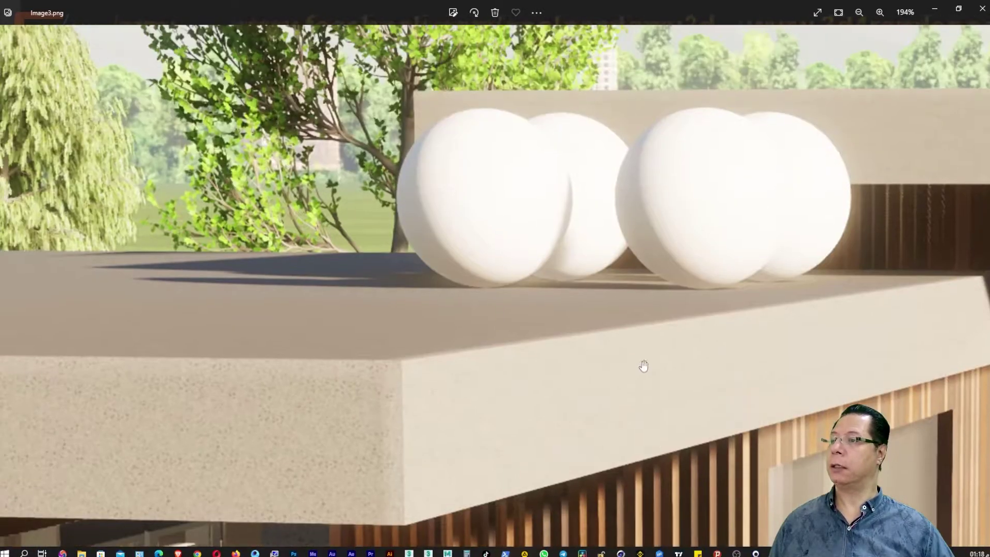
scroll(753, 289, up, 2)
scroll(455, 294, up, 2)
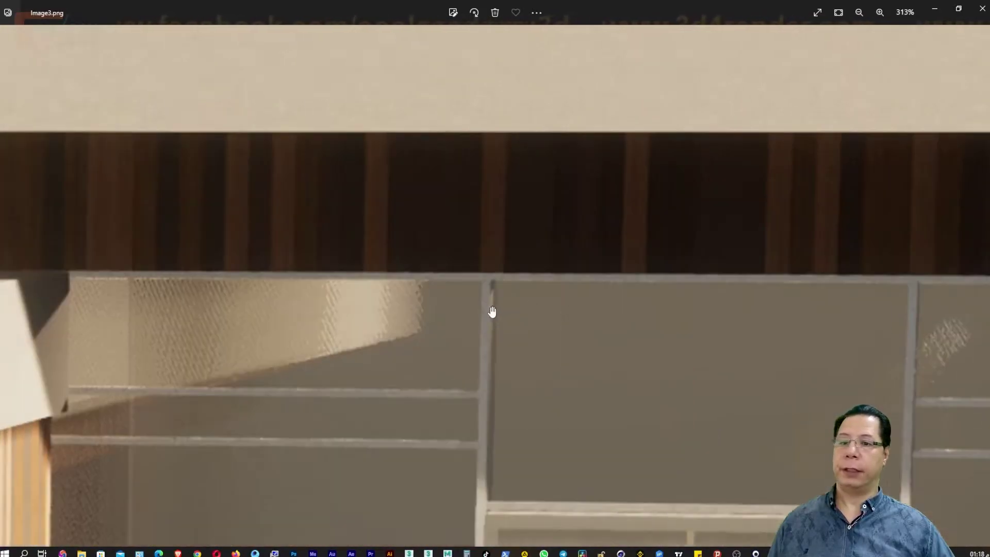
Step: Zoom back out on Image3.png and close Photos to return to Twinmotion
scroll(426, 287, down, 5)
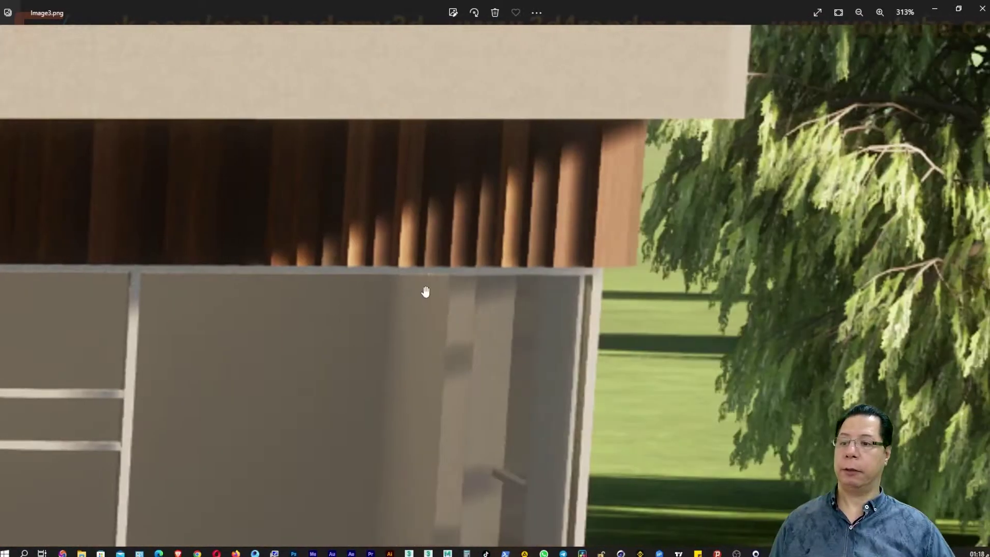
scroll(441, 281, down, 3)
scroll(479, 277, down, 2)
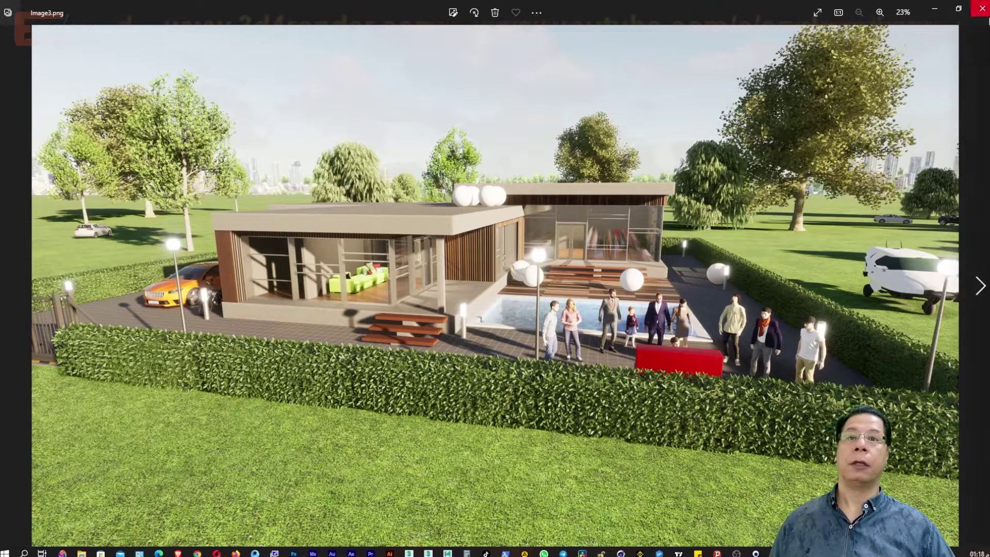
click(982, 9)
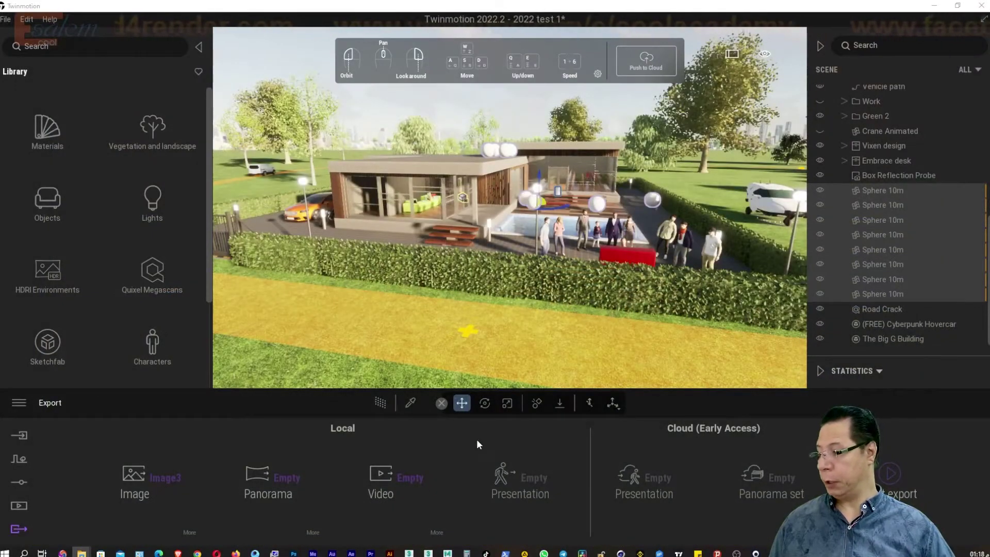
Step: Fly the camera onto the deck, close up on the house's office window
click(149, 480)
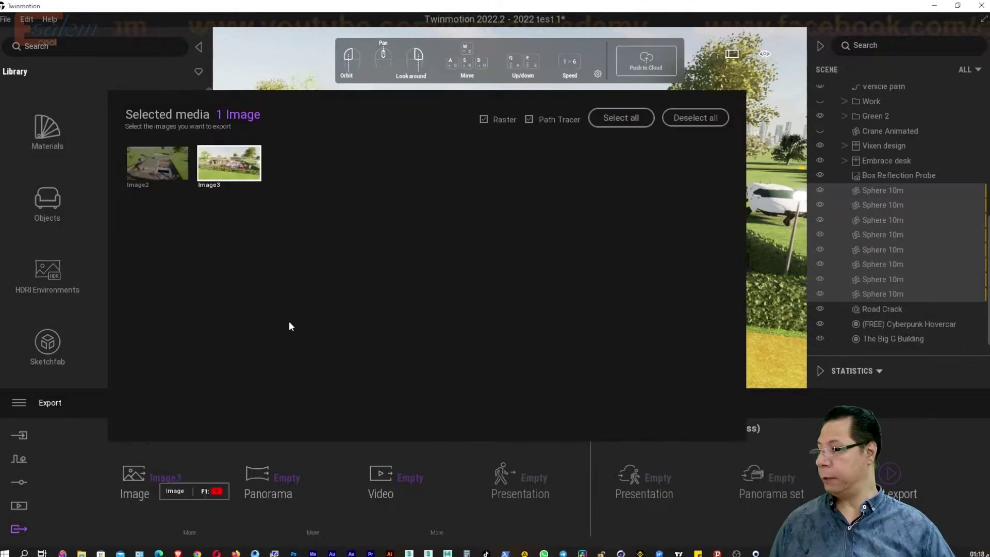
key(Escape)
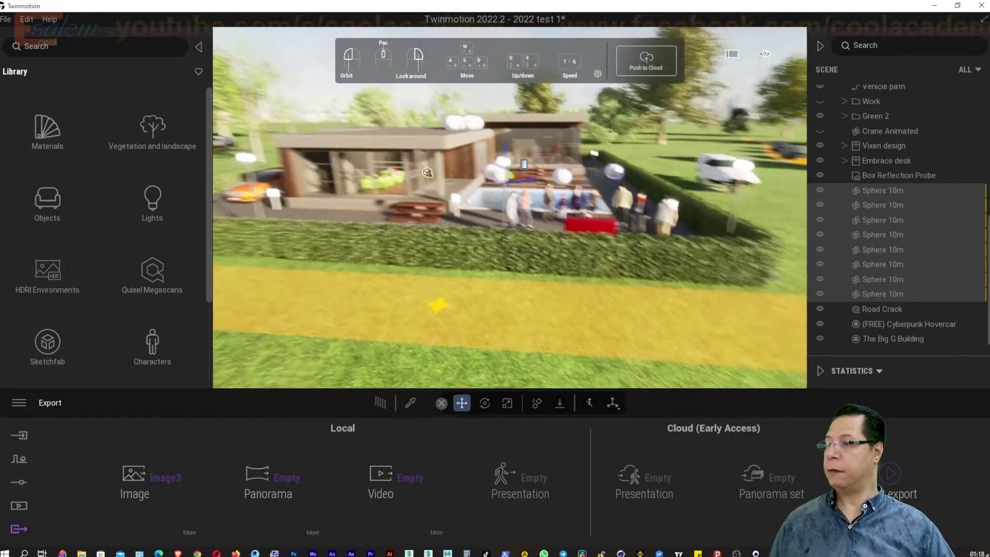
scroll(535, 261, up, 3)
scroll(535, 261, up, 3)
scroll(534, 261, up, 4)
scroll(510, 207, up, 3)
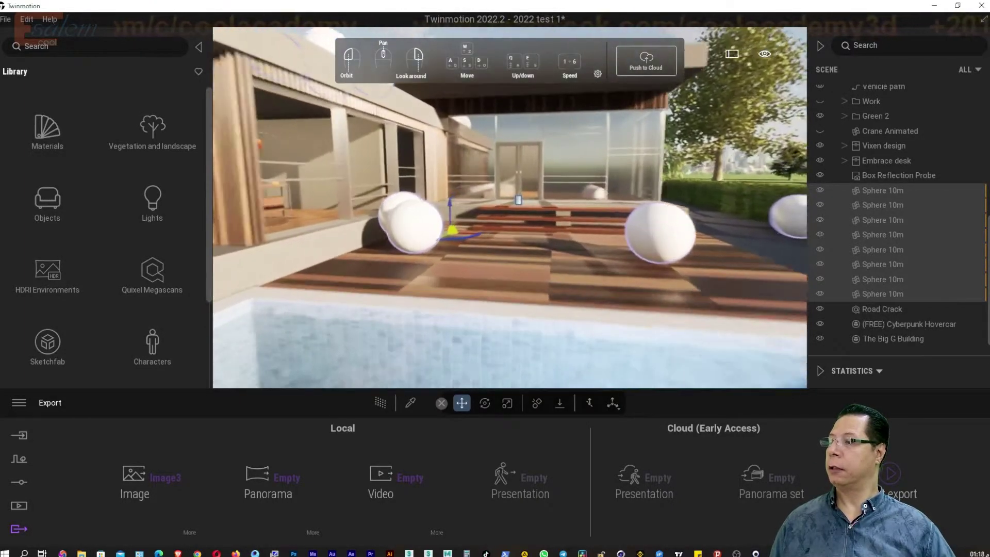
scroll(509, 206, up, 3)
scroll(509, 206, up, 3)
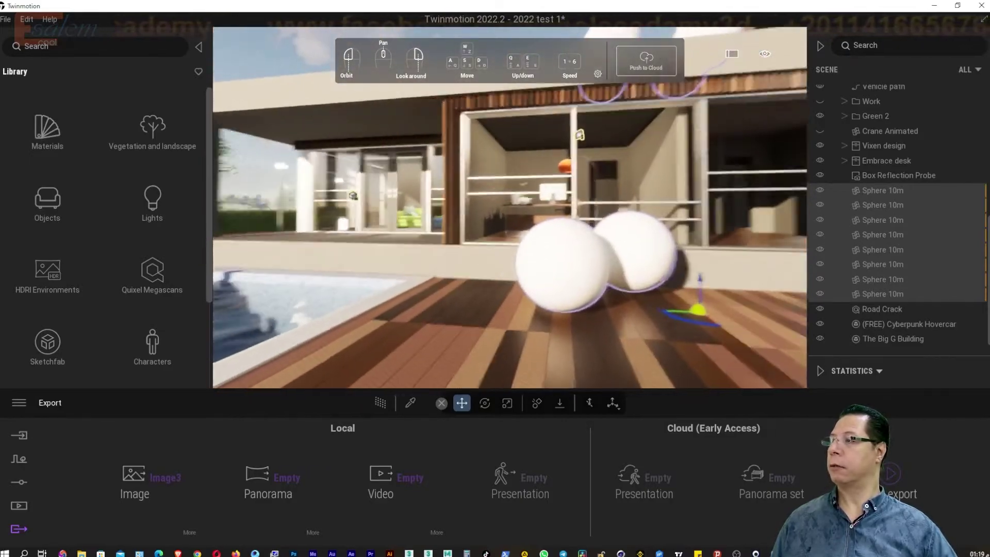
mouse_move(509, 206)
mouse_down()
mouse_move(670, 206)
mouse_move(509, 206)
mouse_up()
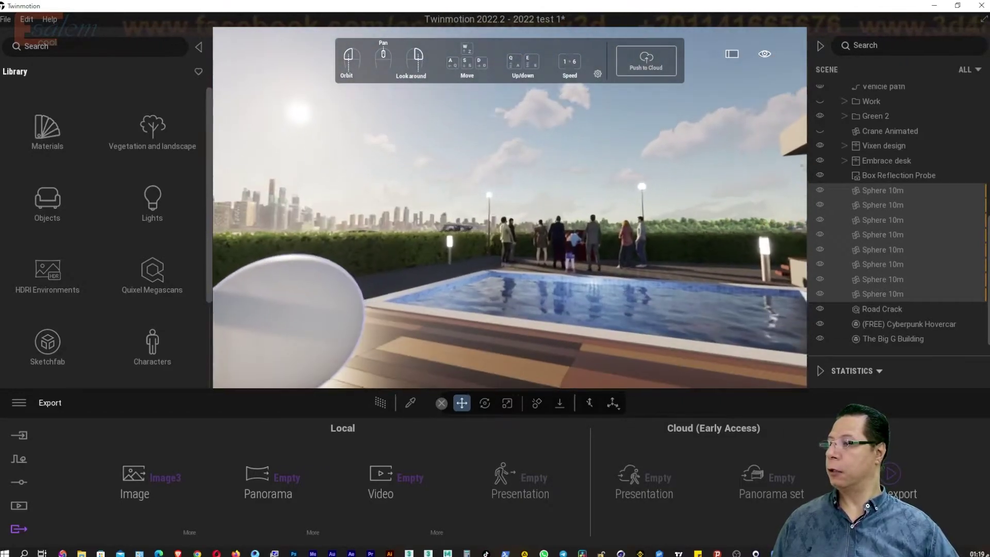
scroll(510, 206, up, 2)
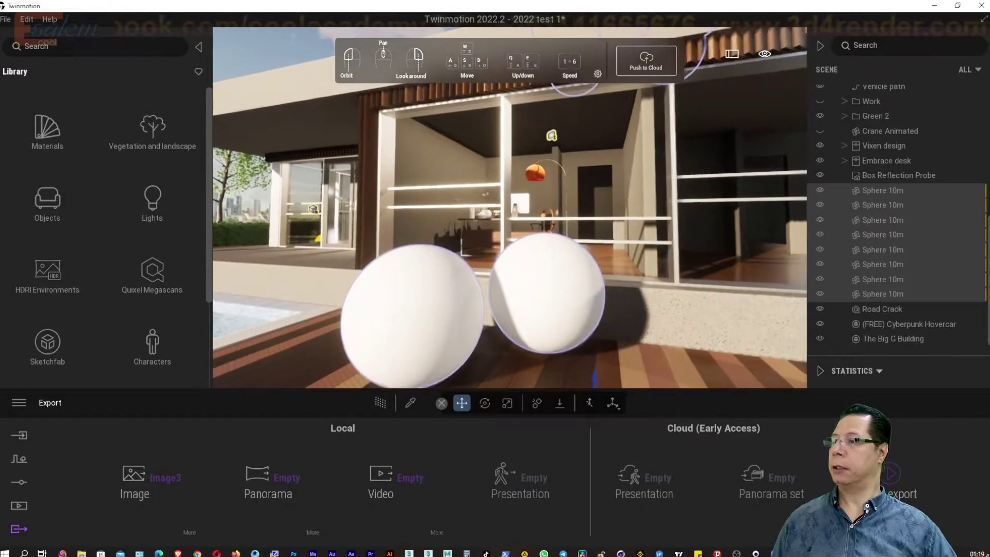
scroll(509, 207, up, 3)
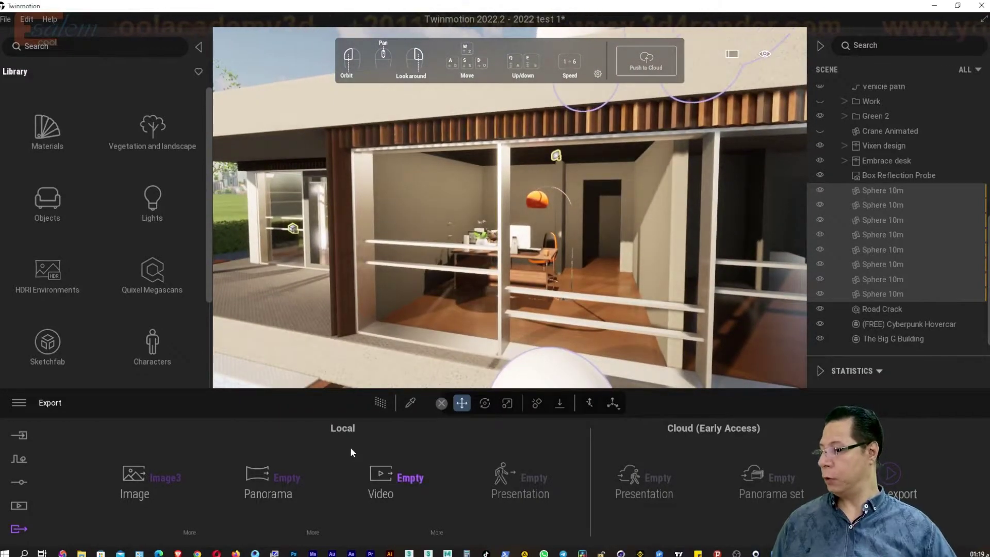
Step: Check the Panorama export choices without selecting any, then go to the Media library
click(276, 479)
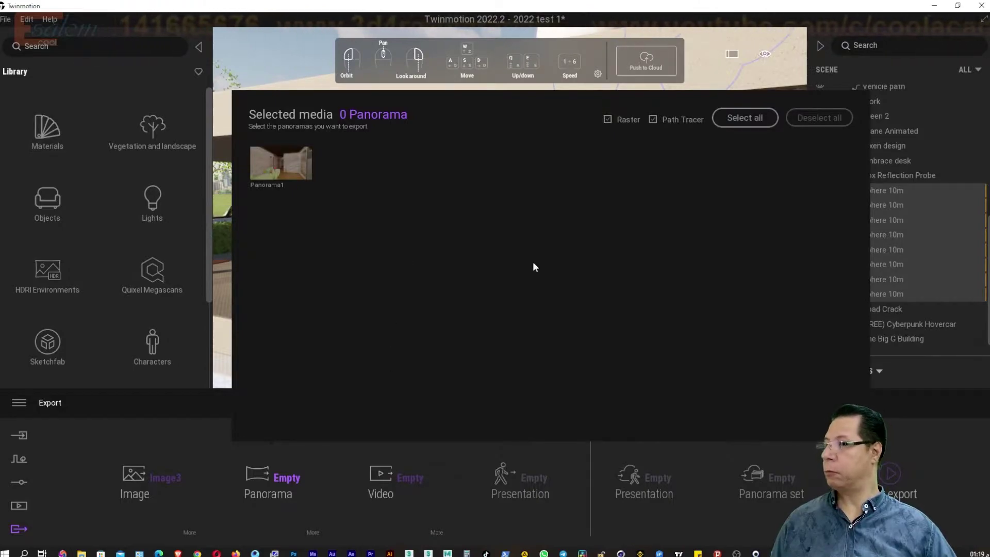
click(212, 448)
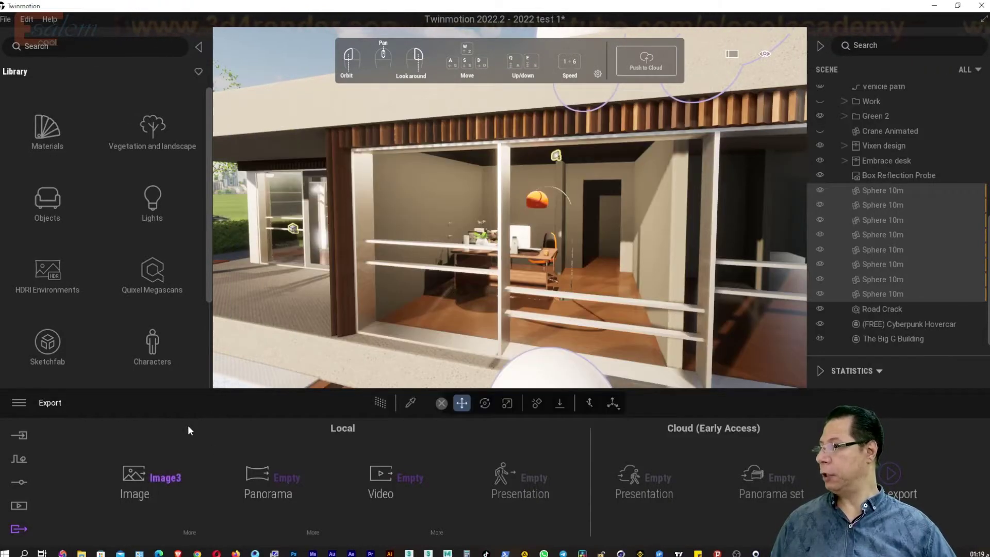
click(14, 505)
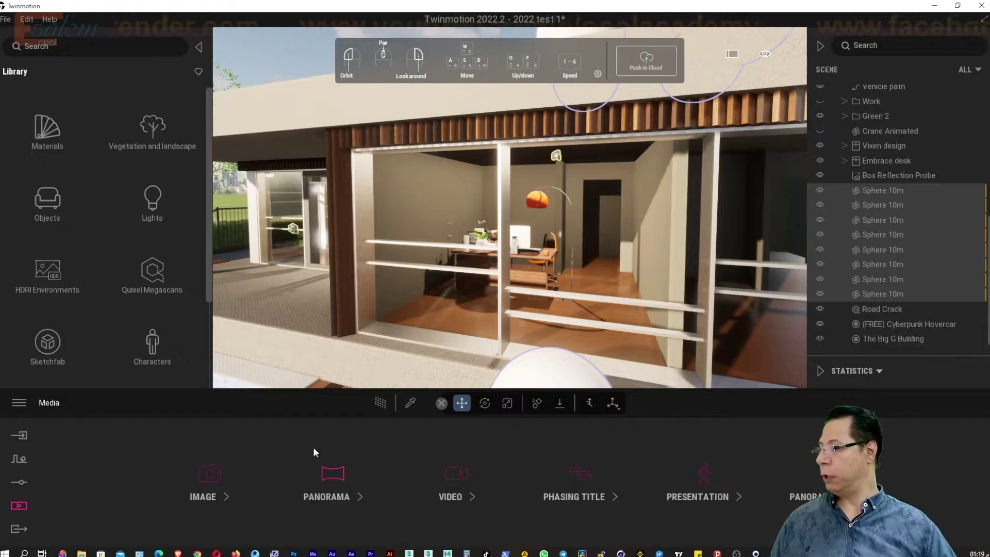
Step: Delete Panorama1 and create Panorama2 from the current living-room view with the green sofa
click(346, 474)
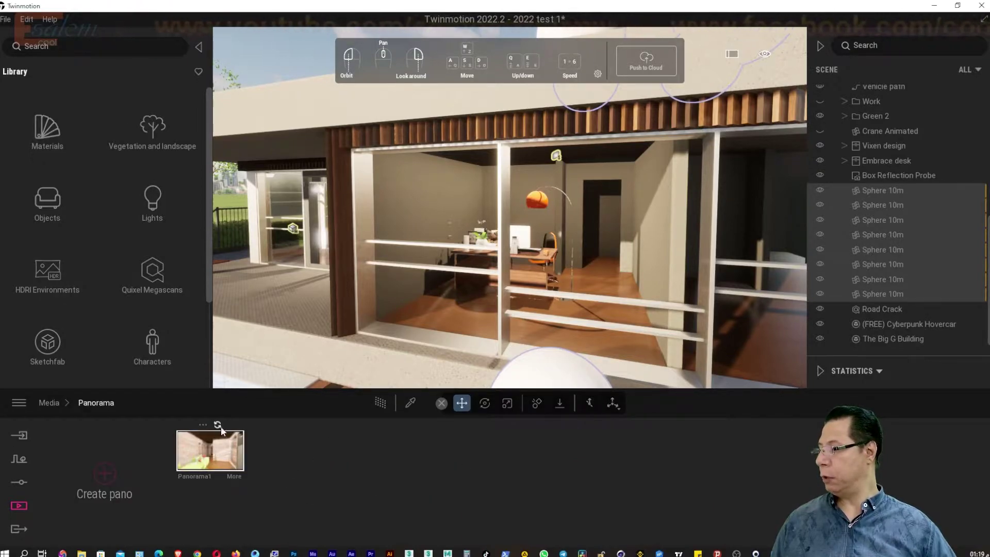
click(203, 423)
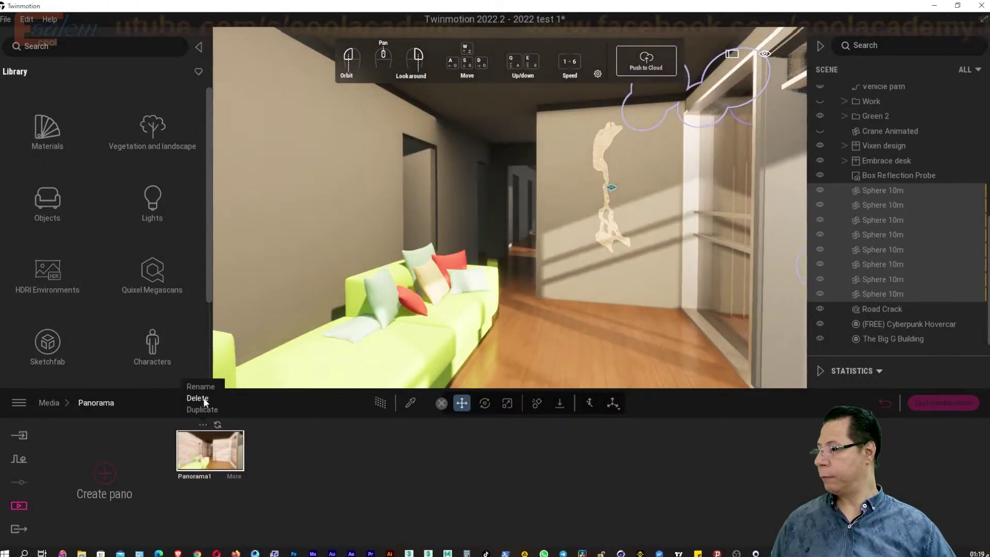
click(197, 397)
click(101, 491)
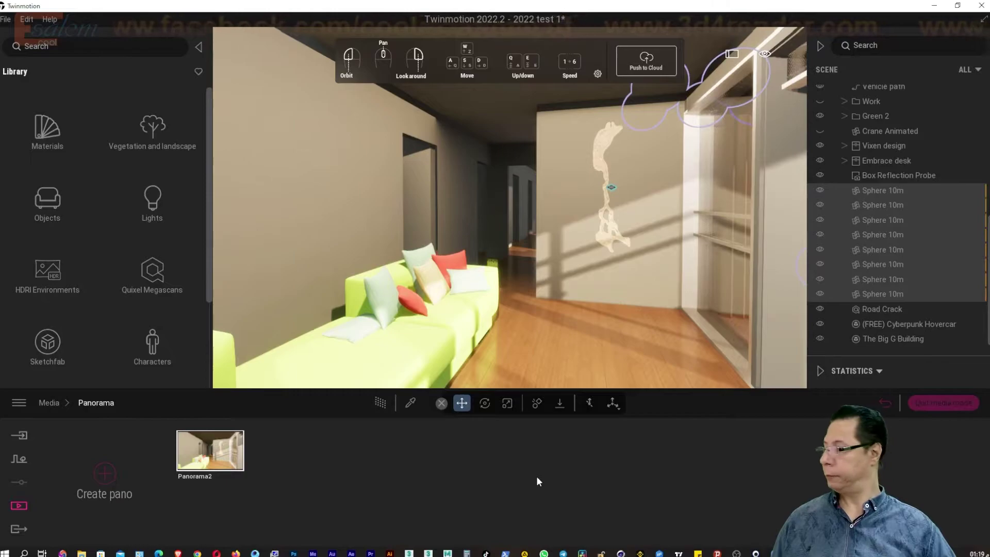
click(18, 530)
Step: Remove Image3 and Panorama2 from export so every local export slot reads Empty
click(293, 477)
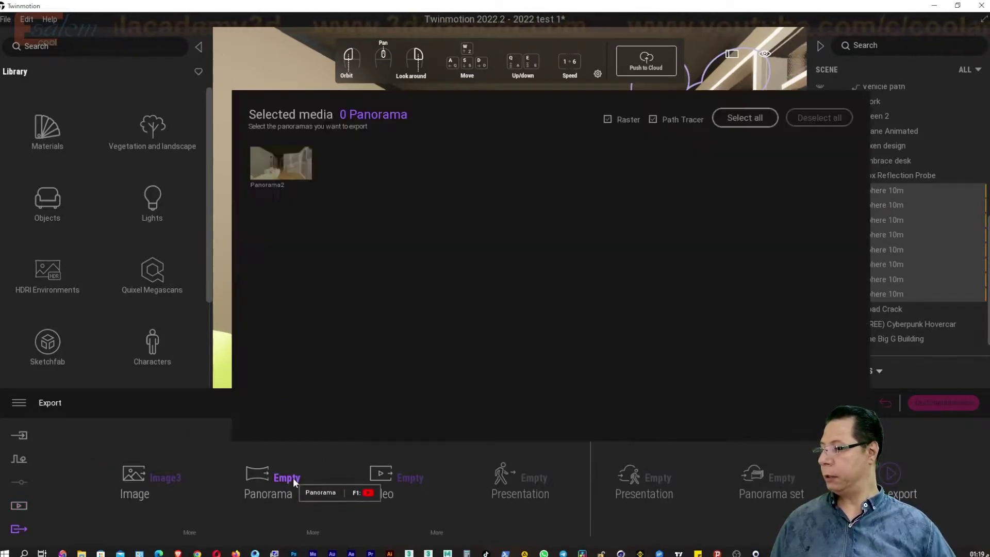
click(281, 163)
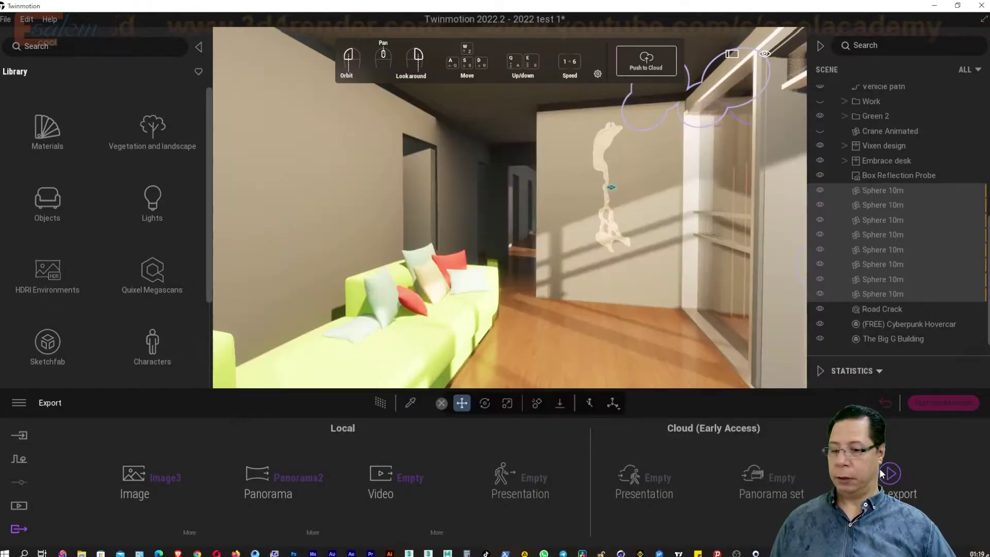
click(164, 476)
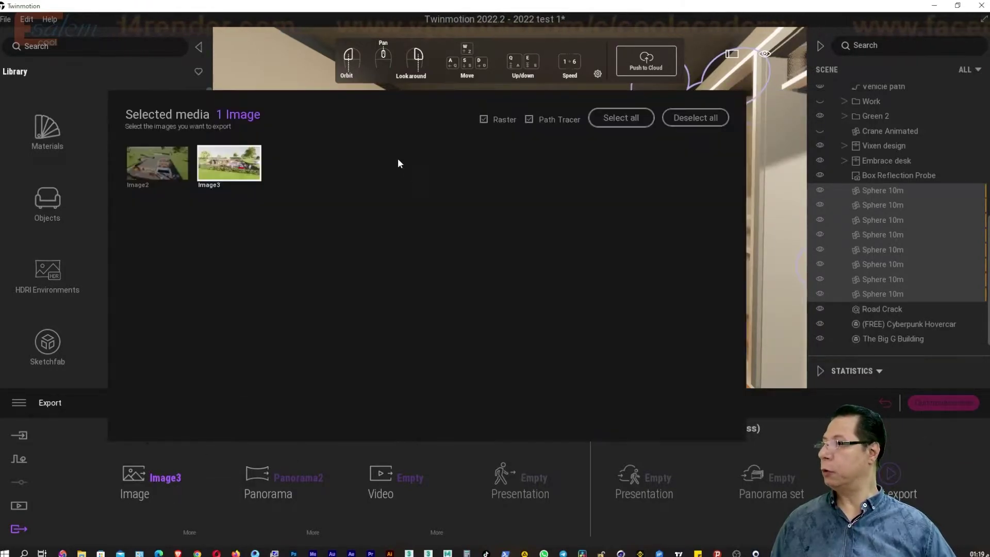
click(225, 155)
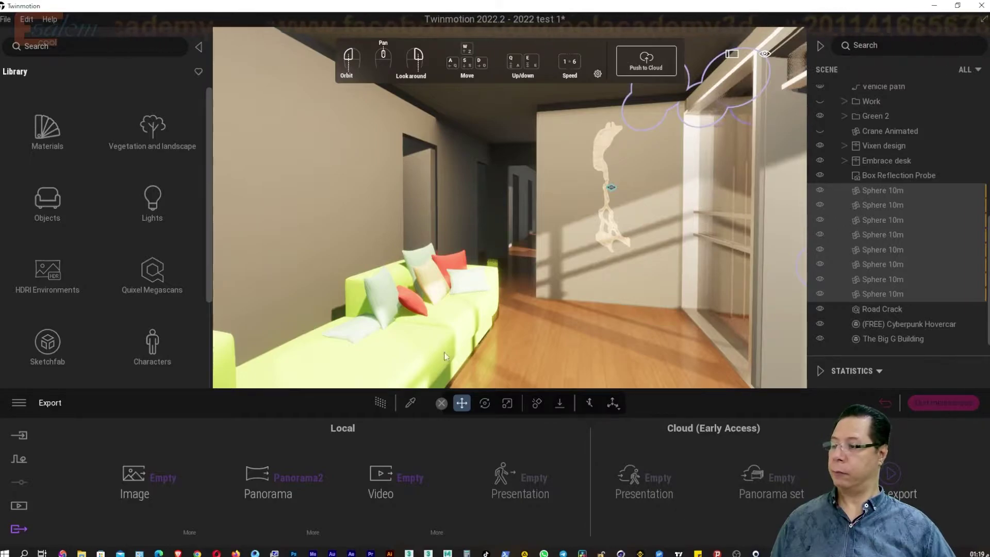
click(287, 475)
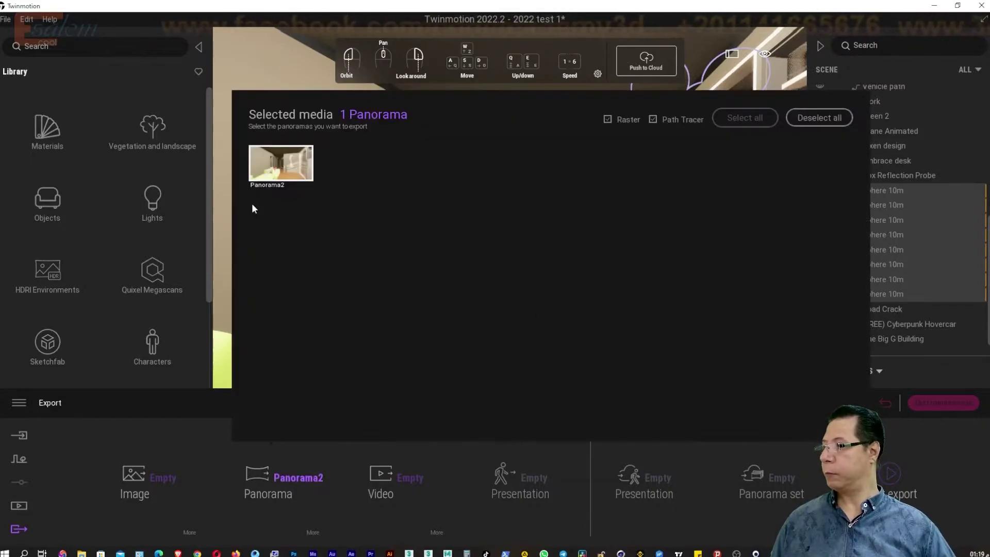
click(278, 159)
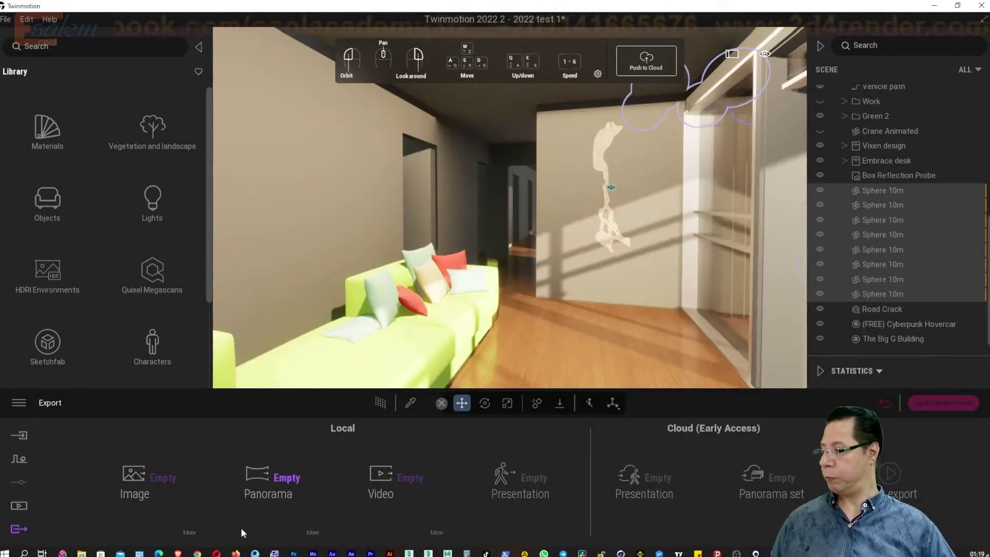
Step: Add Panorama3 in Media > Panorama and move the camera back to the exterior deck
click(12, 505)
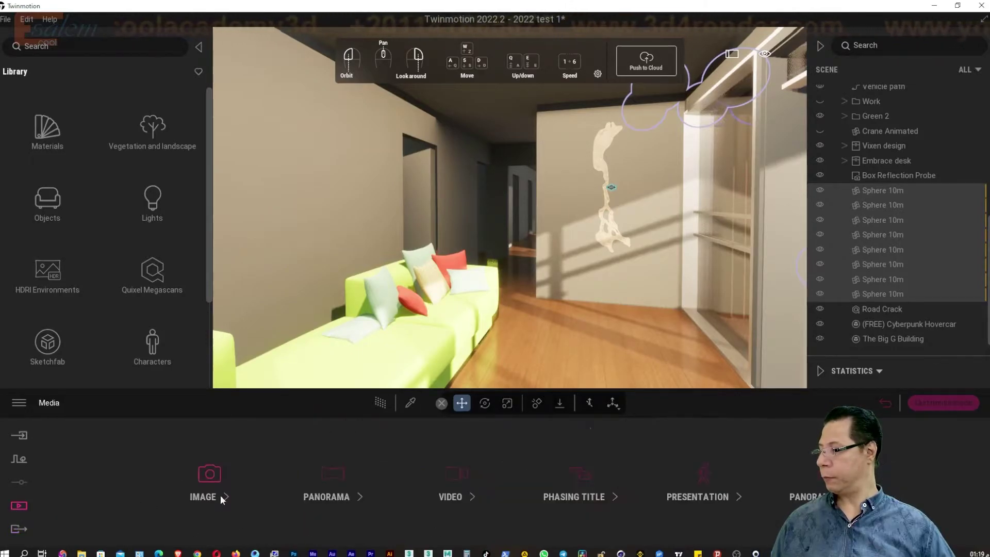
click(332, 475)
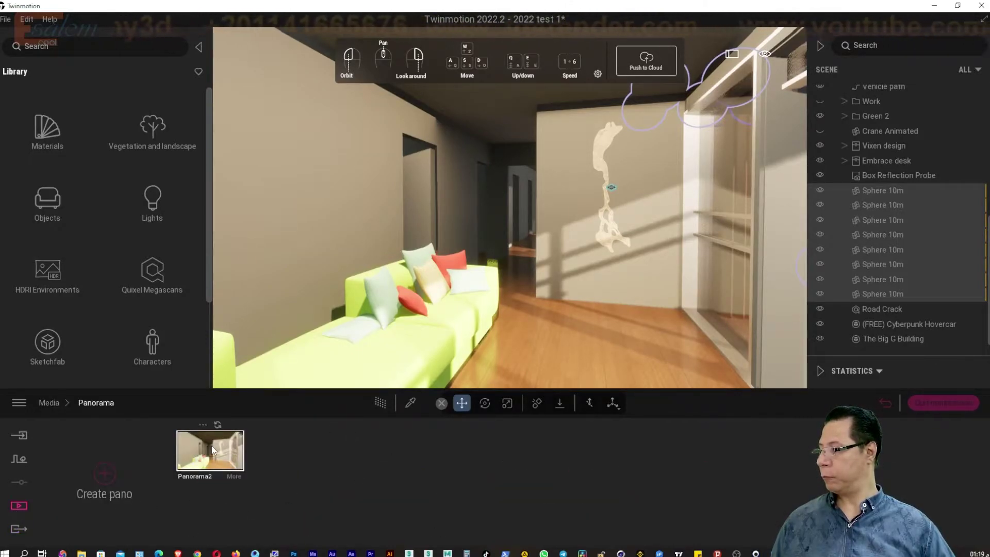
click(105, 473)
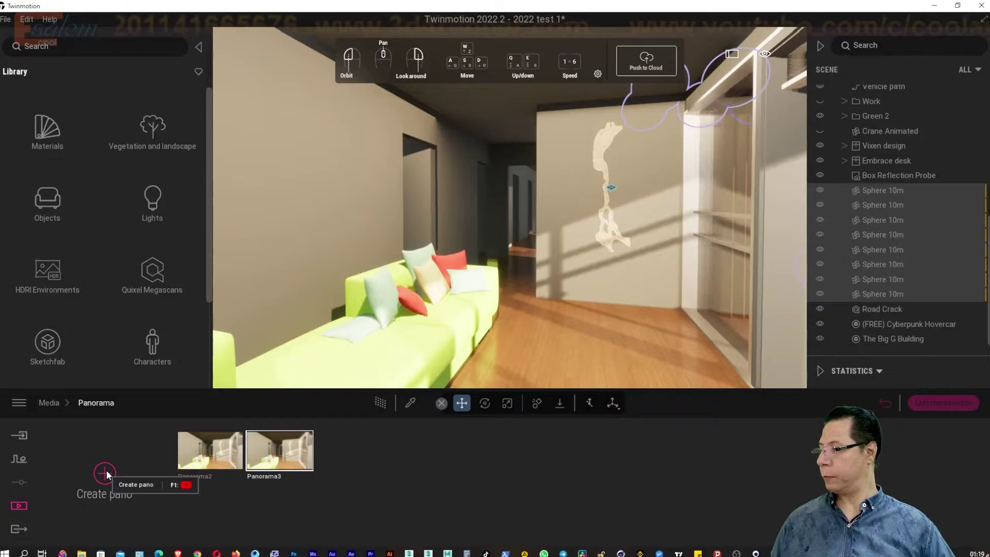
click(287, 427)
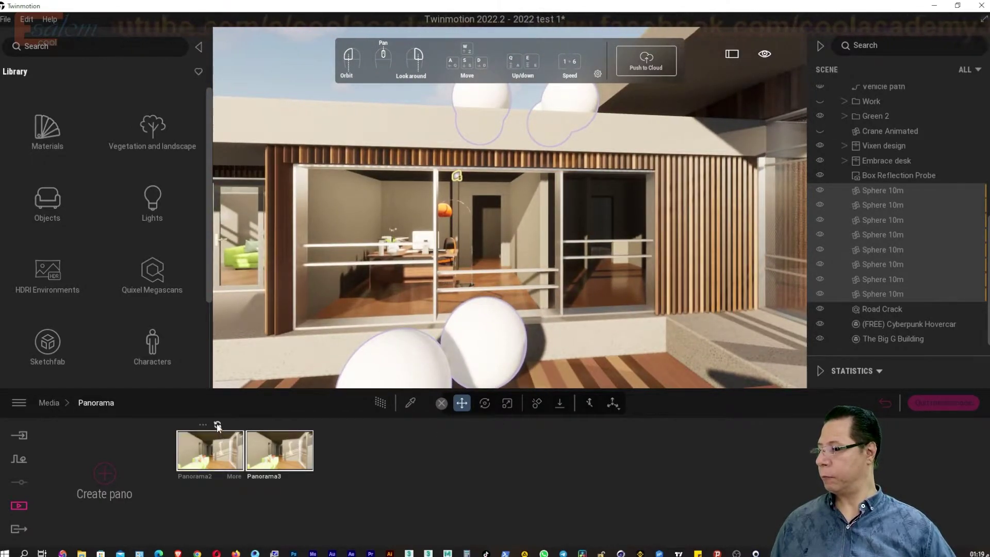
Step: Refresh Panorama2 to the exterior deck view and queue it in the Panorama export slot
click(218, 426)
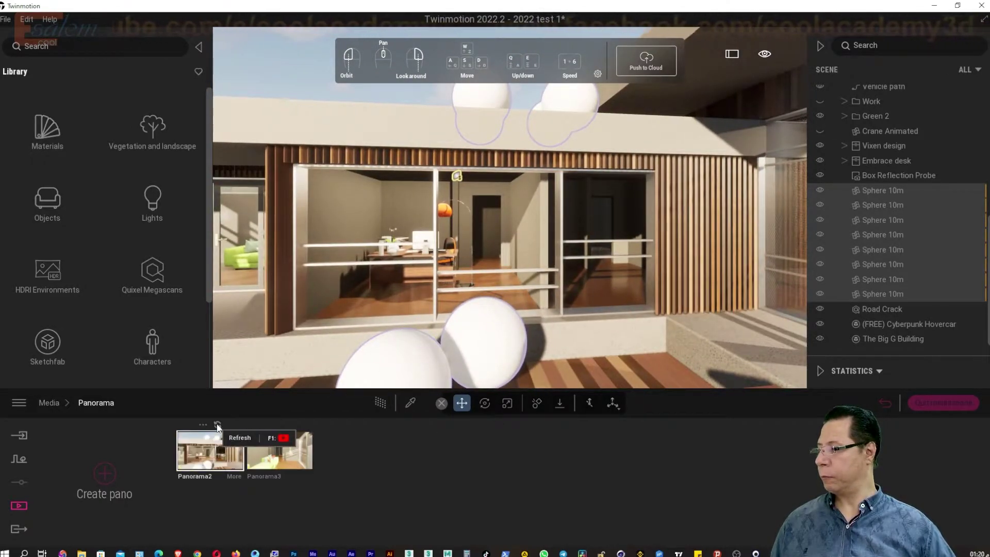
click(17, 529)
click(283, 476)
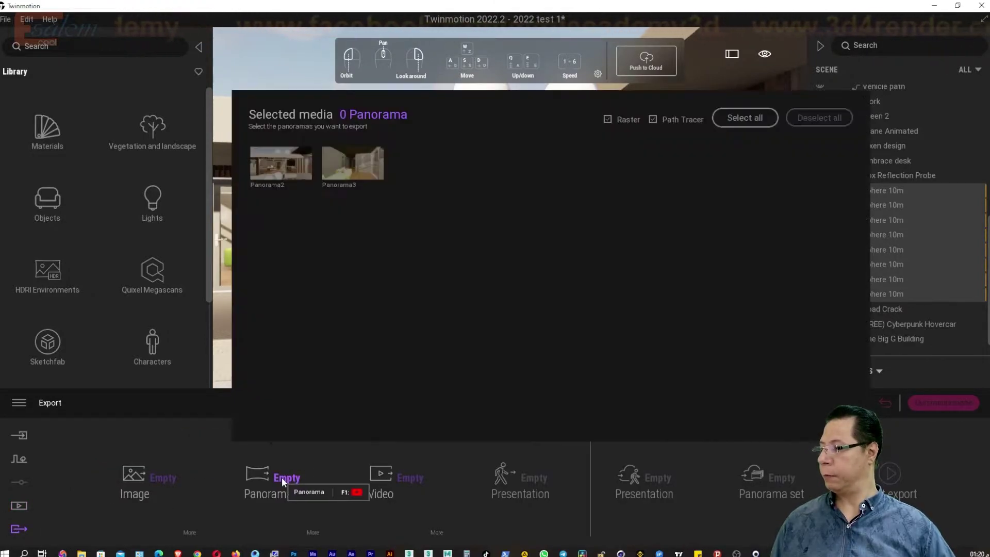
click(760, 455)
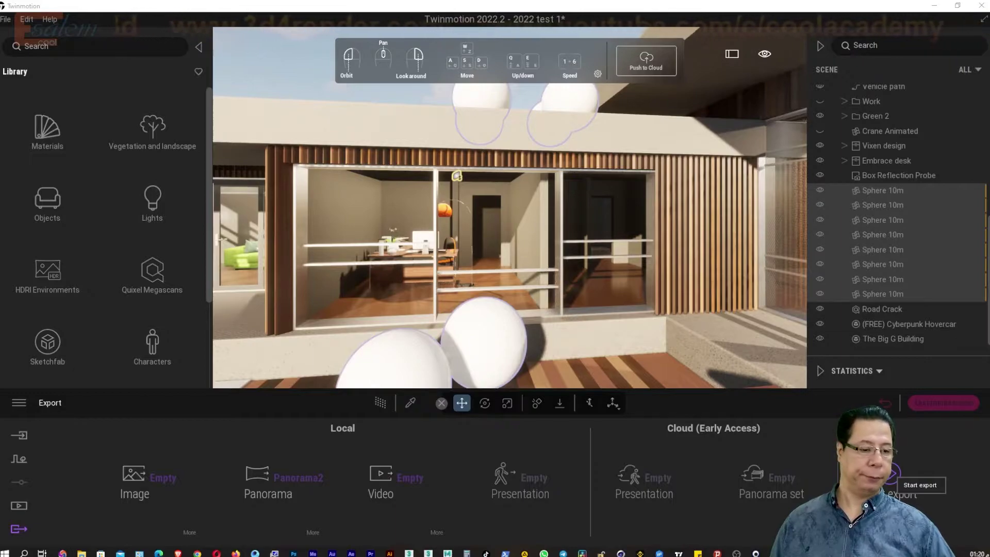
Step: Export the queued Panorama2 as the 360° image Panorama2.png
click(891, 474)
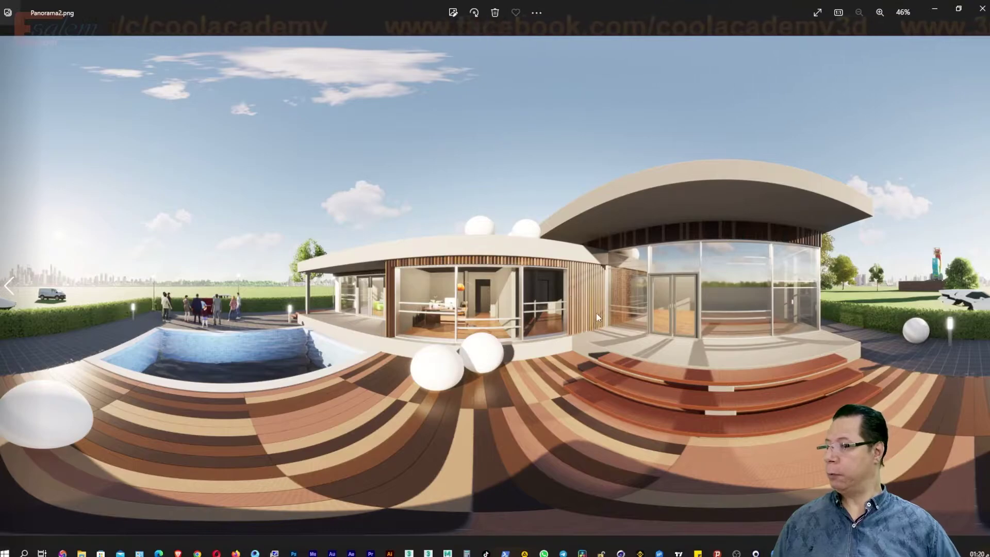
Step: Zoom and pan through Panorama2.png toward the pool and people, then close the viewer
scroll(603, 312, up, 3)
scroll(603, 311, up, 3)
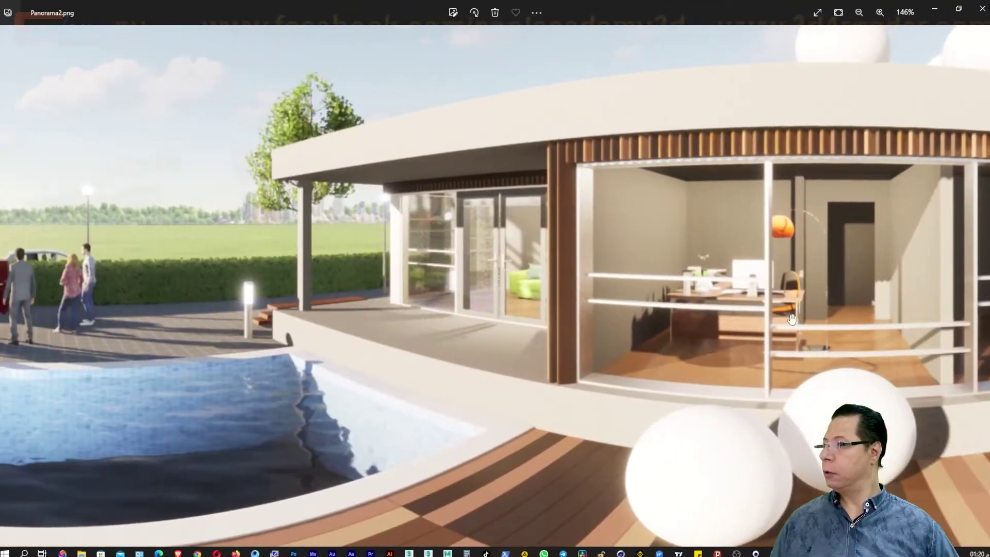
mouse_move(791, 318)
mouse_down()
mouse_move(579, 292)
mouse_move(704, 284)
mouse_up()
scroll(578, 292, up, 1)
scroll(578, 291, up, 3)
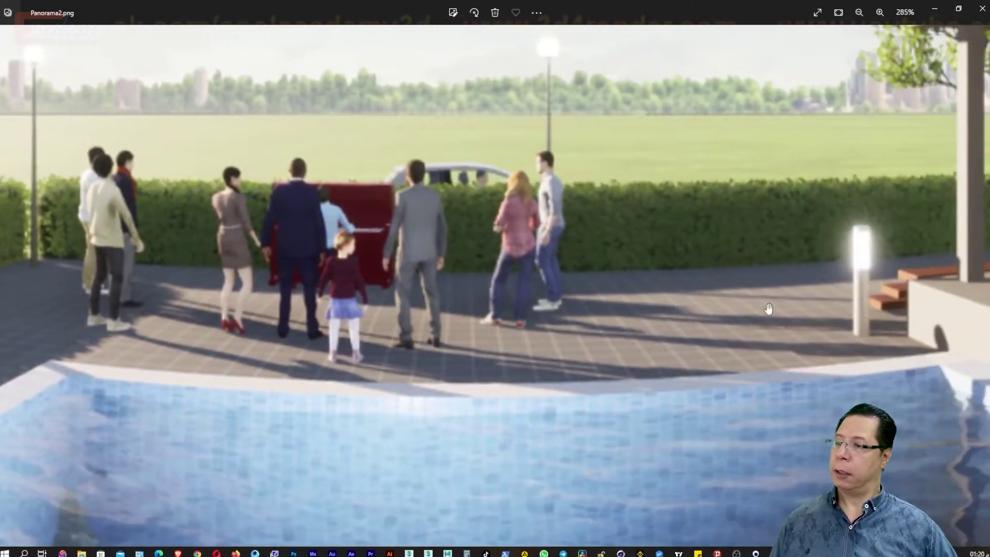
scroll(549, 308, down, 2)
scroll(548, 308, down, 2)
scroll(549, 308, down, 2)
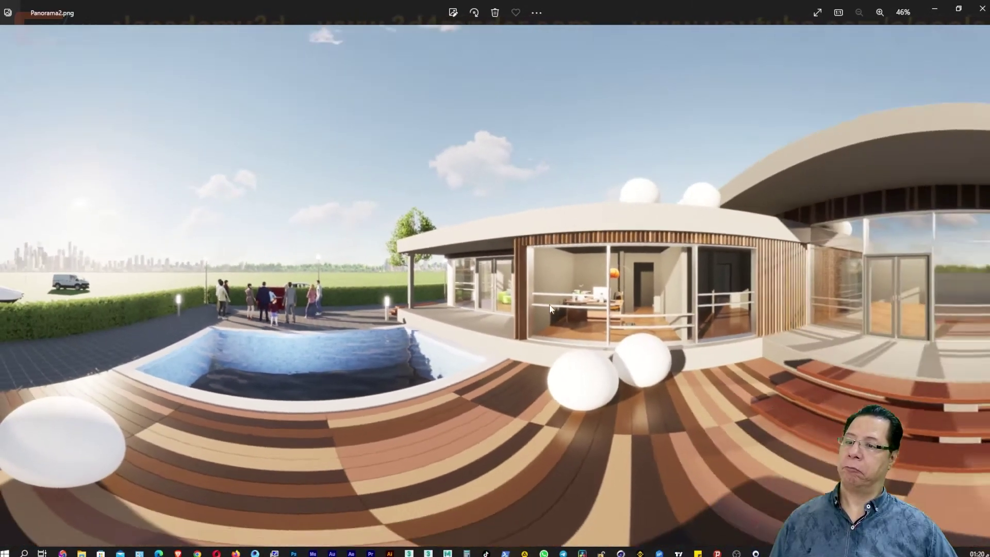
scroll(549, 308, down, 1)
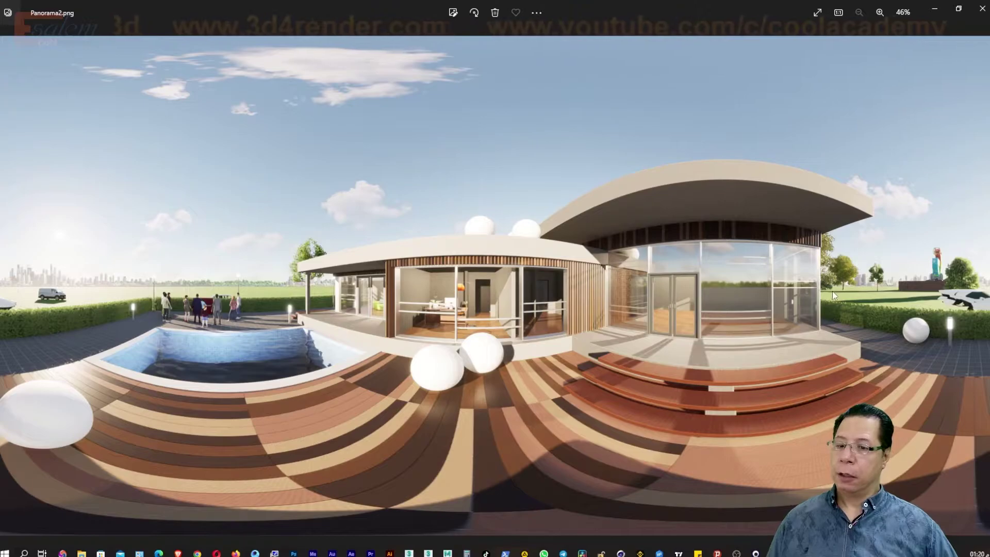
click(981, 10)
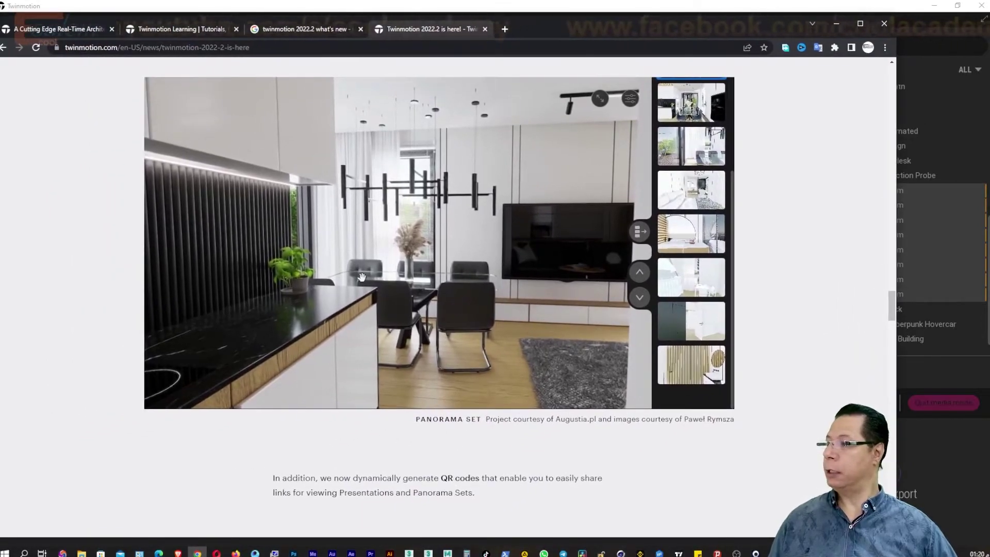
Step: Tour the example Panorama Set down the wooden-ceiling hallway and into the bathroom
drag(498, 290, 332, 291)
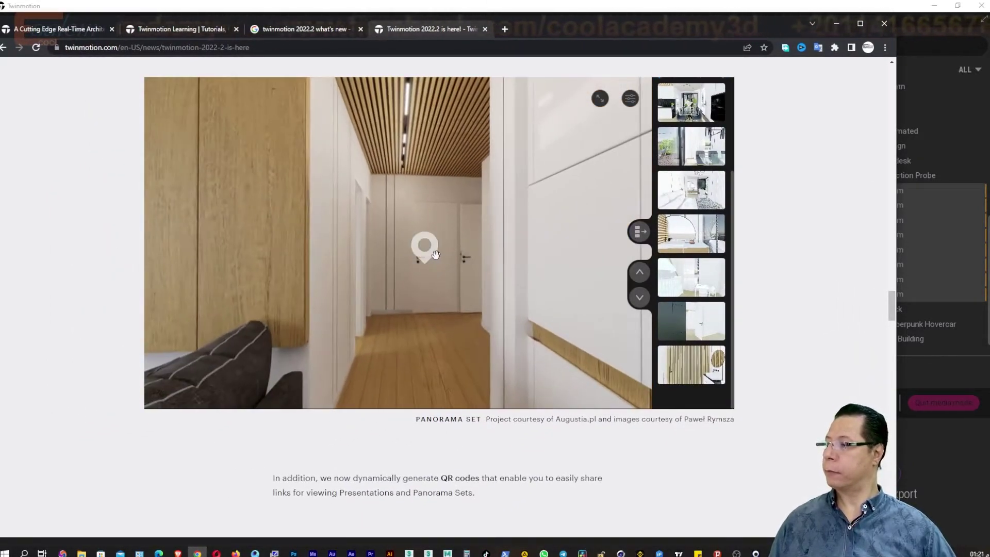
click(431, 258)
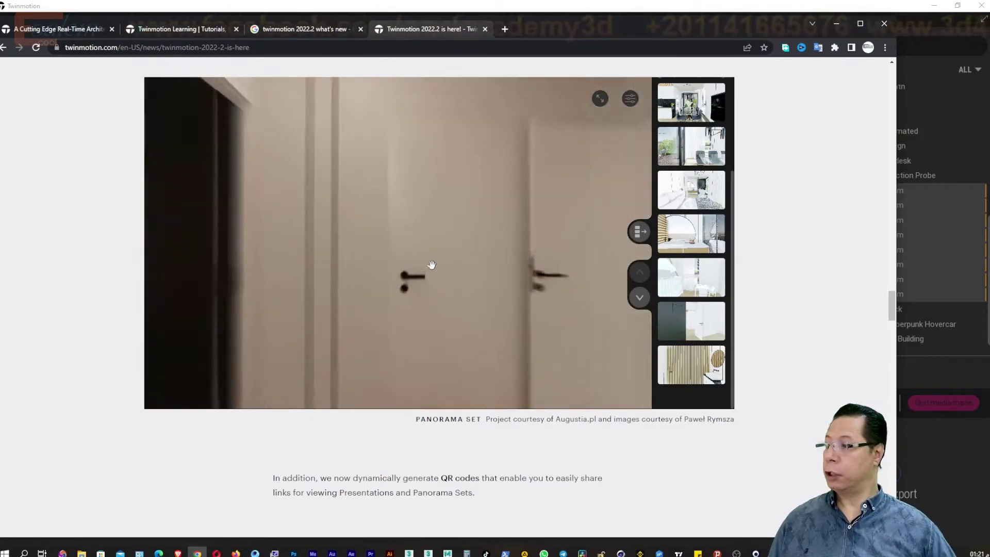
click(431, 265)
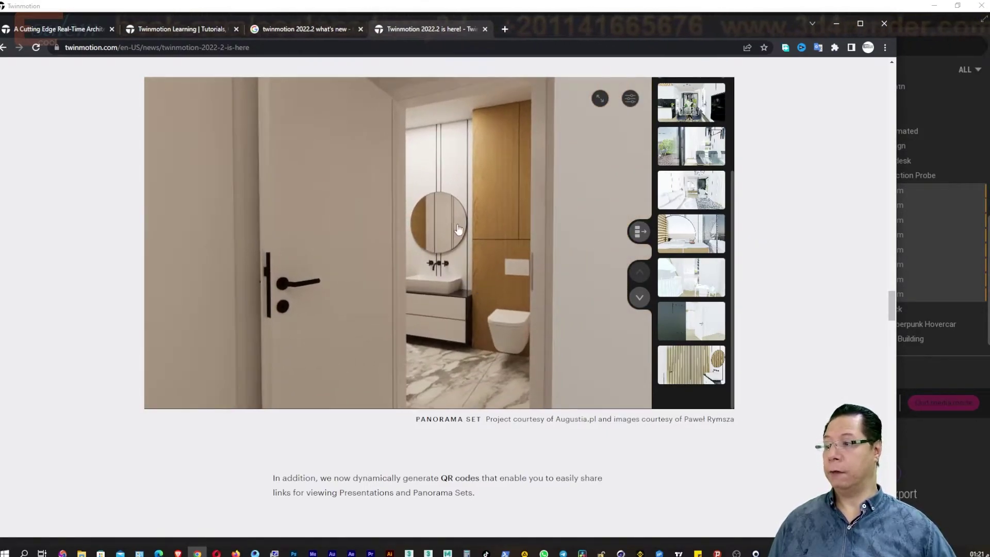
click(485, 288)
drag(386, 269, 451, 256)
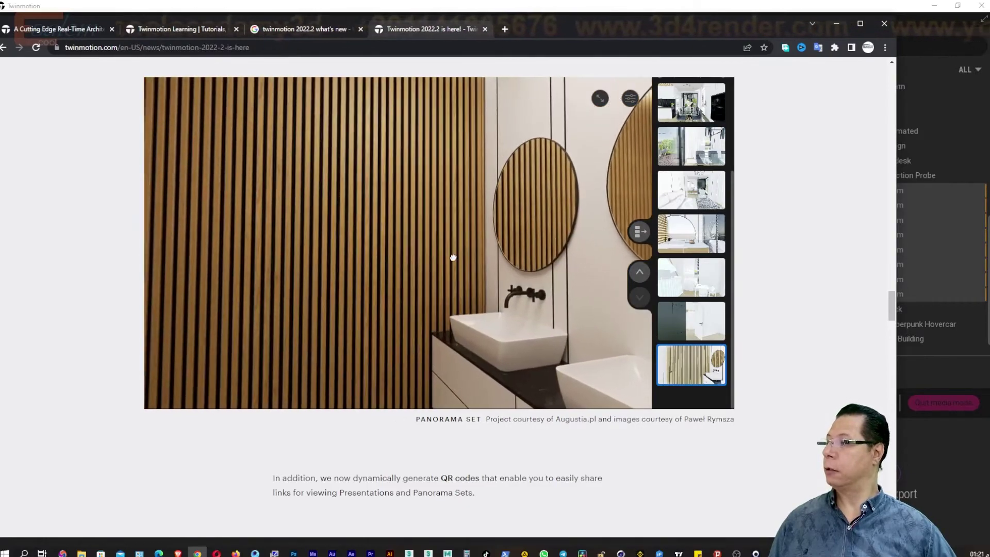
Step: Continue through the hallway to the nursery crib viewpoint, then minimize Chrome
click(427, 215)
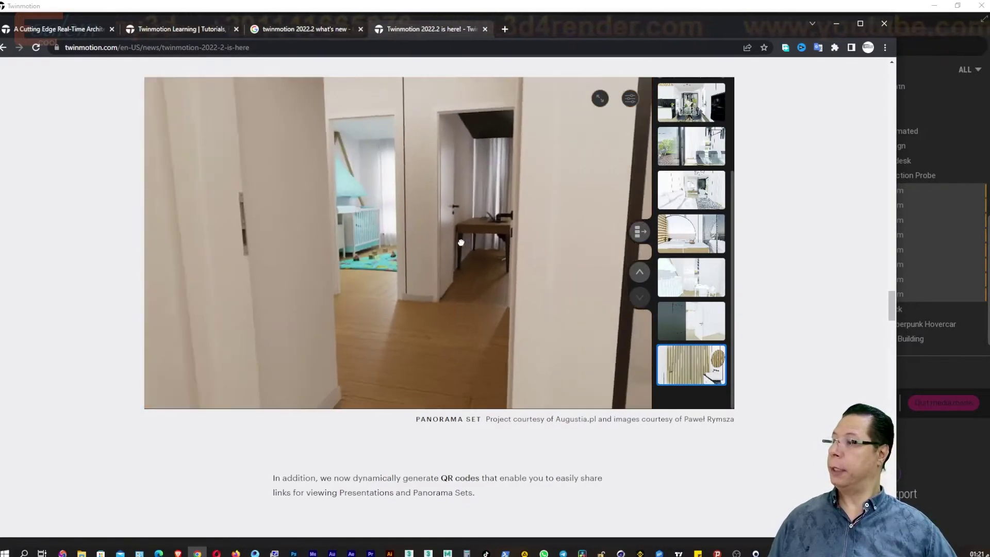
click(421, 208)
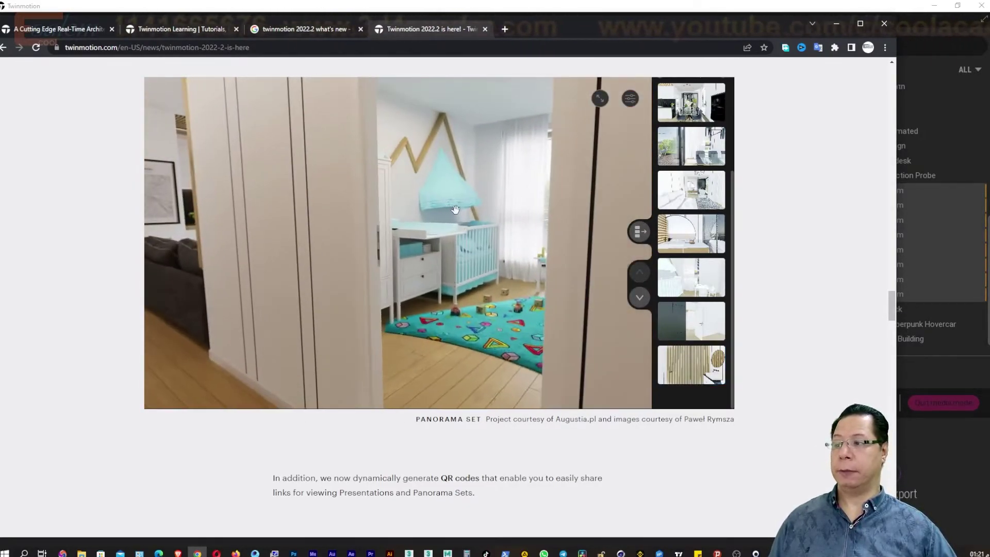
click(505, 217)
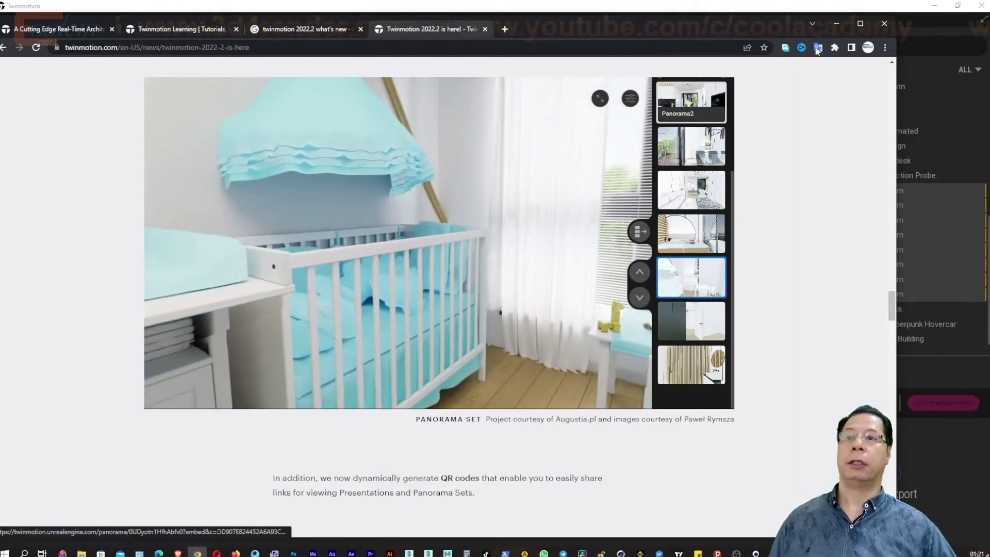
click(835, 23)
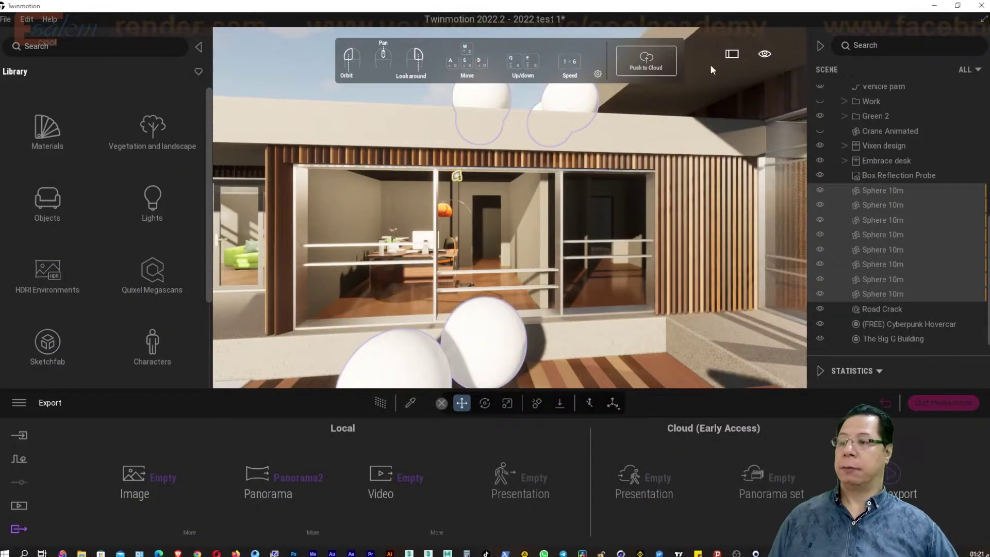
Step: Raise the camera to an elevated overview of the house and pool, then enable Path Tracer
scroll(574, 237, down, 5)
drag(566, 250, 566, 206)
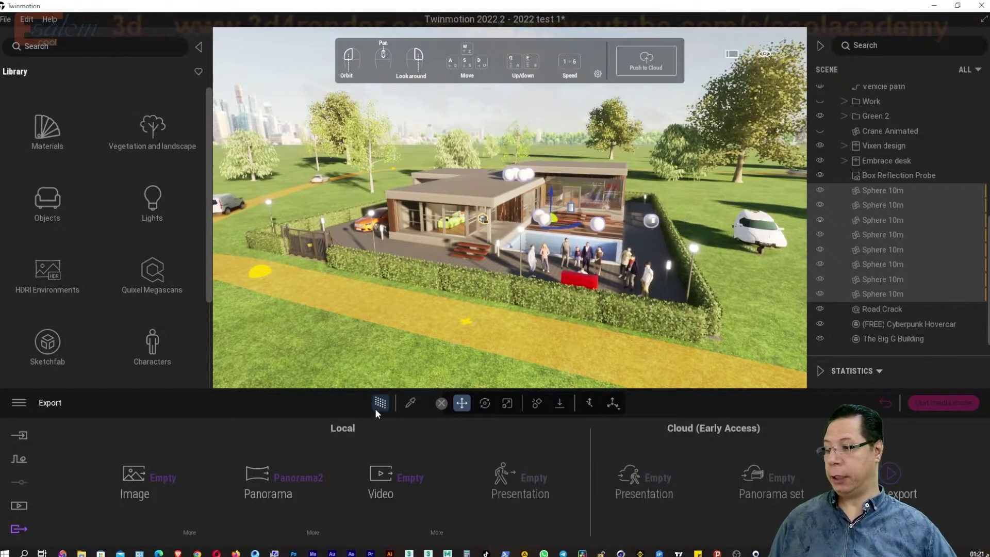
scroll(509, 324, up, 3)
scroll(507, 336, up, 3)
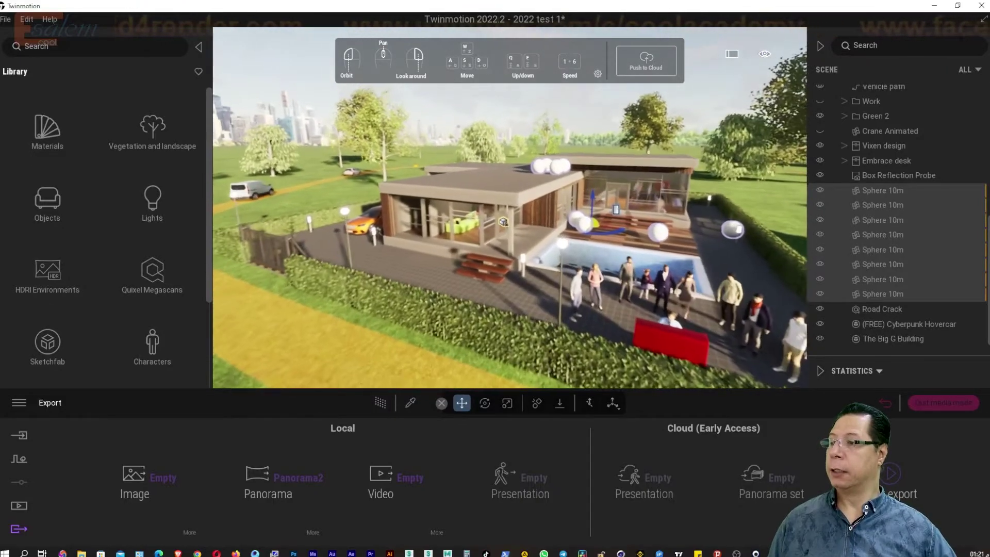
click(383, 401)
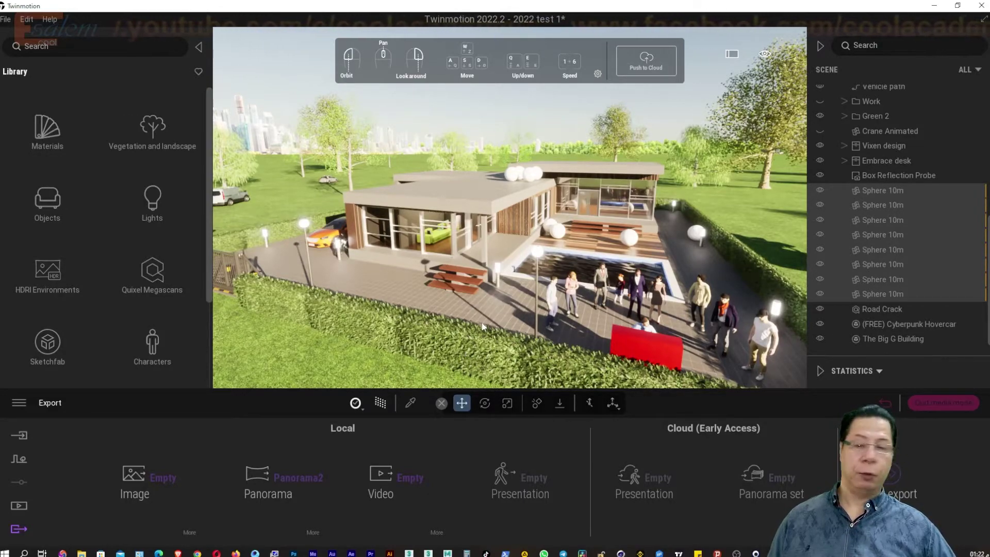
Step: Turn path tracing off, save the house project, and load the Materials Room demo scene
click(382, 404)
click(5, 19)
mouse_move(28, 85)
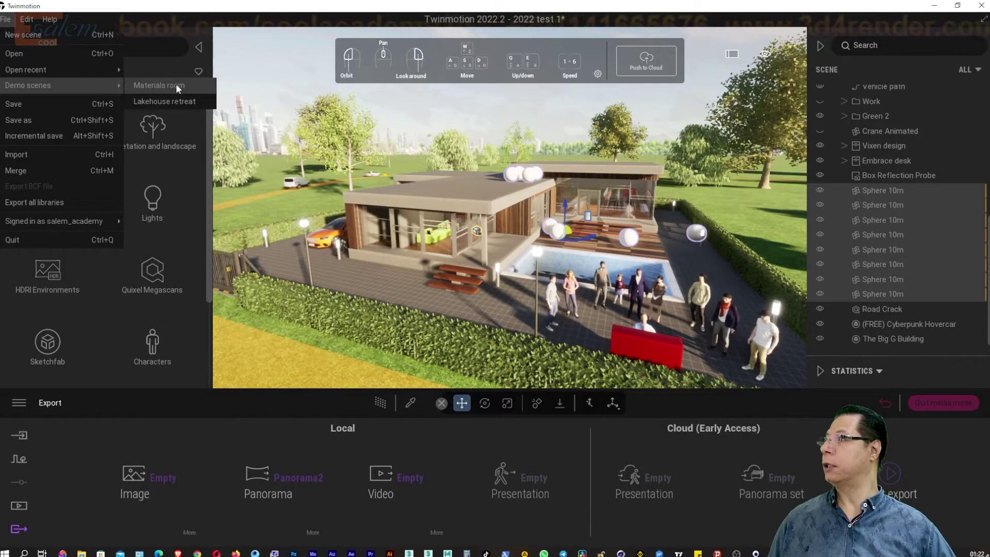
click(176, 87)
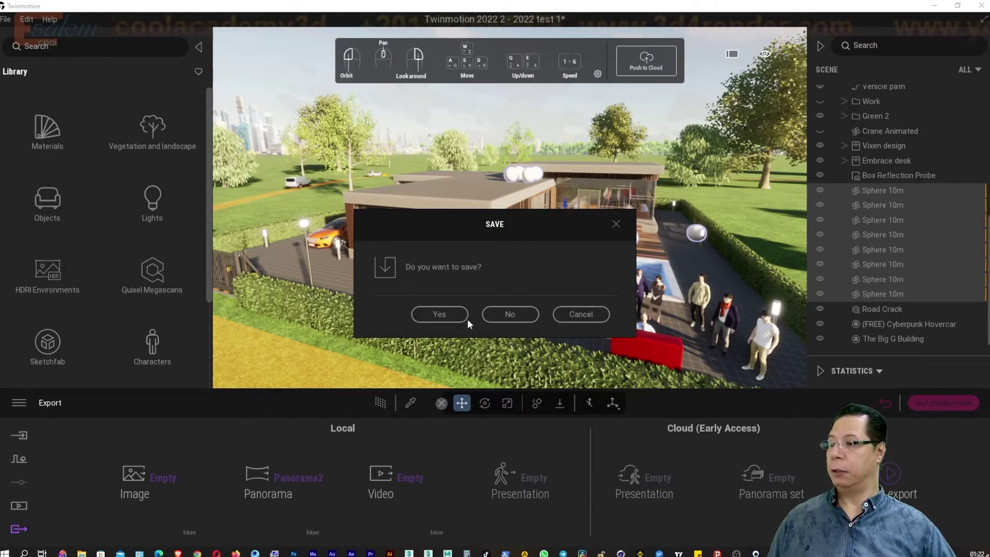
click(439, 314)
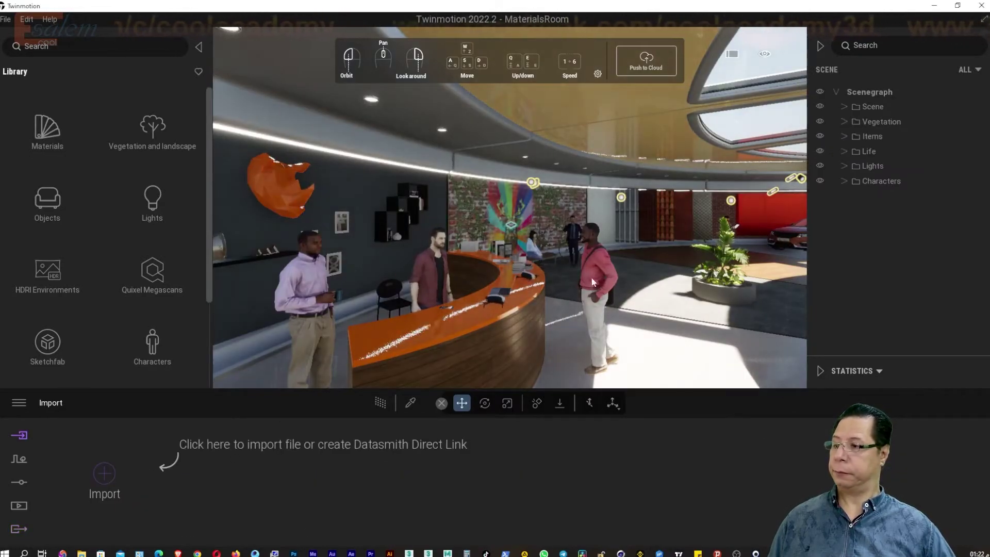
Step: Move the camera around the orange reception counter and path-trace the lobby view
key(Up)
key(Left)
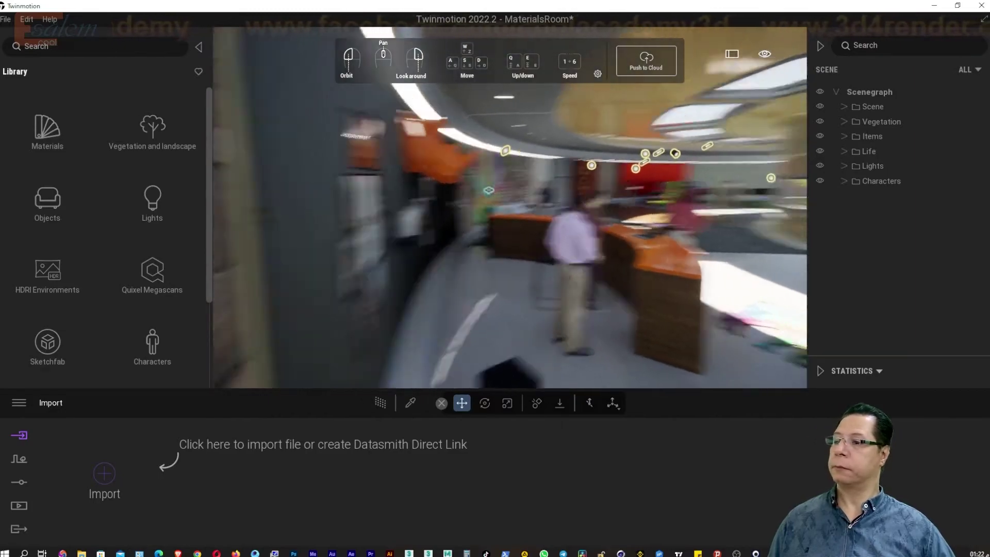
key(Down)
key(Right)
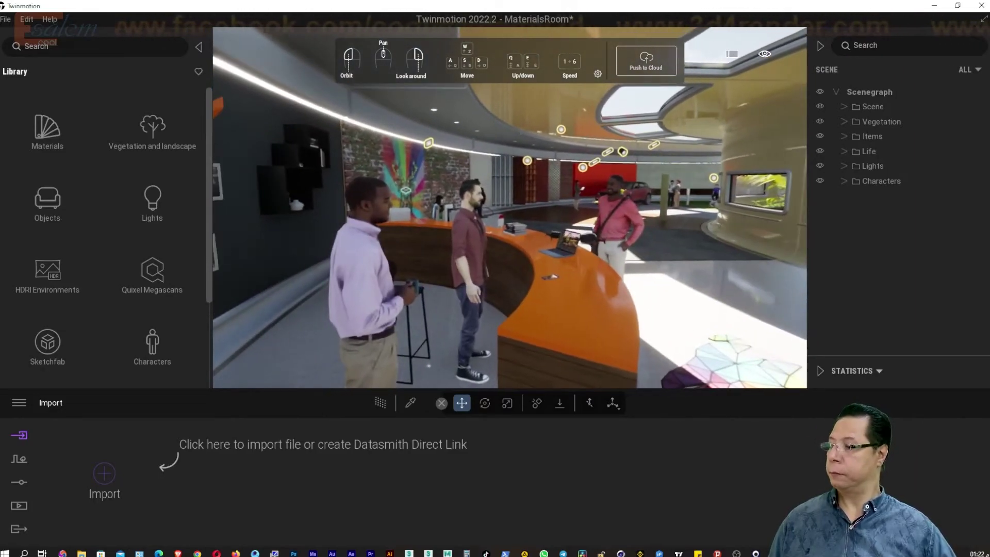
click(381, 402)
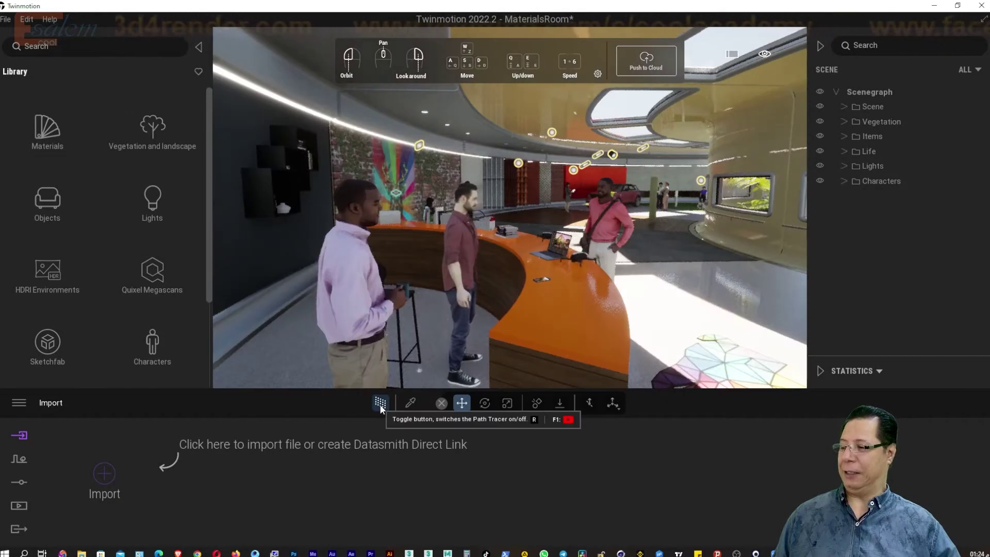
Step: Fly the camera past the red car and turn it to face the reception counter
key(w)
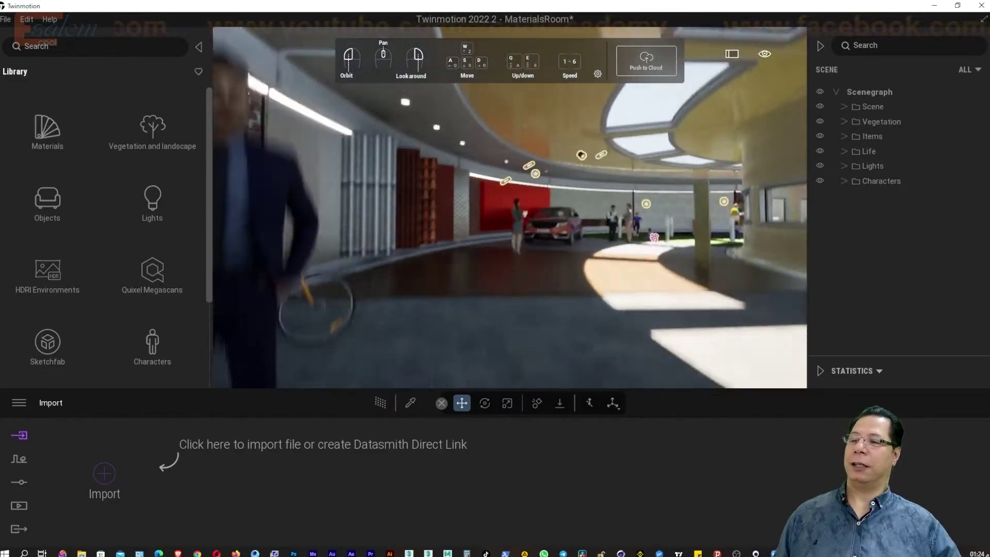
key(Left)
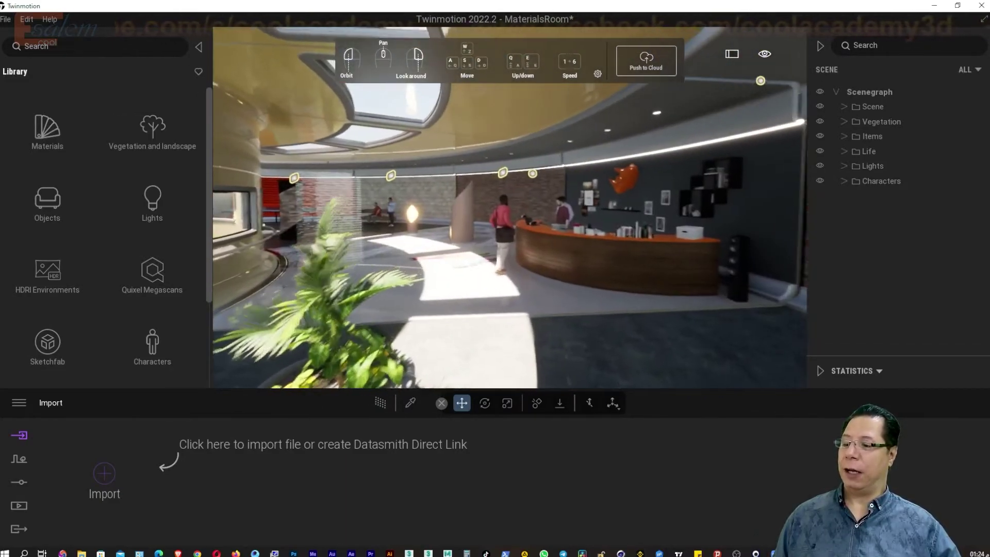
right_drag(406, 372, 406, 372)
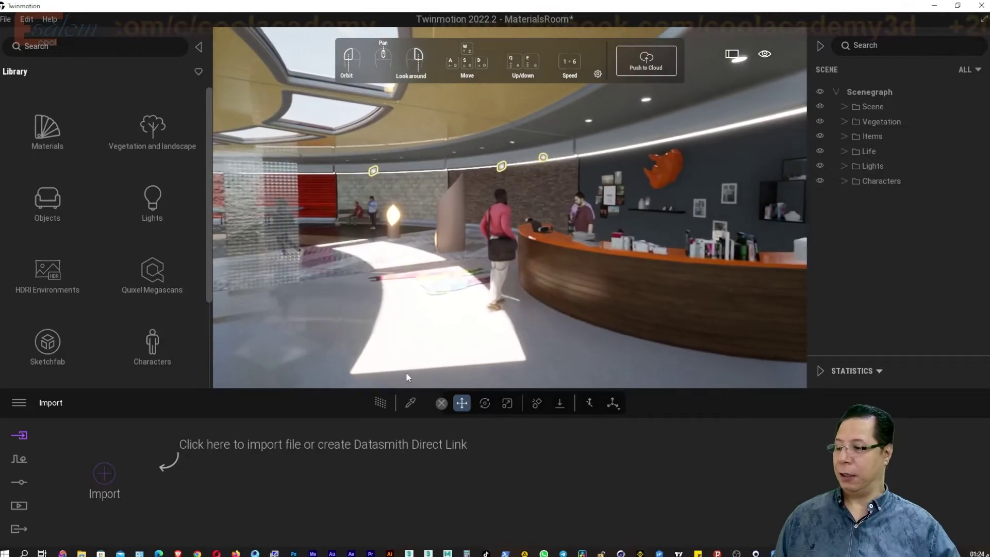
click(355, 402)
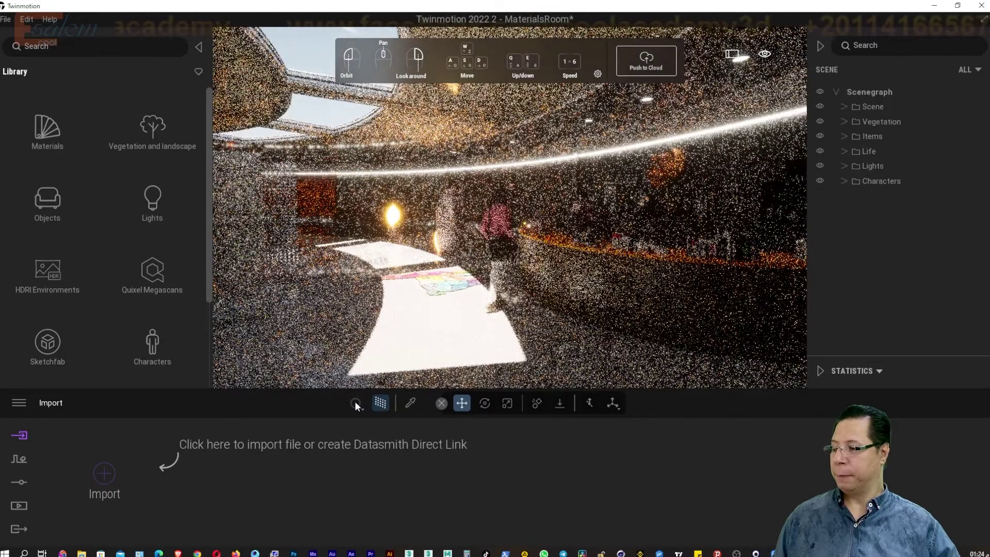
Step: Path-trace with the Low quality preset, then return to real-time rendering facing the speaker
click(362, 410)
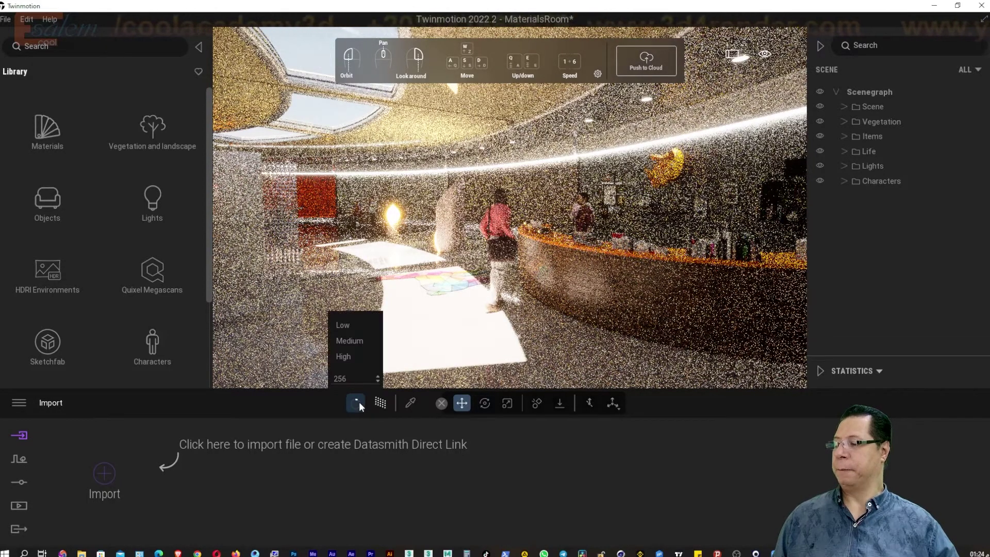
click(344, 324)
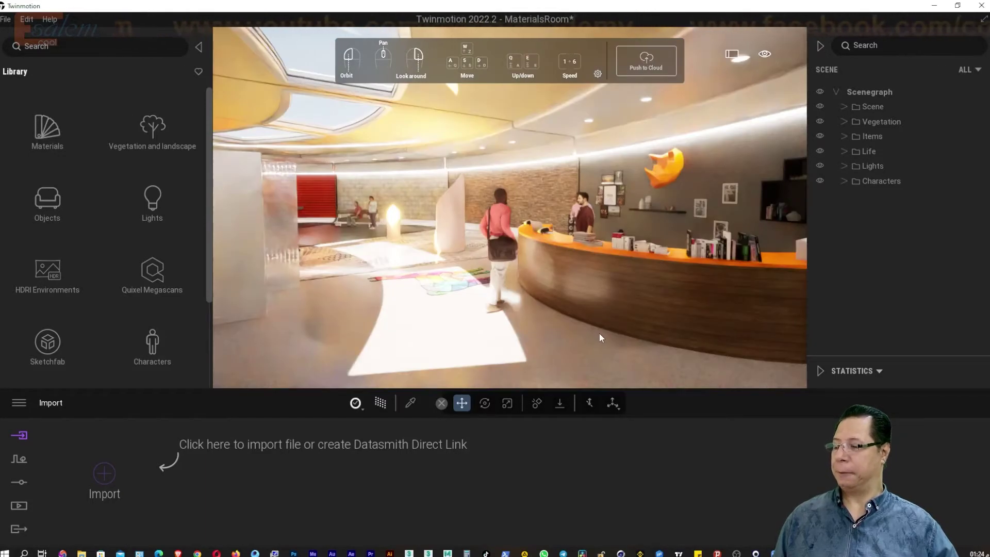
click(379, 403)
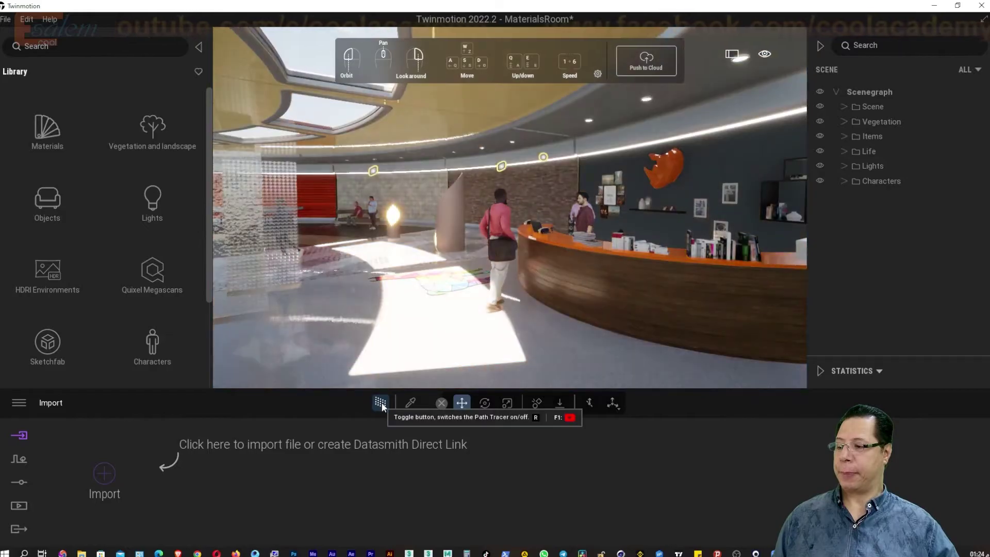
drag(600, 314, 634, 315)
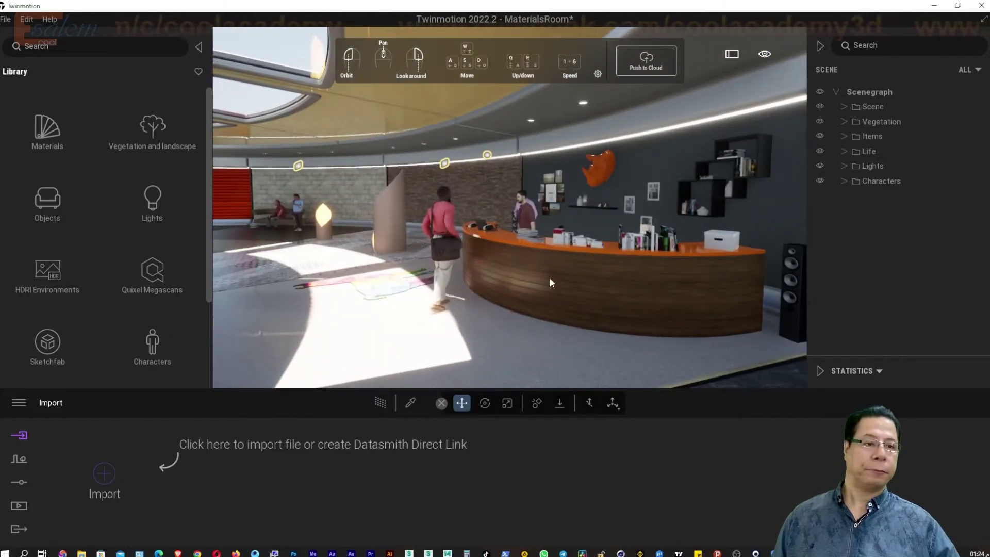